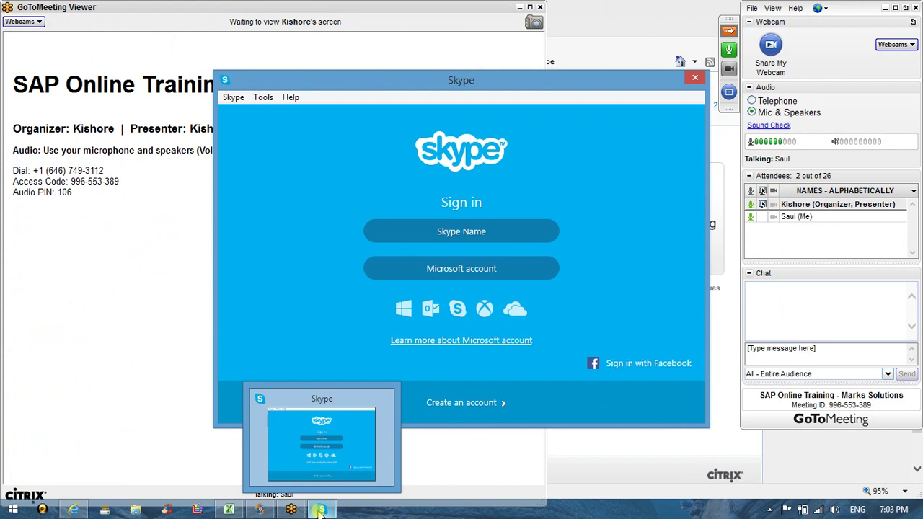
- Quit Skype from its sign-in window and confirm the exit
click(296, 417)
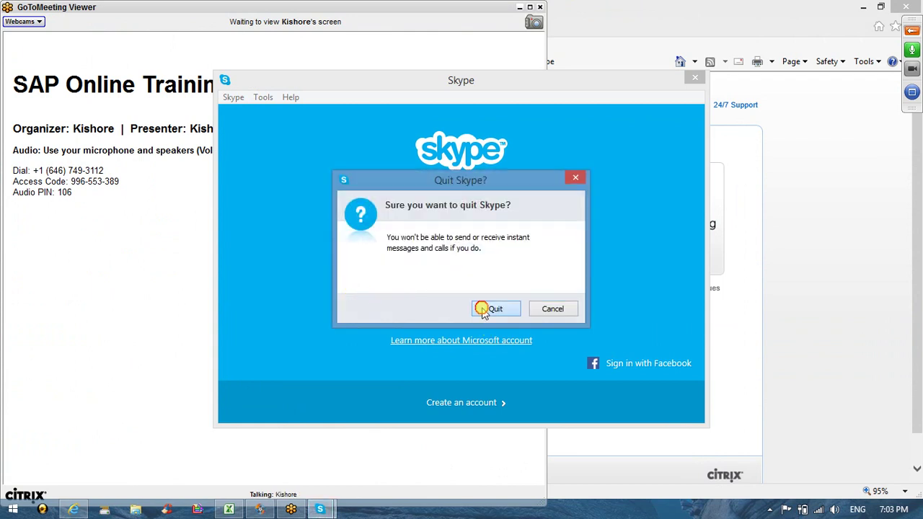
click(484, 309)
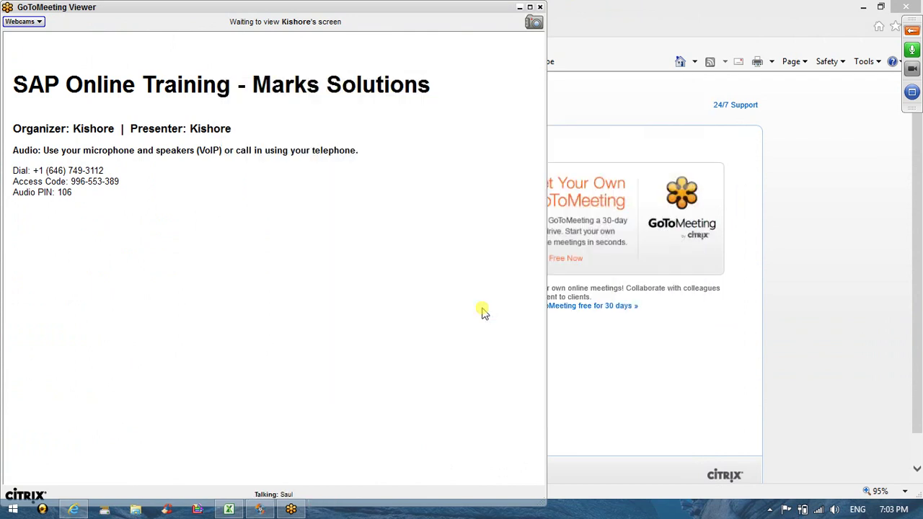
- Switch through the open windows to Apowersoft Free Screen Recorder and minimize its window
click(530, 8)
key(alt+Tab)
key(alt+Tab)
key(alt+Tab)
key(alt+Tab)
key(alt+Tab)
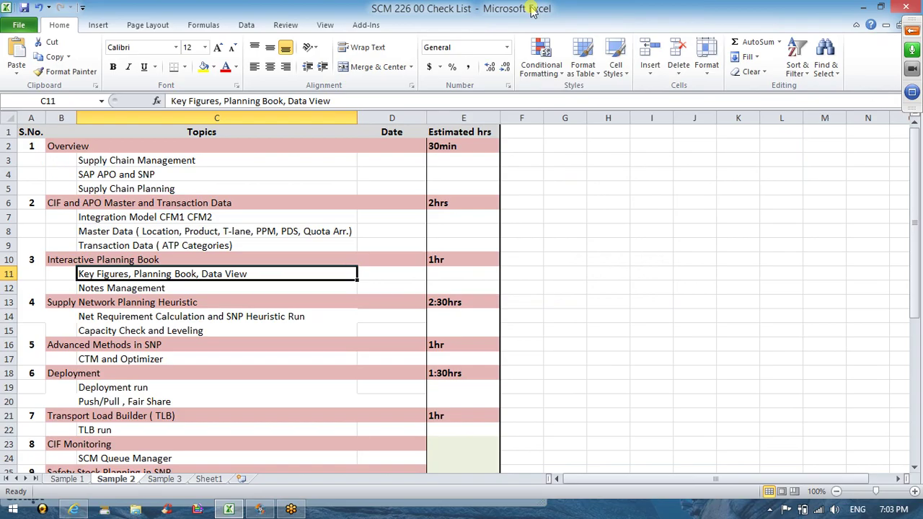
key(alt+Tab)
key(alt+Tab)
key(alt+Tab)
key(alt+Tab)
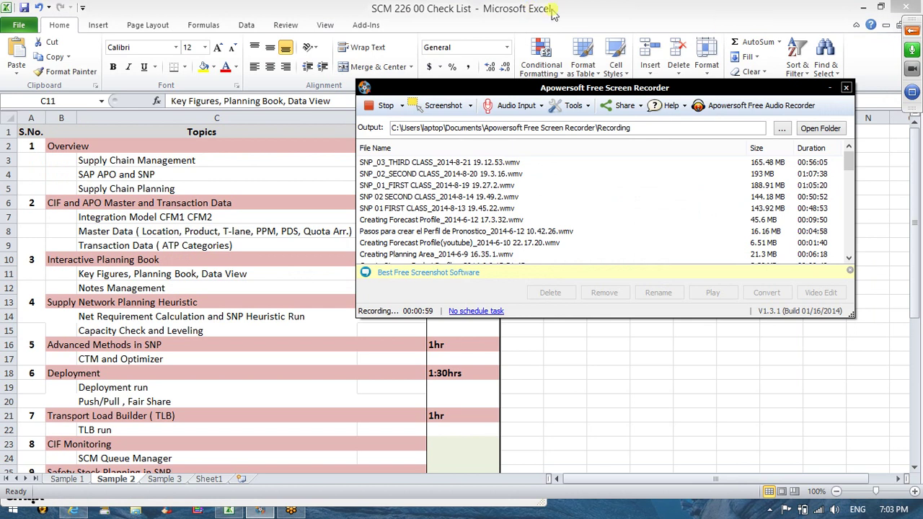
click(830, 87)
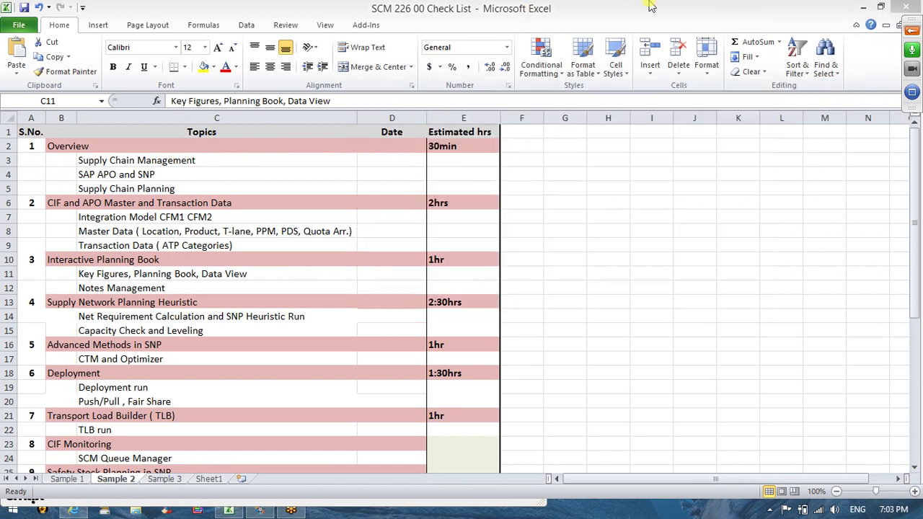
- Switch to the GoToMeeting Viewer and show the presenter's shared screen in full-screen mode
key(alt+Tab)
key(alt+Tab)
key(alt+Tab)
key(alt+Tab)
key(alt+Tab)
key(alt+Tab)
key(alt+Tab)
key(alt+Tab)
key(alt+Tab)
key(alt+Tab)
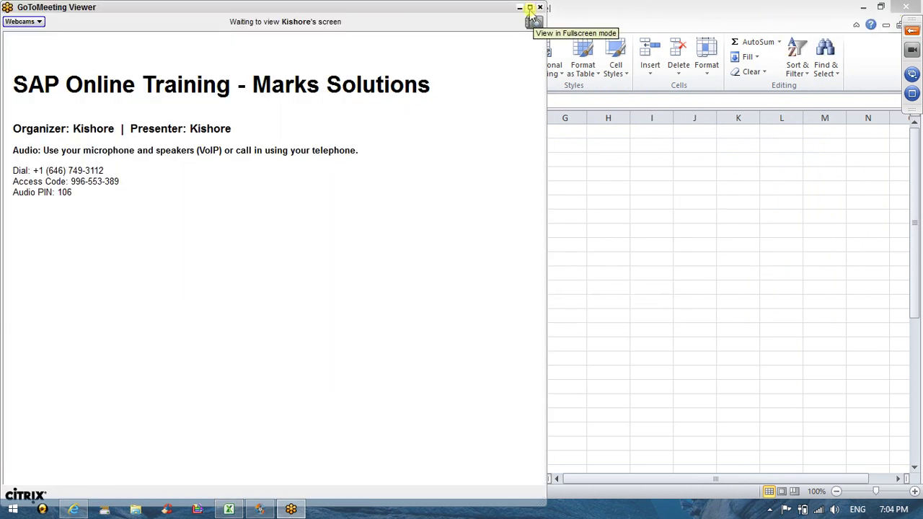
click(531, 11)
key(alt+Tab)
key(alt+Tab)
key(alt+Tab)
key(alt+Tab)
key(alt+Tab)
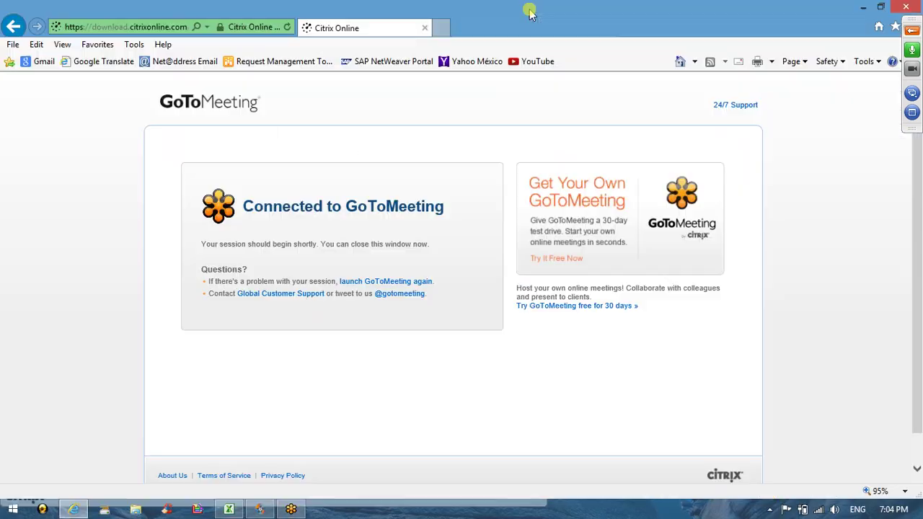
key(alt+Tab)
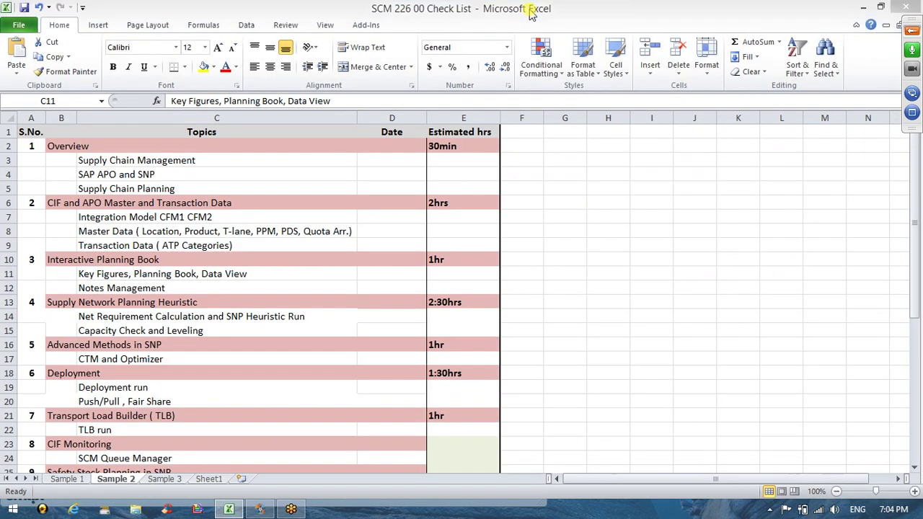
key(alt+Tab)
key(alt+Tab)
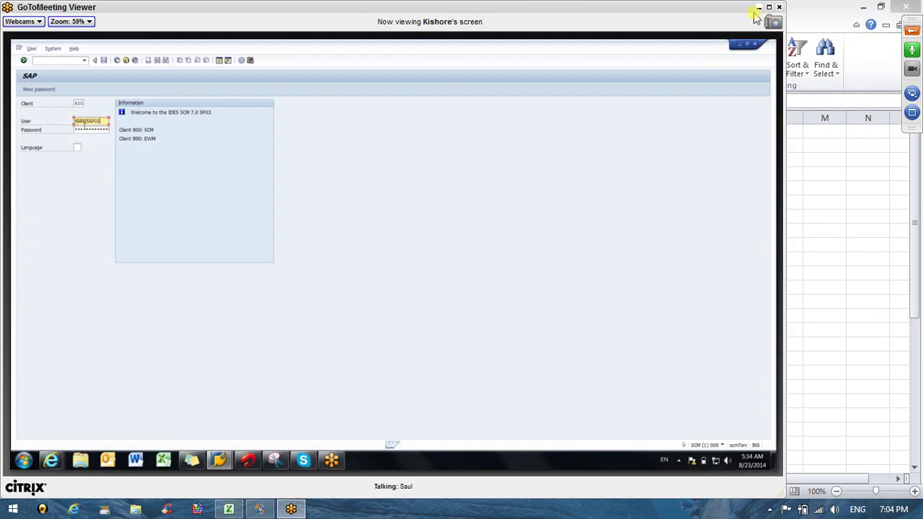
click(769, 7)
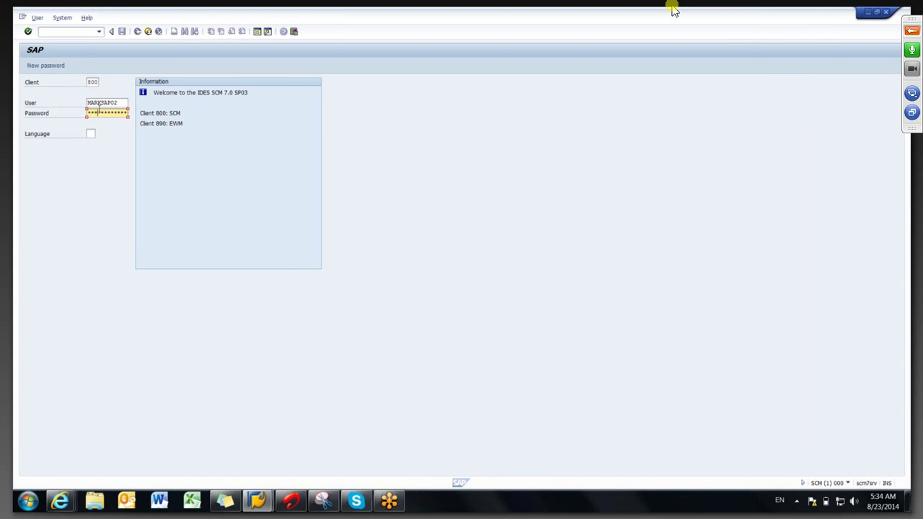
- Look at the local SCM 226 00 Check List workbook and return to the shared screen in full-screen mode
key(alt+Tab)
key(alt+Tab)
key(alt+Tab)
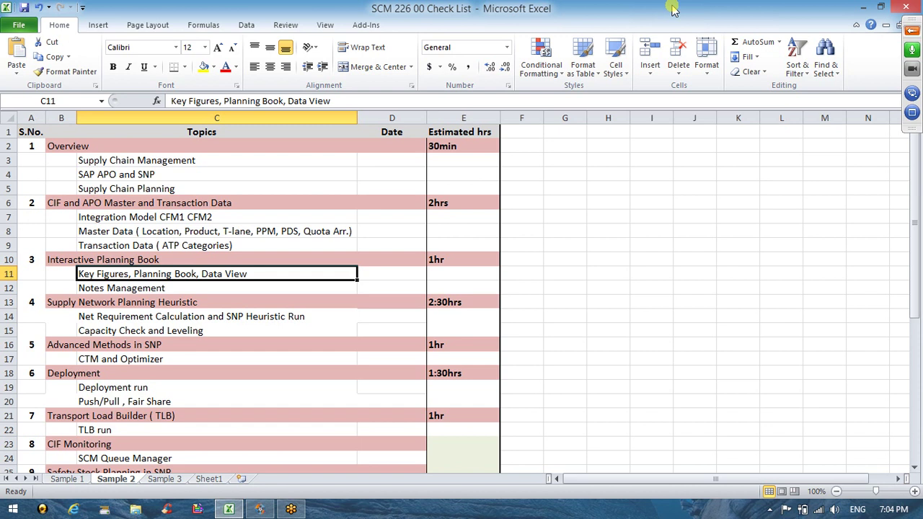
key(alt+Tab)
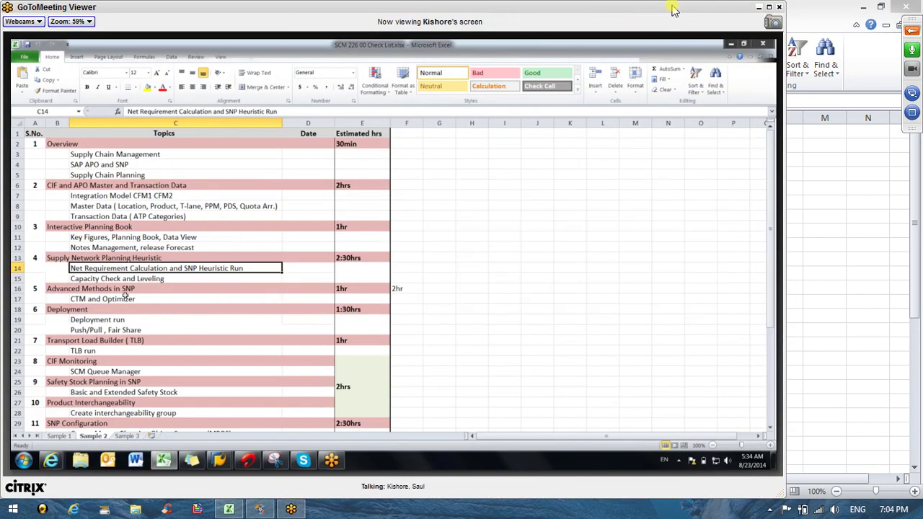
key(alt+Tab)
key(alt+Tab)
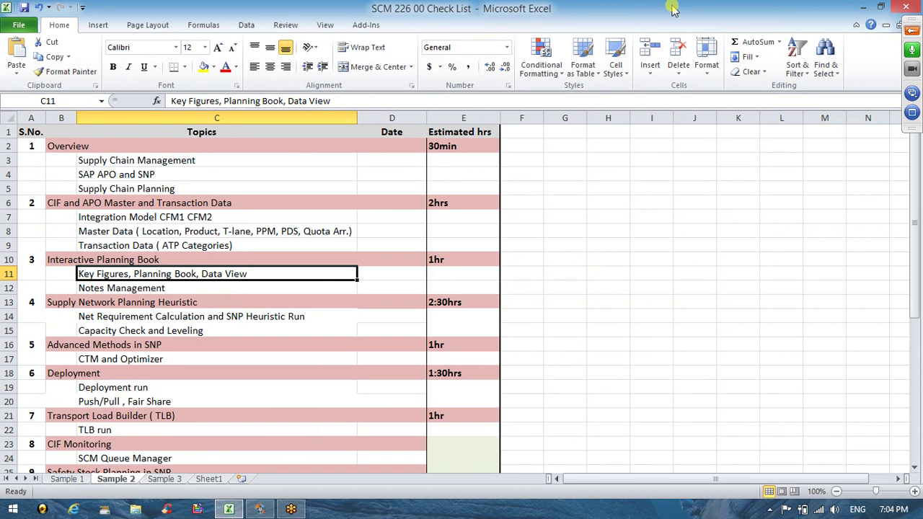
key(alt+Tab)
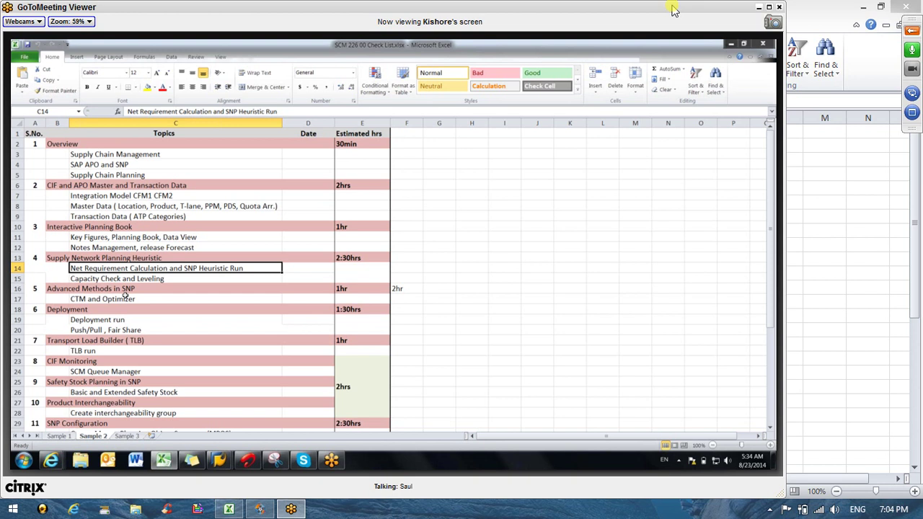
click(769, 7)
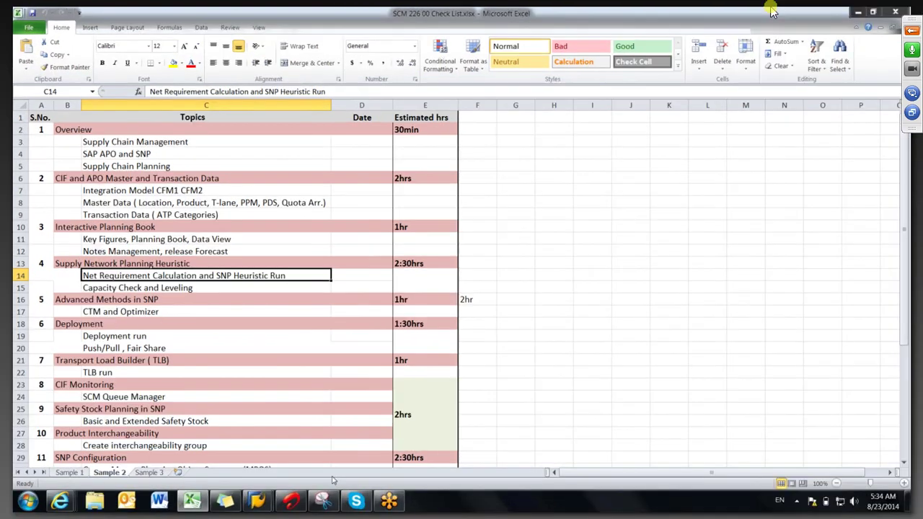
- Switch to SAP Easy Access and open /SAPAPO/SNP94 - Interactive Supply Network Planning under Supply Network Planning > Planning
click(254, 505)
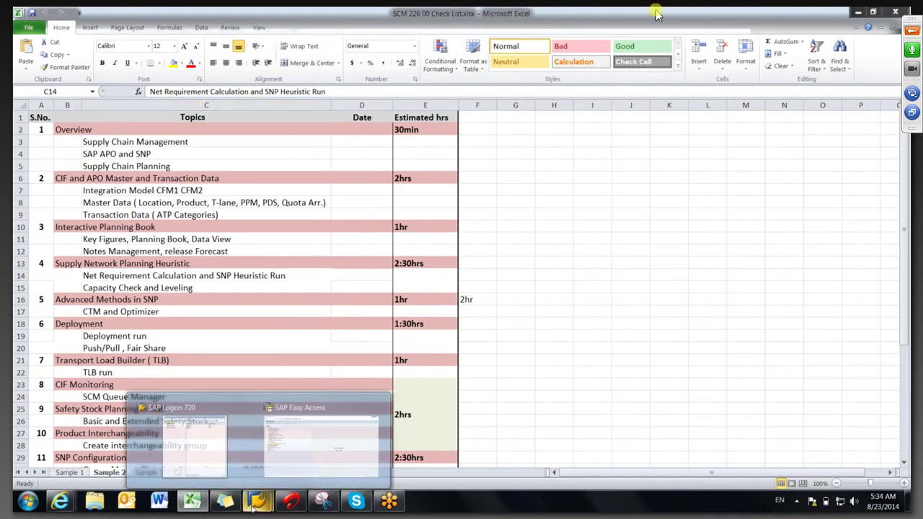
click(334, 459)
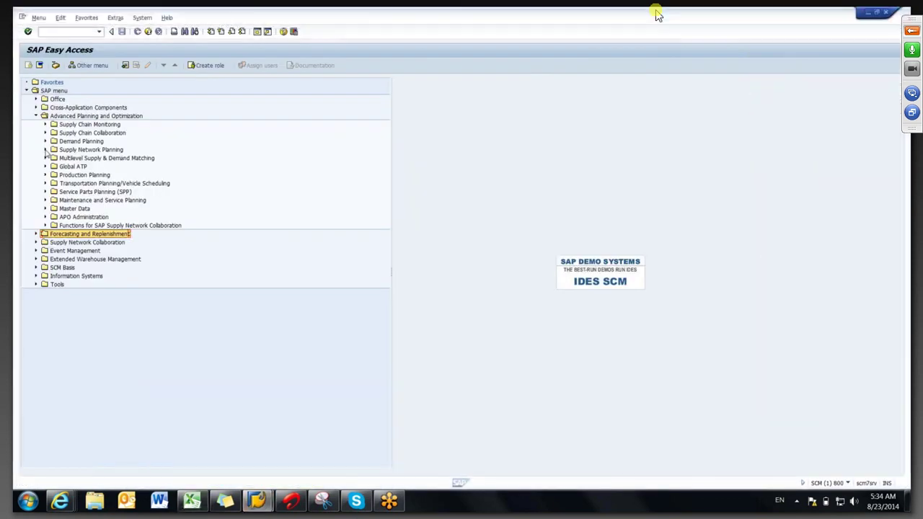
click(44, 150)
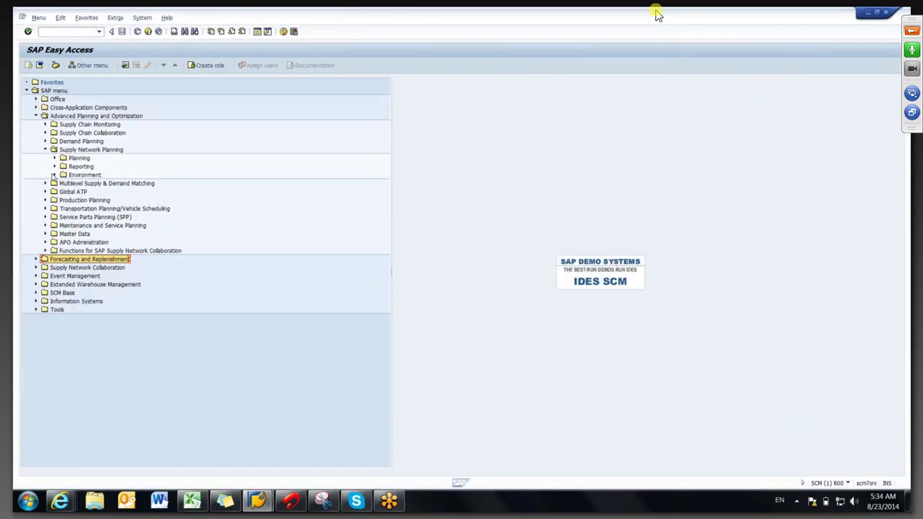
click(54, 175)
click(55, 159)
double_click(152, 175)
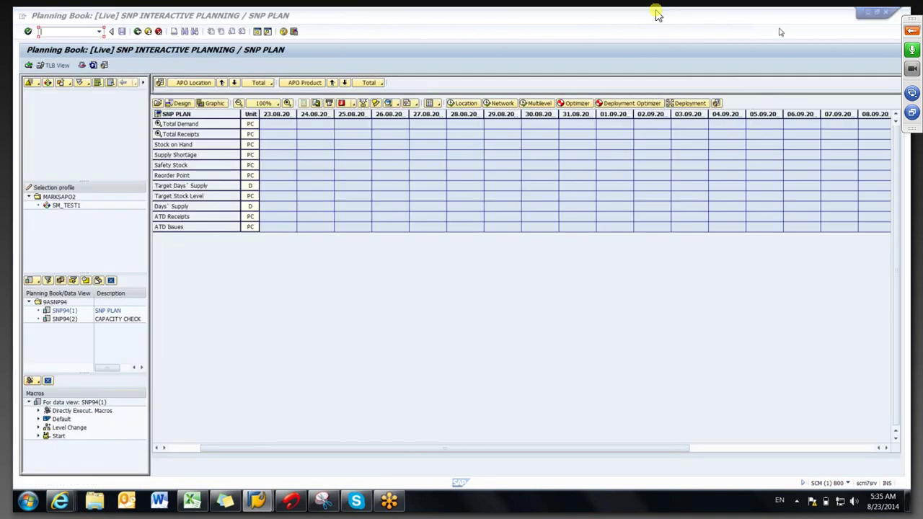
- Load selection profile SM_TEST1 and display the SNP plan of product 2320 at location CUST70
double_click(72, 207)
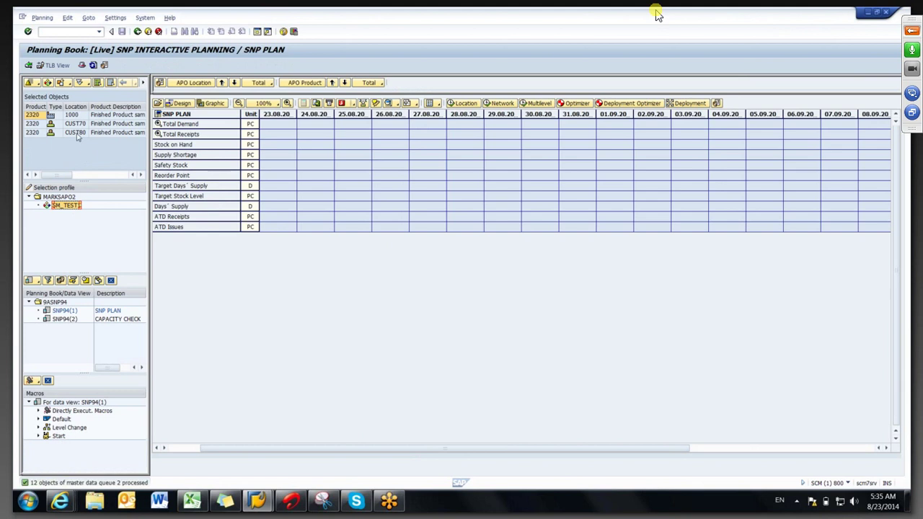
double_click(75, 124)
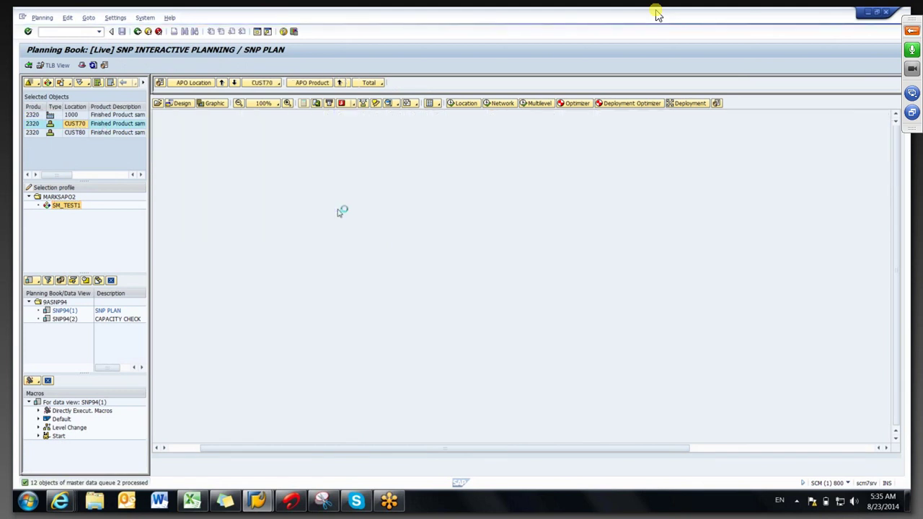
- Expand the Total Demand and Total Receipts rows and highlight the Forecast and Sales Order cells from 23.08 to 02.09
double_click(208, 129)
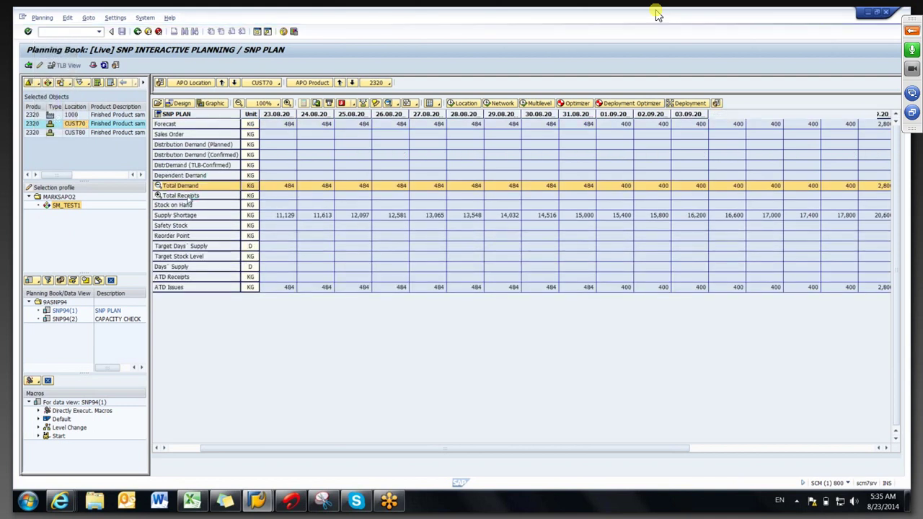
double_click(184, 196)
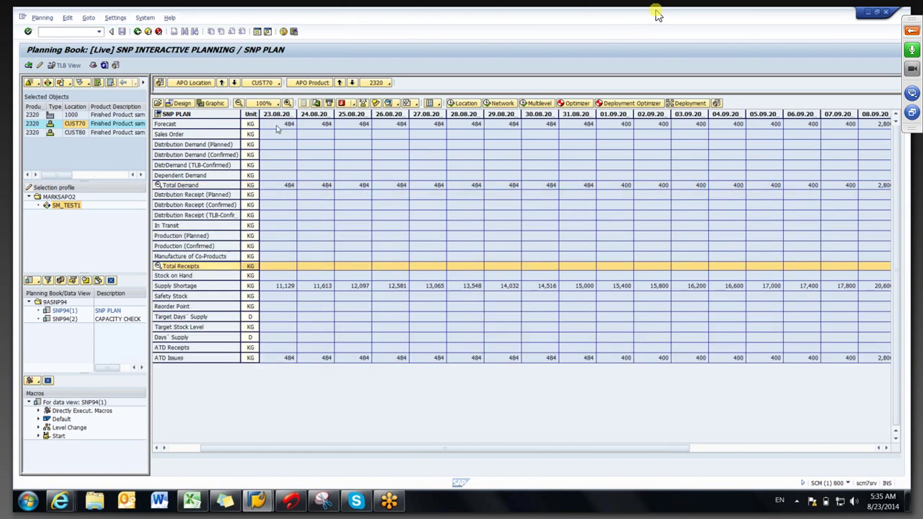
drag(278, 128, 667, 133)
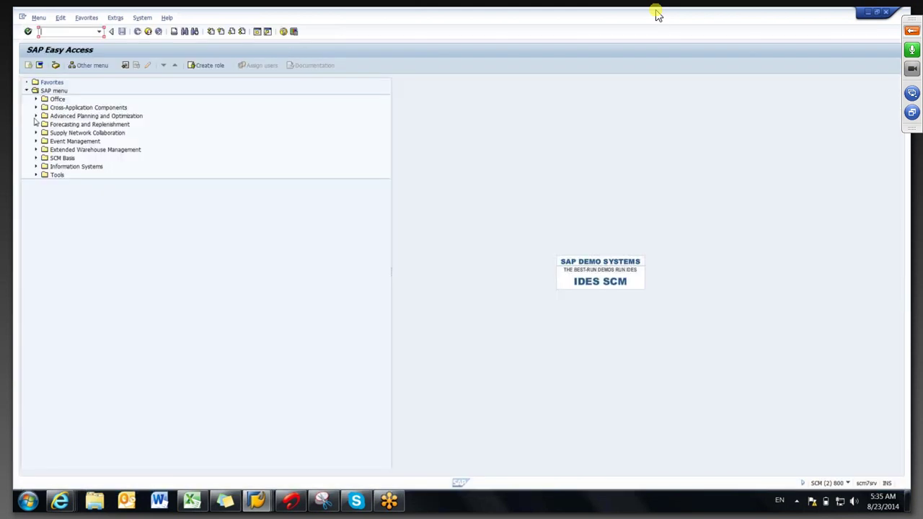
- In a second SAP session, open /SAPAPO/SNP01 from the Supply Network Planning in the Background folder
click(36, 116)
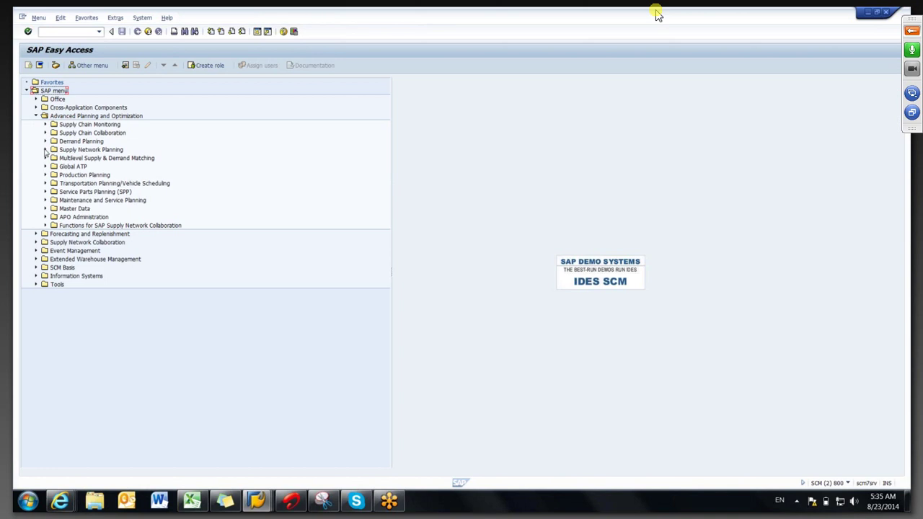
click(45, 149)
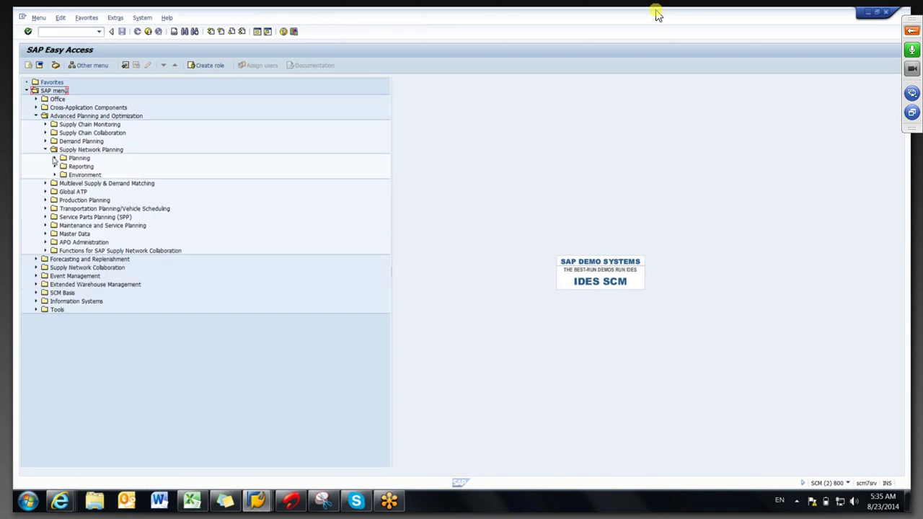
click(54, 158)
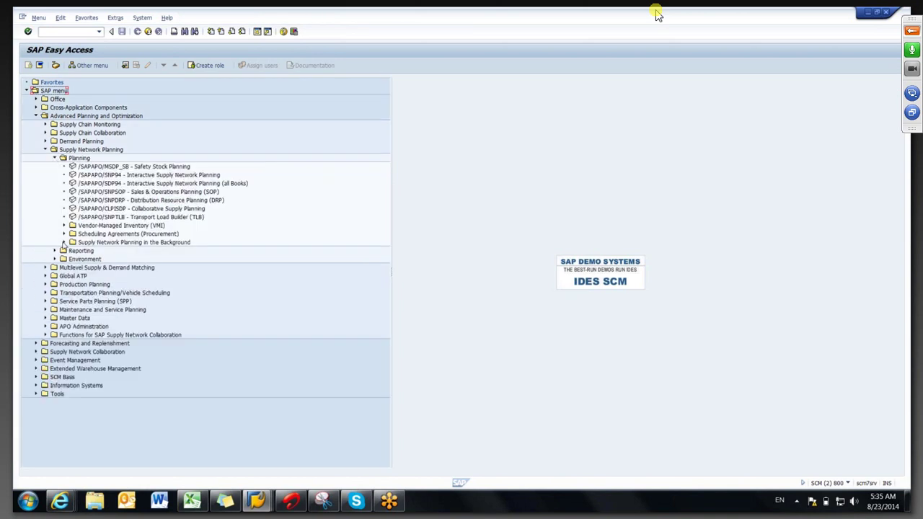
click(63, 242)
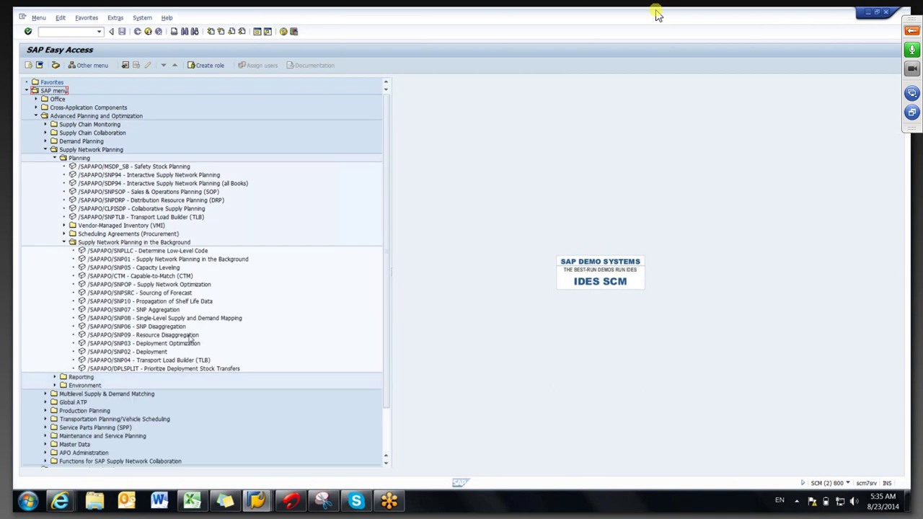
click(146, 261)
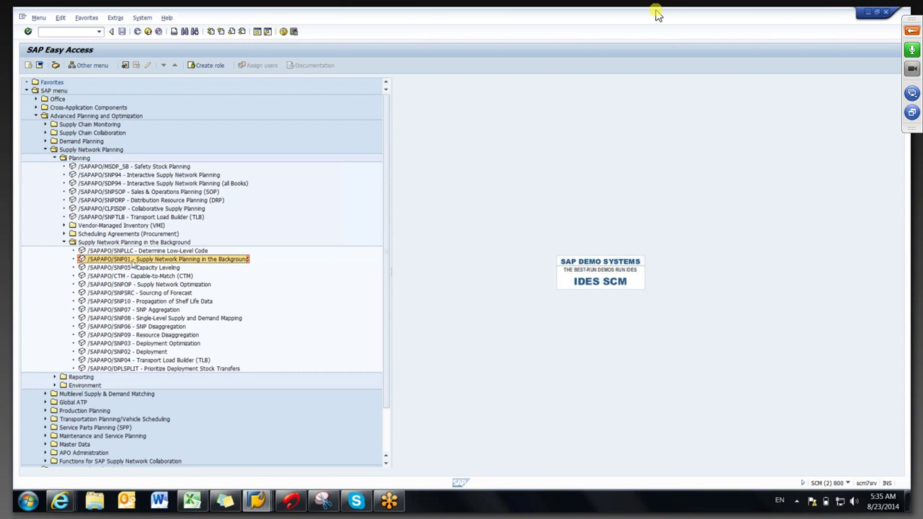
double_click(137, 261)
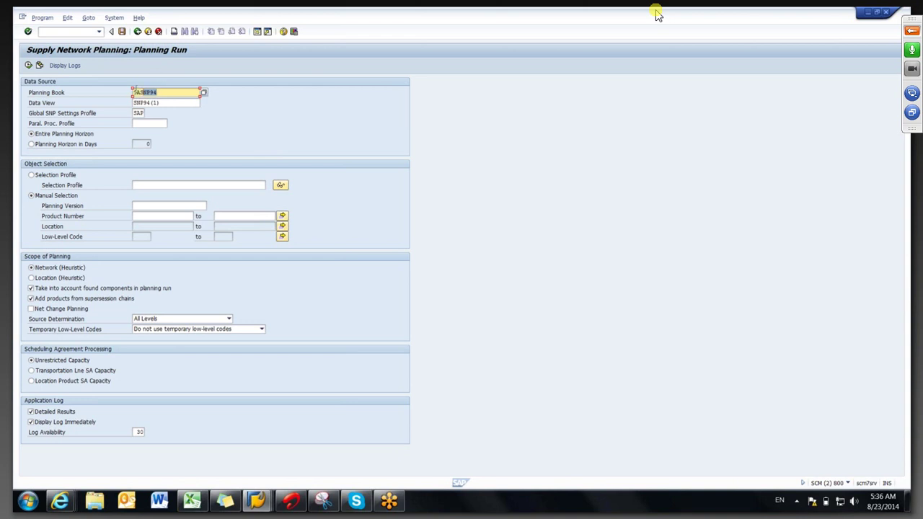
- Compare the planning run's Data View entry with the data view used in the interactive planning book
click(139, 105)
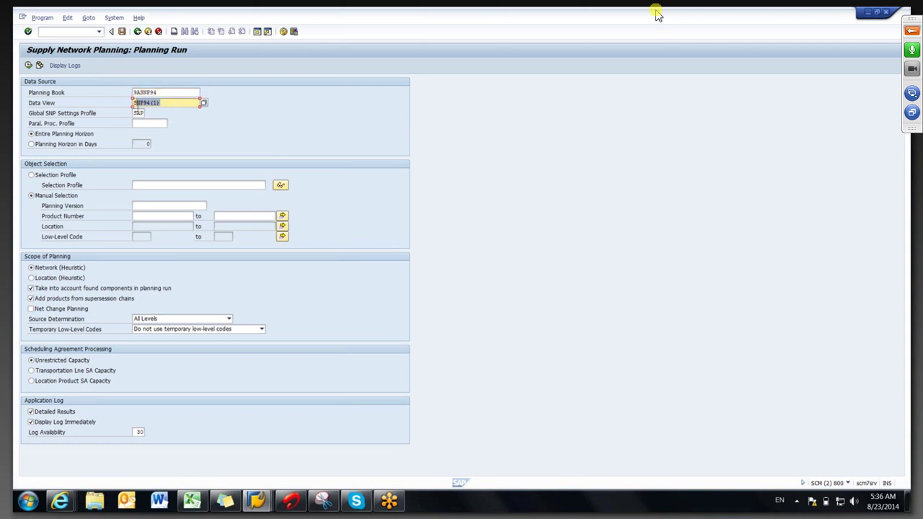
click(141, 105)
key(F8)
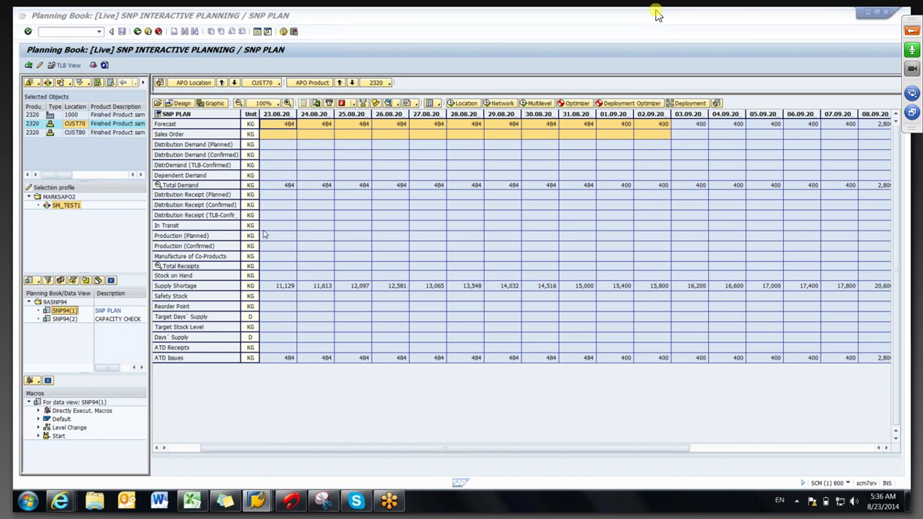
key(F3)
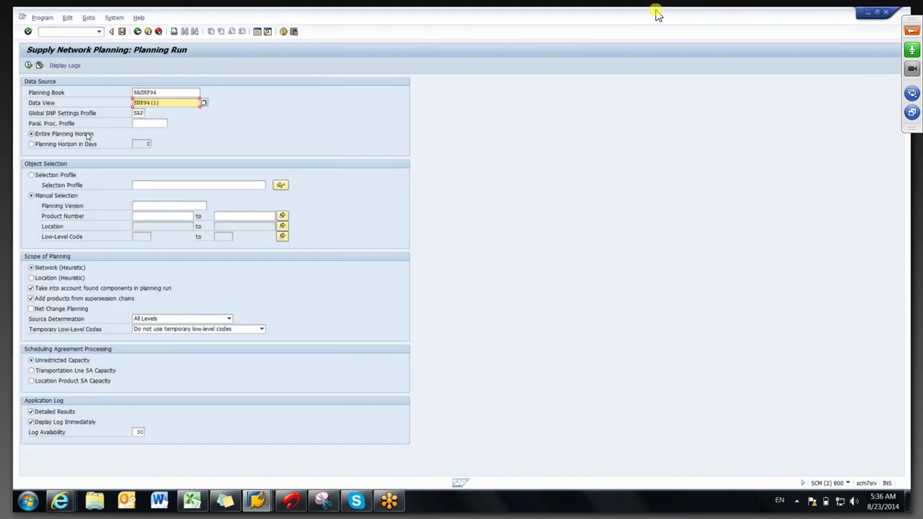
- Return to the interactive planning book and examine its planning horizon up to the 20.10.2014 bucket
drag(162, 104, 133, 108)
key(ctrl+c)
key(alt+Tab)
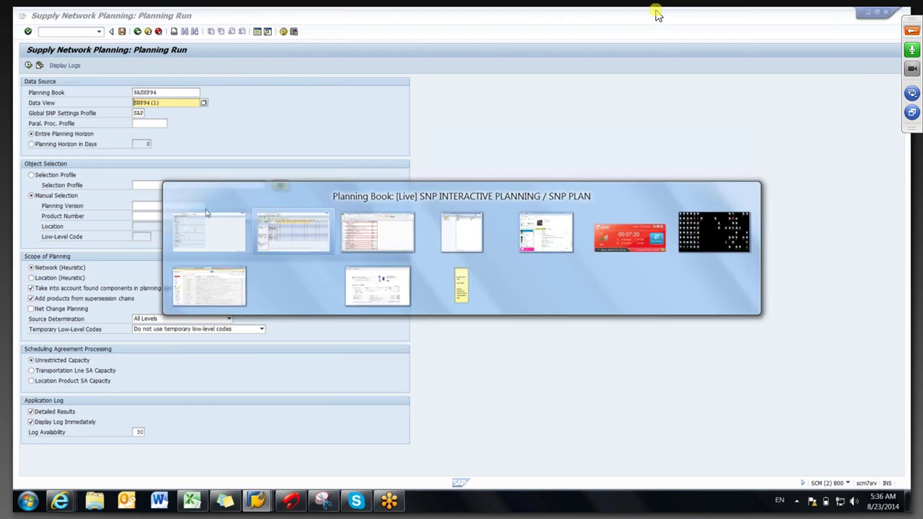
drag(403, 447, 505, 450)
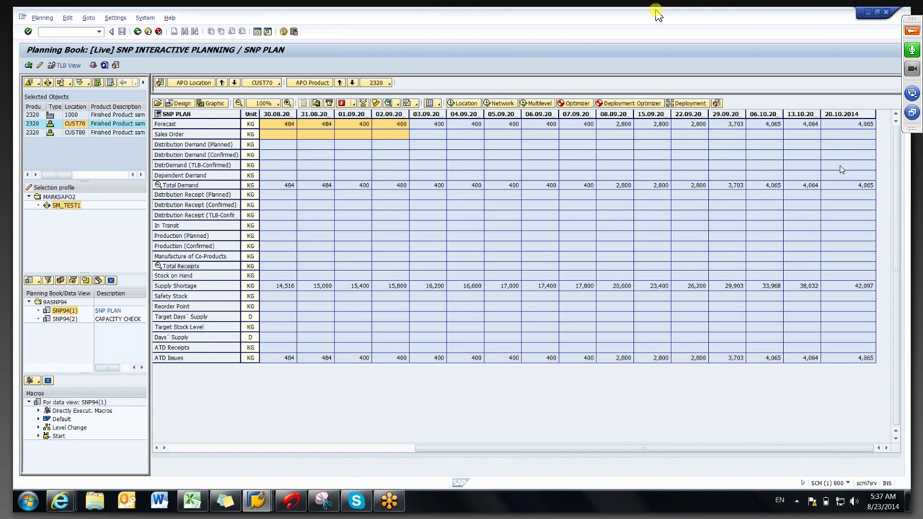
- Return to the background planning run and set the manual selection's Planning Version to 000
key(alt+Tab)
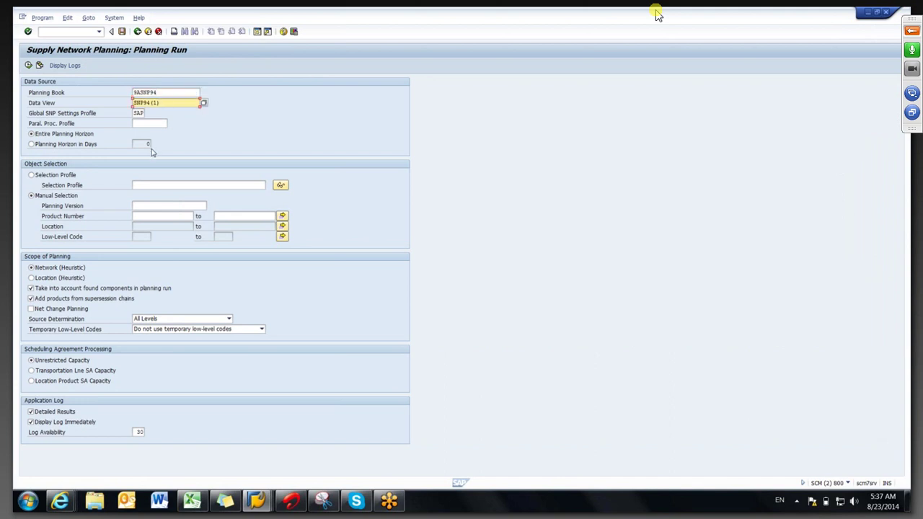
click(146, 207)
text(000)
click(155, 215)
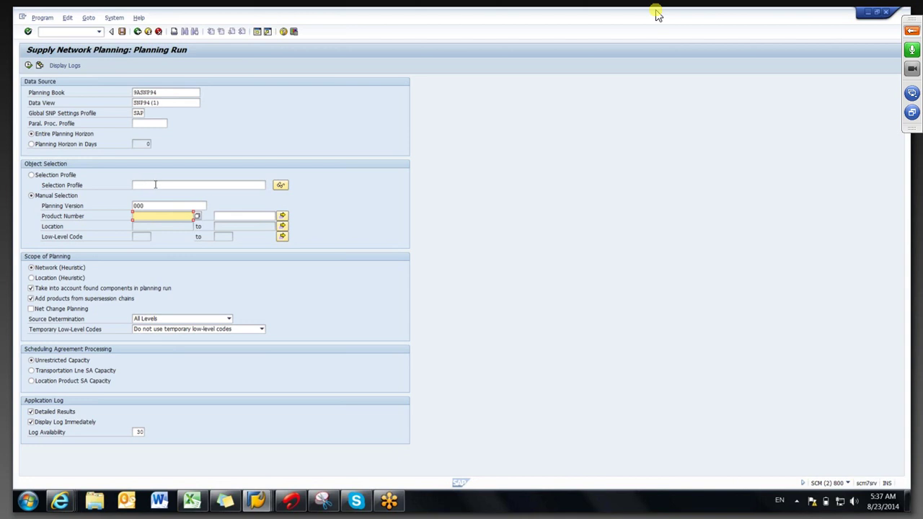
- Check the planning run's Selection Profile field against the selection profile in the interactive planning book
click(151, 185)
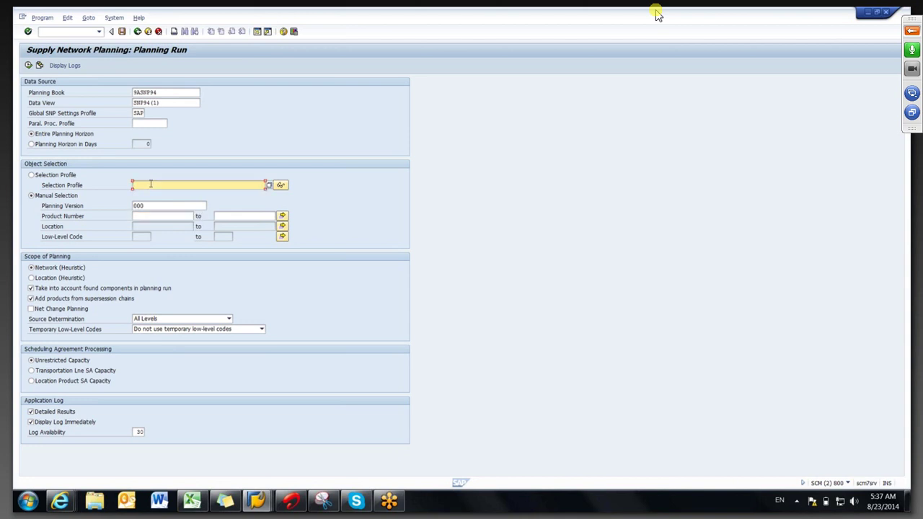
key(F4)
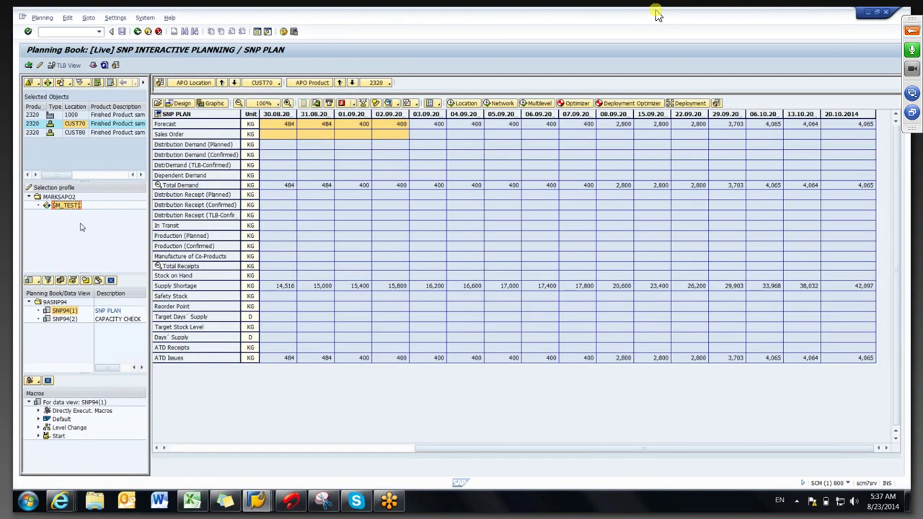
key(F3)
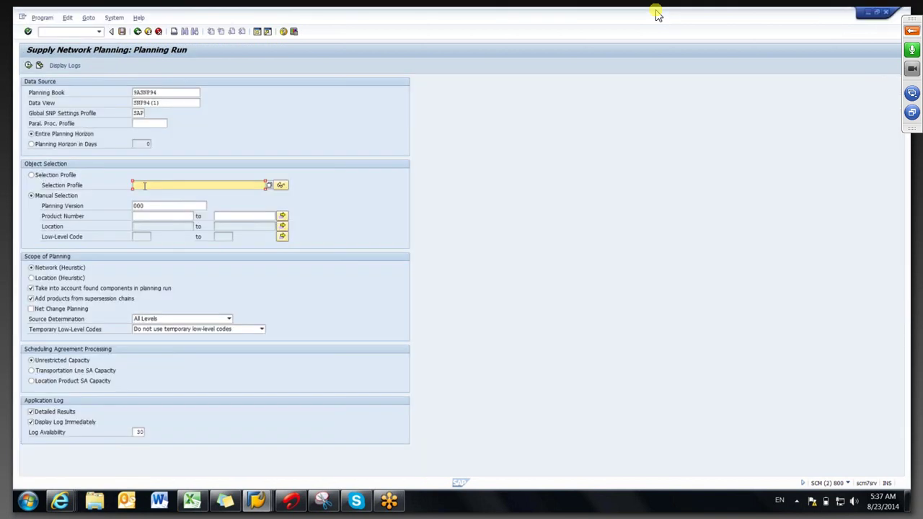
click(145, 216)
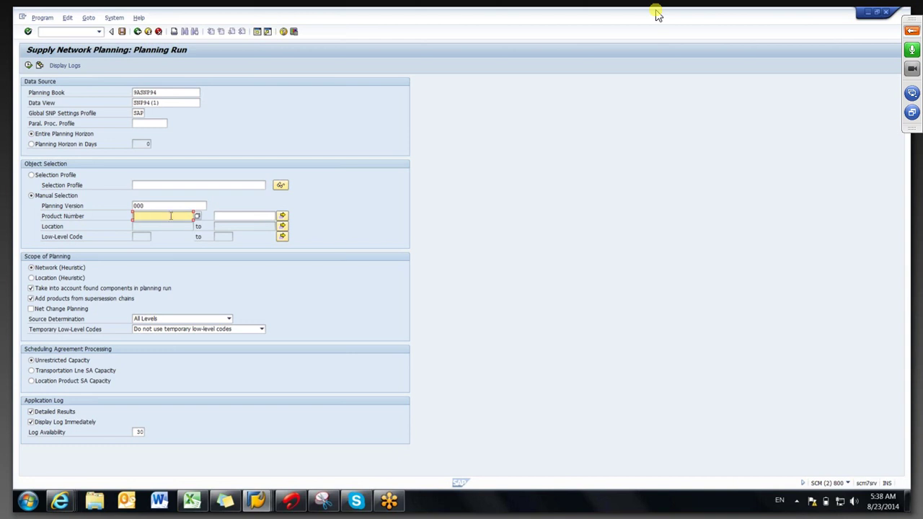
- Compare how the Location and Network heuristics affect the Location selection field, and choose Location (Heuristic)
click(32, 278)
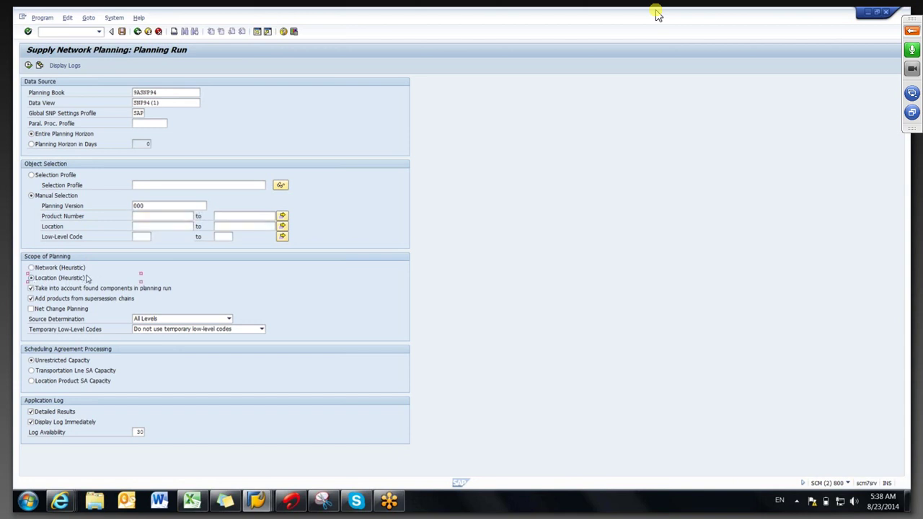
click(144, 228)
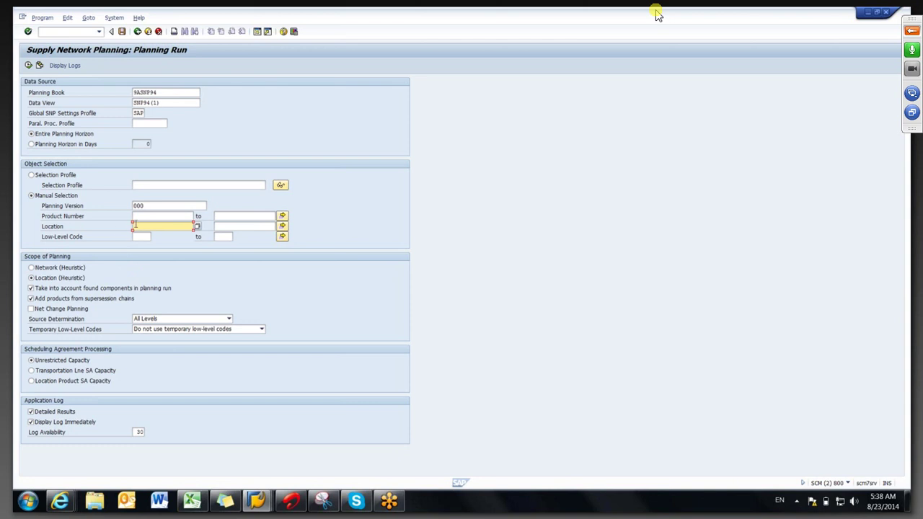
click(31, 267)
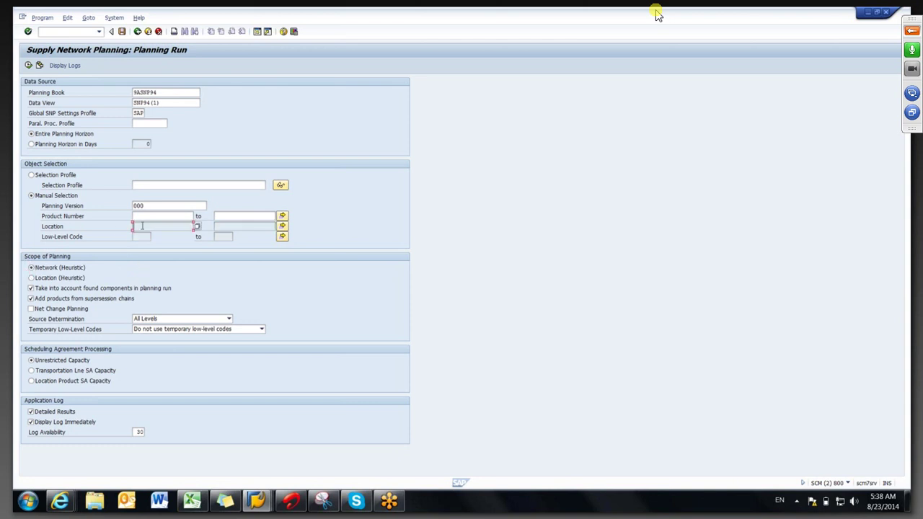
click(60, 280)
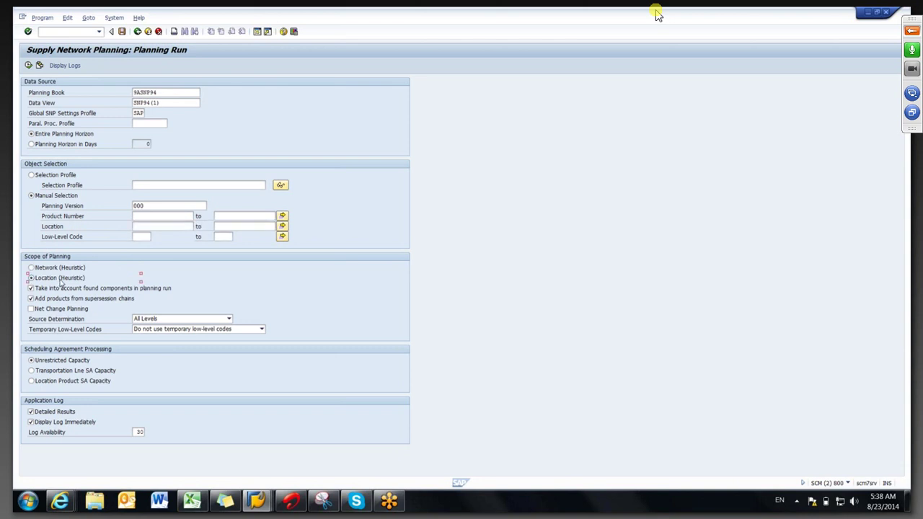
- Fill the manual selection with Product Number 2320 and Location CUST70, taken from the planning book
click(154, 227)
click(151, 216)
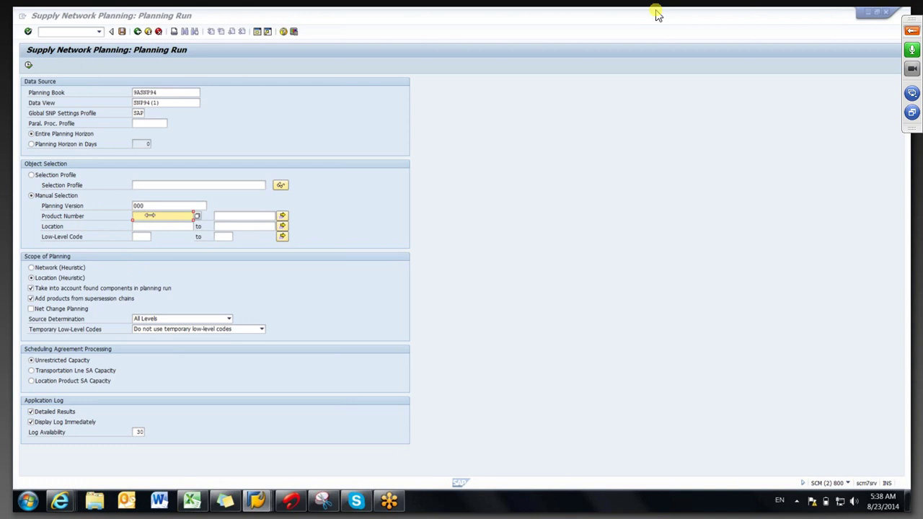
key(F3)
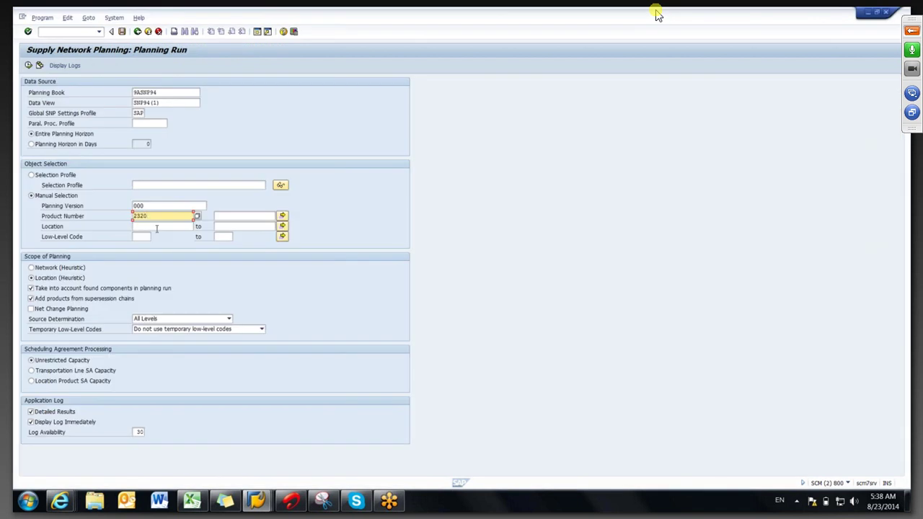
click(157, 227)
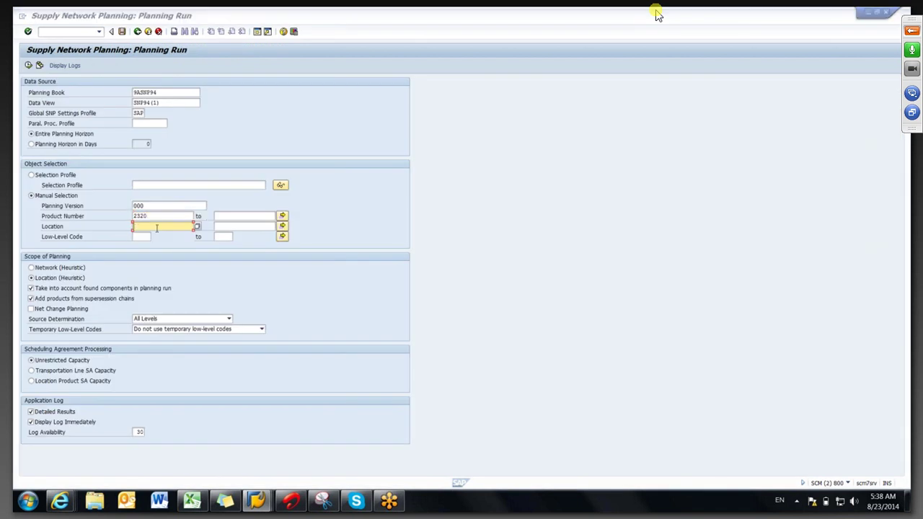
key(alt+Tab)
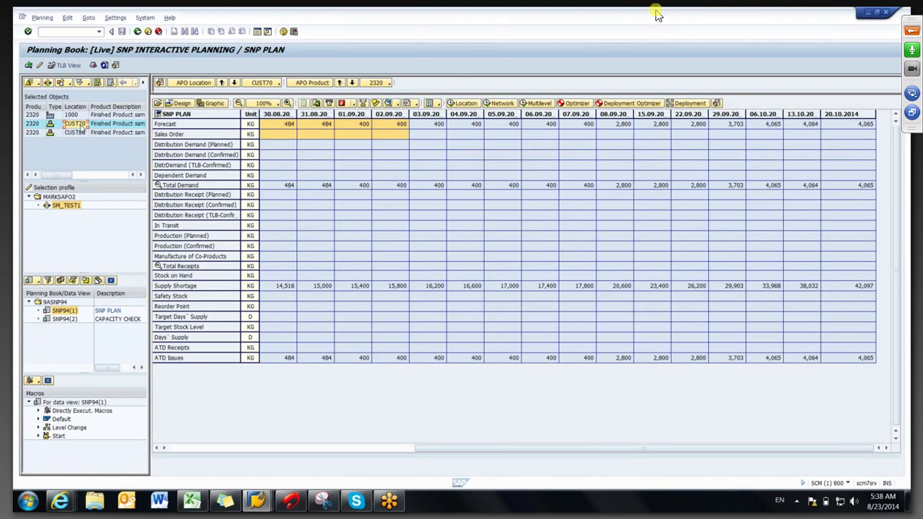
key(alt+Tab)
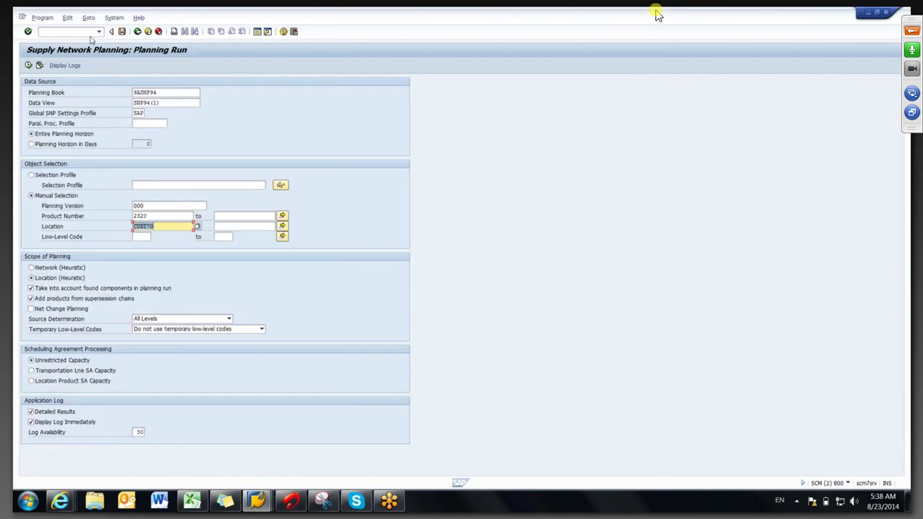
- Execute the location heuristic and review the location product, demand and stock transfer totals in its application log
click(28, 65)
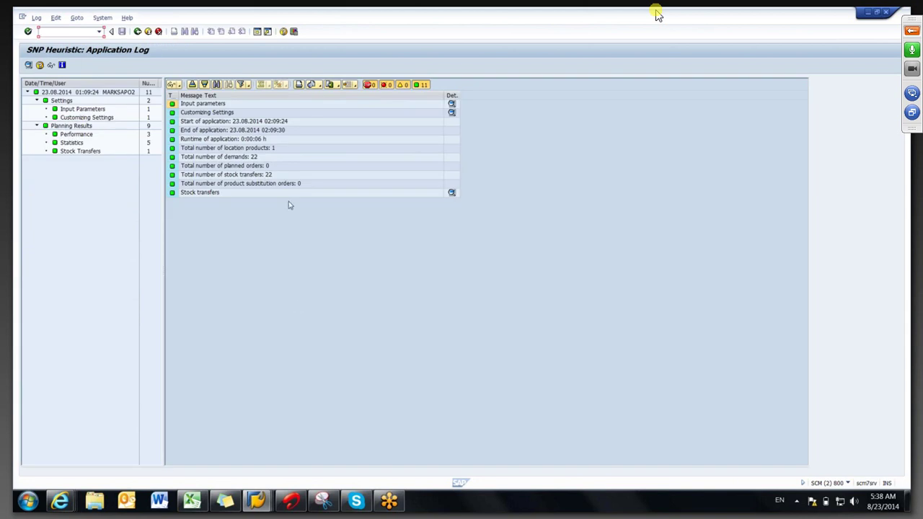
click(276, 150)
click(259, 158)
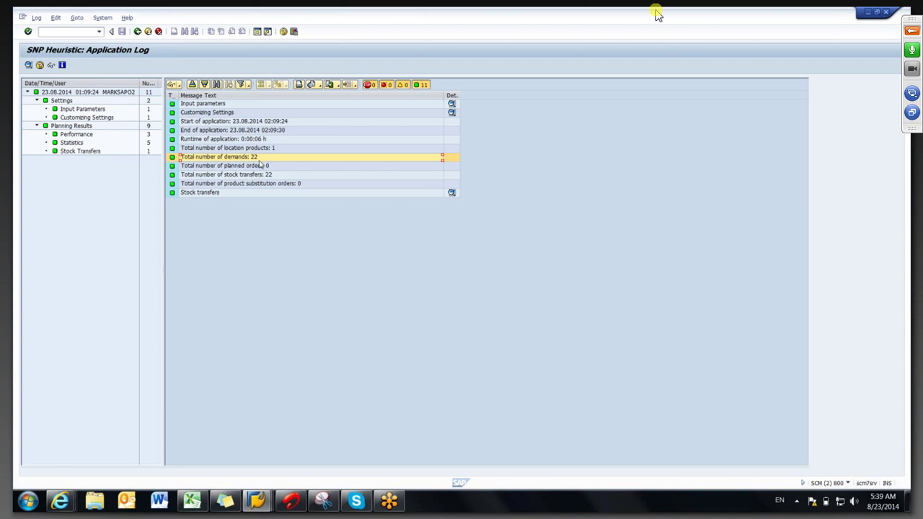
click(278, 177)
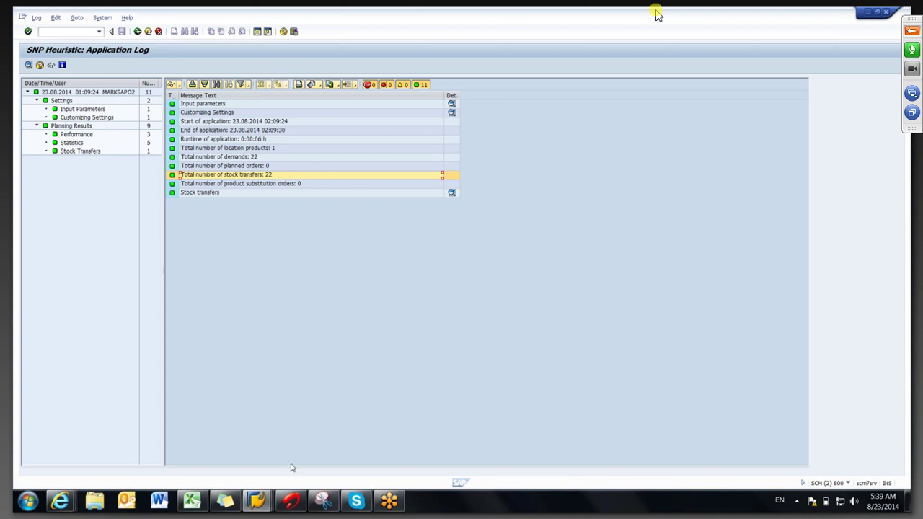
- Go back to the interactive planning book and expand the Total Receipts and Total Demand rows for CUST70
mouse_move(258, 500)
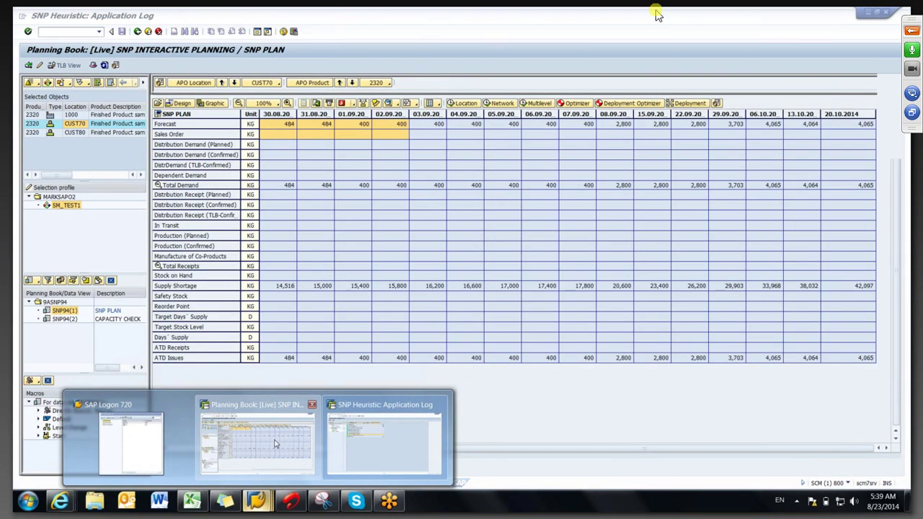
click(274, 443)
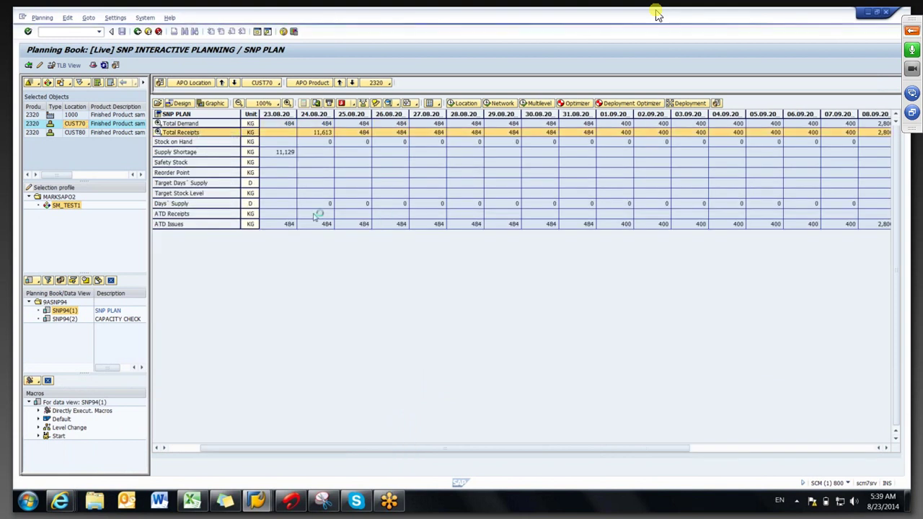
double_click(186, 134)
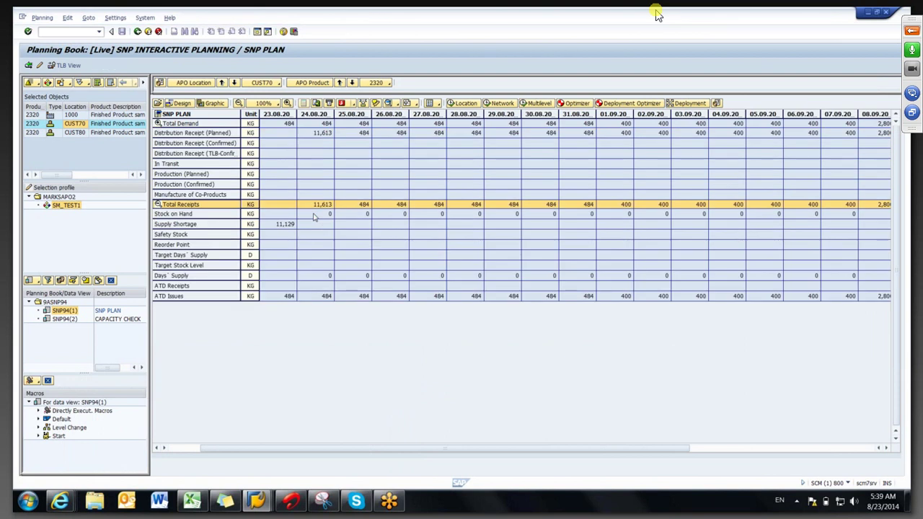
click(204, 123)
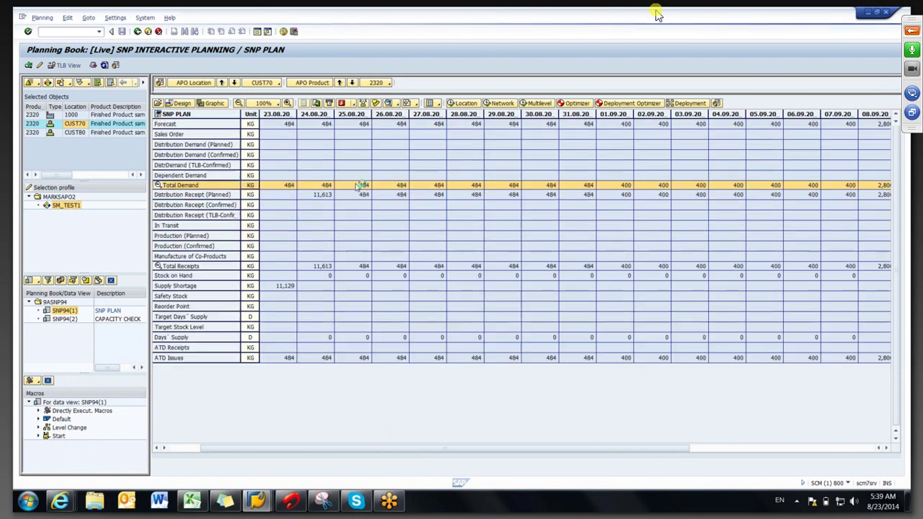
- Examine the Distribution Receipt (Planned) quantities from the 24.08 bucket onwards
click(321, 196)
click(355, 196)
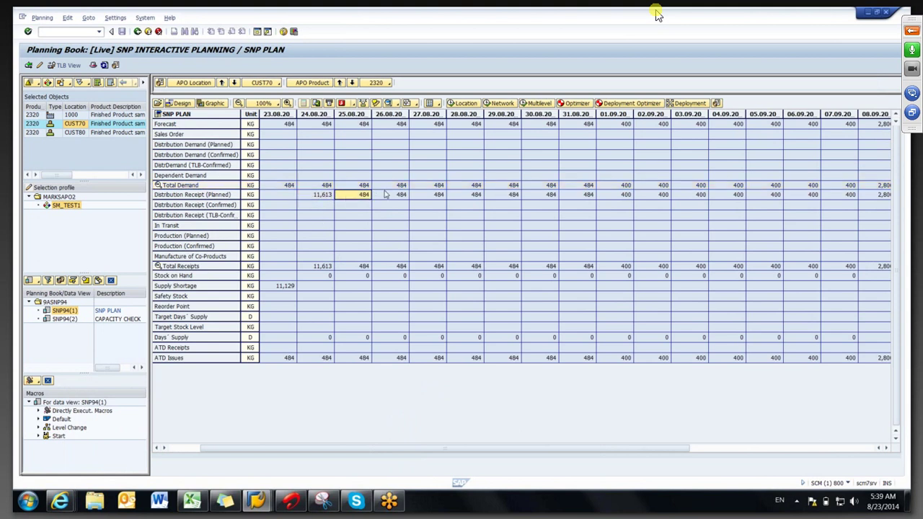
click(434, 196)
click(459, 200)
click(443, 228)
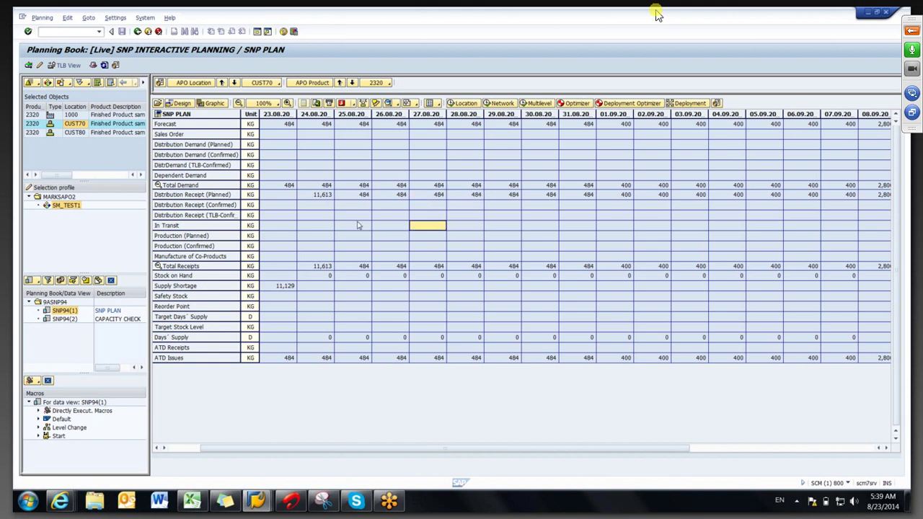
- Display the order details behind the 27.08 planned distribution receipt, check its category, and close the details
click(431, 198)
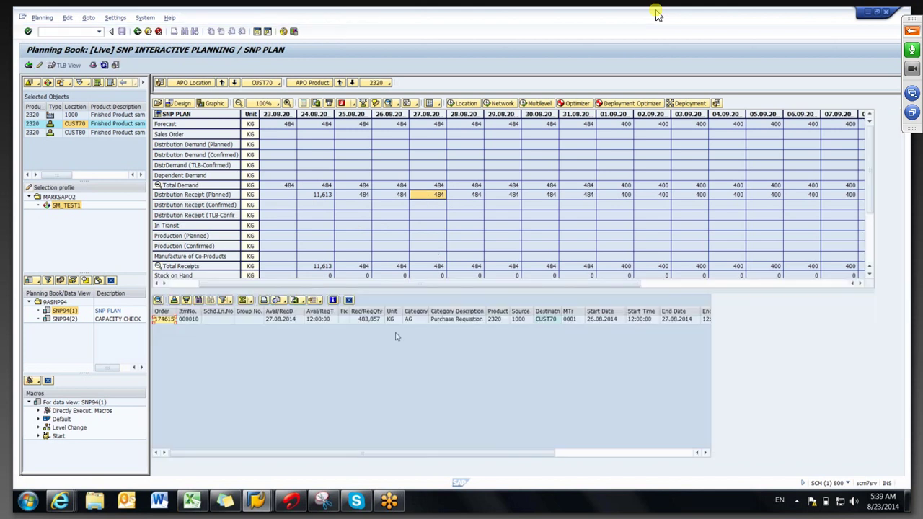
click(447, 321)
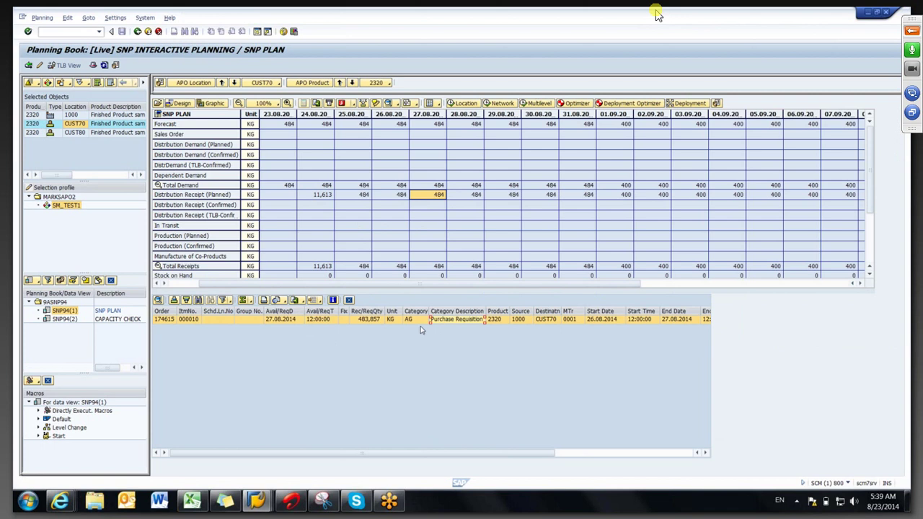
click(421, 324)
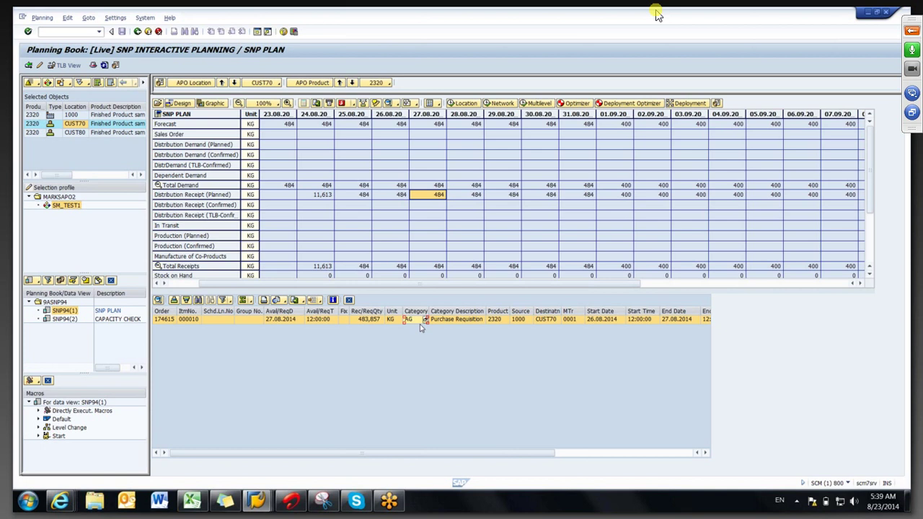
click(348, 300)
- Refresh the planning grid and expand the Total Receipts and Total Demand rows again
click(104, 65)
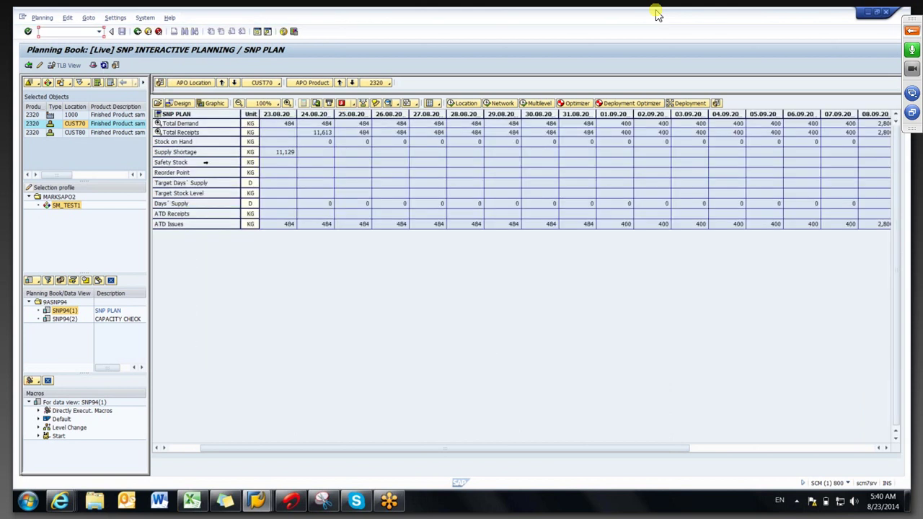
double_click(186, 133)
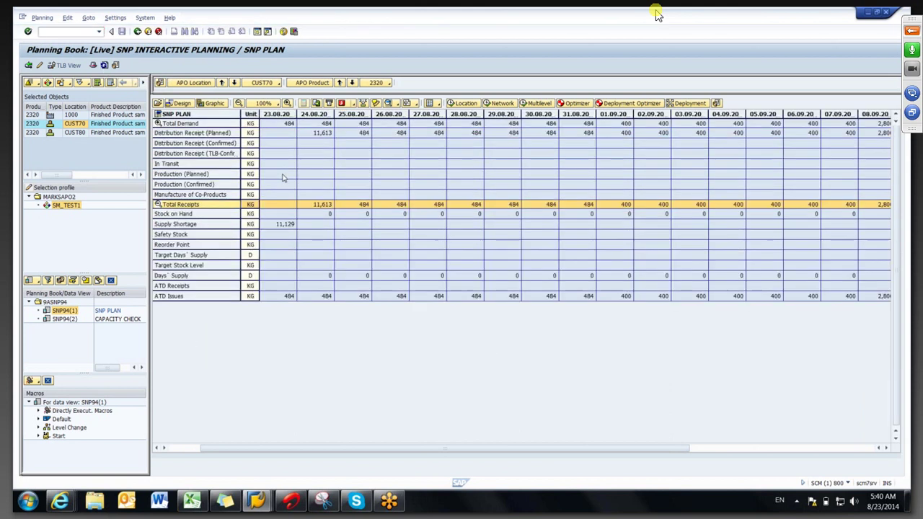
double_click(212, 124)
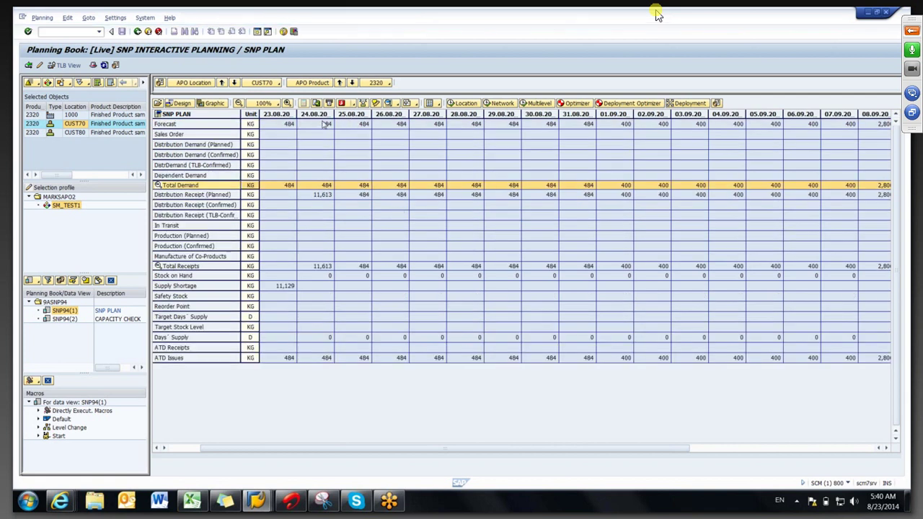
- Highlight the planned and confirmed distribution receipt cells from 24.08 to 30.08, and clear the highlight
drag(338, 197, 545, 207)
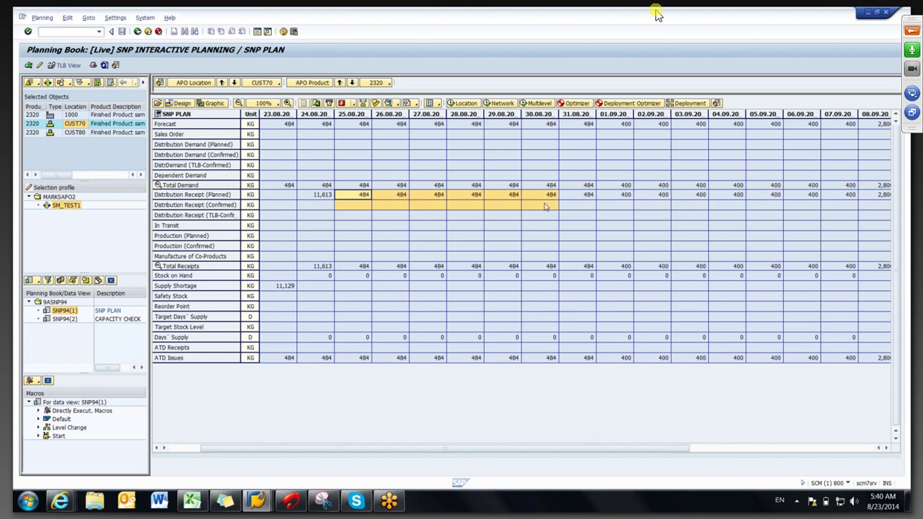
click(465, 269)
drag(312, 196, 404, 200)
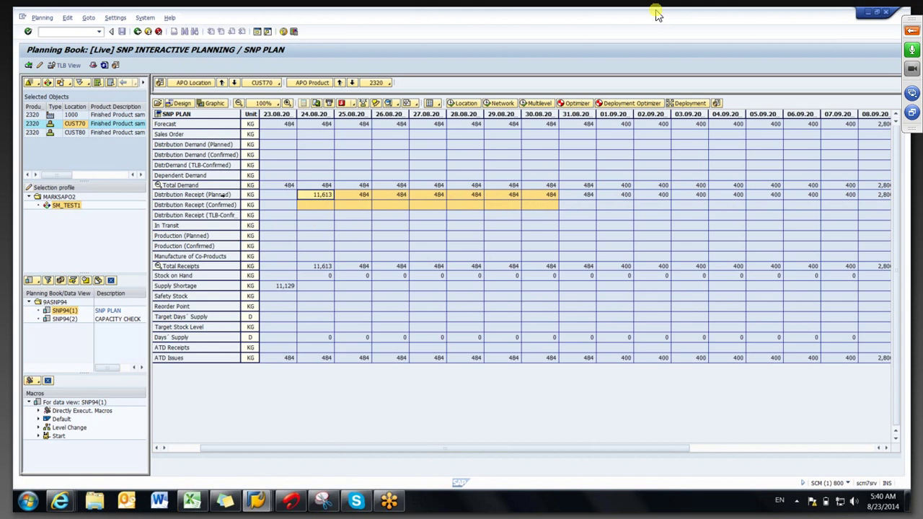
click(399, 218)
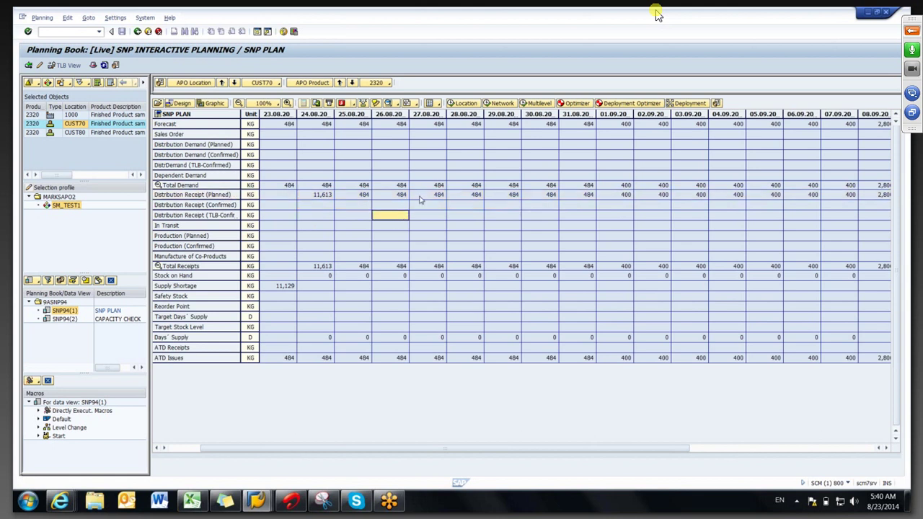
- Reopen the order details for the 27.08 planned distribution receipt and select its Category Description
click(421, 196)
double_click(421, 196)
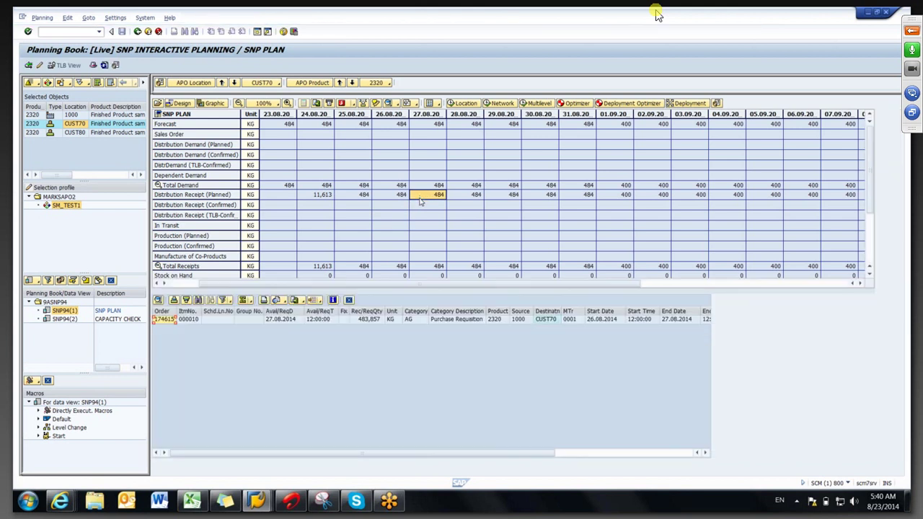
click(443, 324)
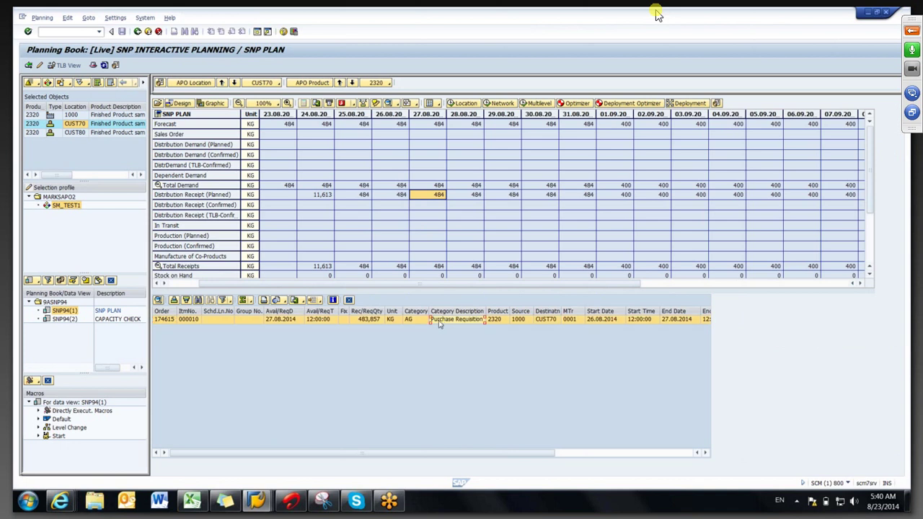
- Check the category, source and destination in the 27.08 receipt's order details, and close the details
click(423, 322)
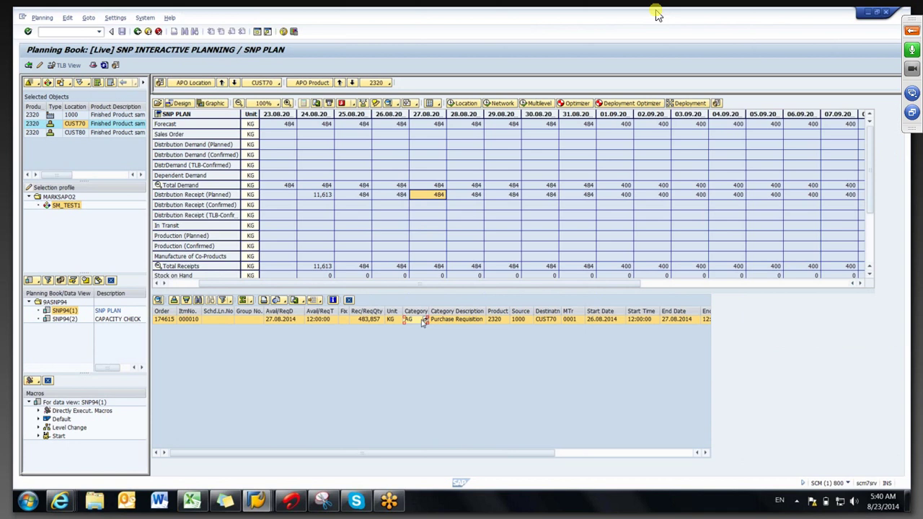
click(544, 328)
click(523, 325)
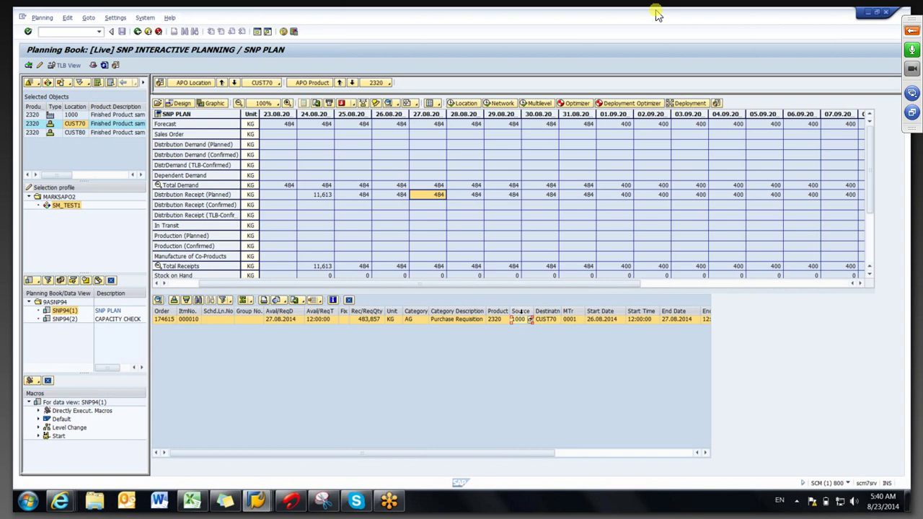
click(499, 355)
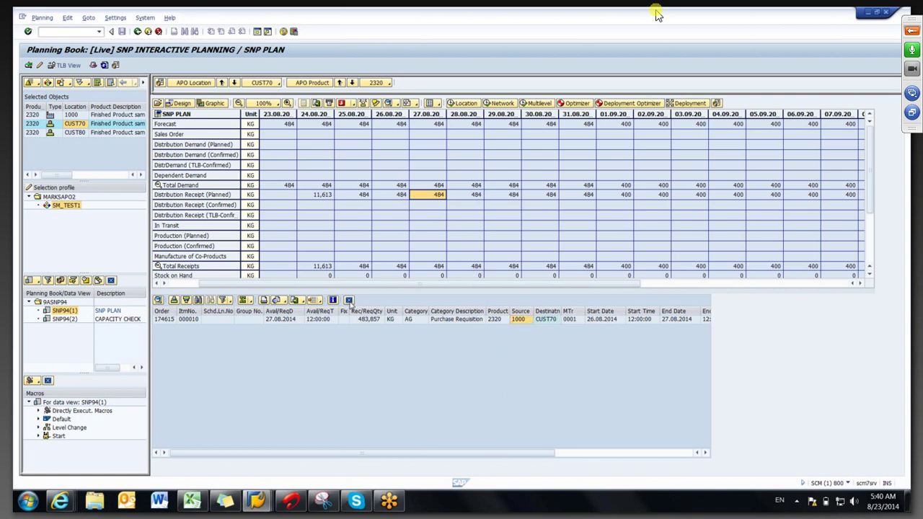
click(349, 301)
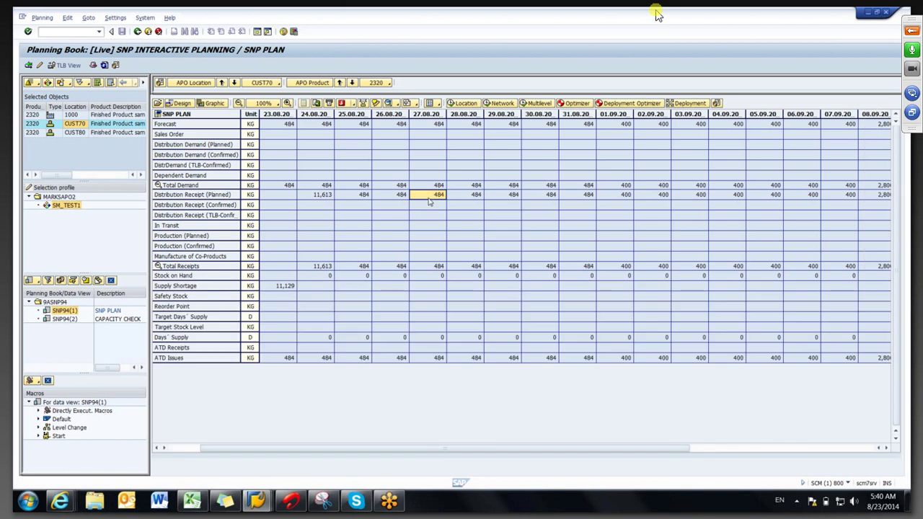
- Compare the forecast with the planned distribution receipt for 25.08 and 26.08, and check the 24.08 receipt
click(396, 228)
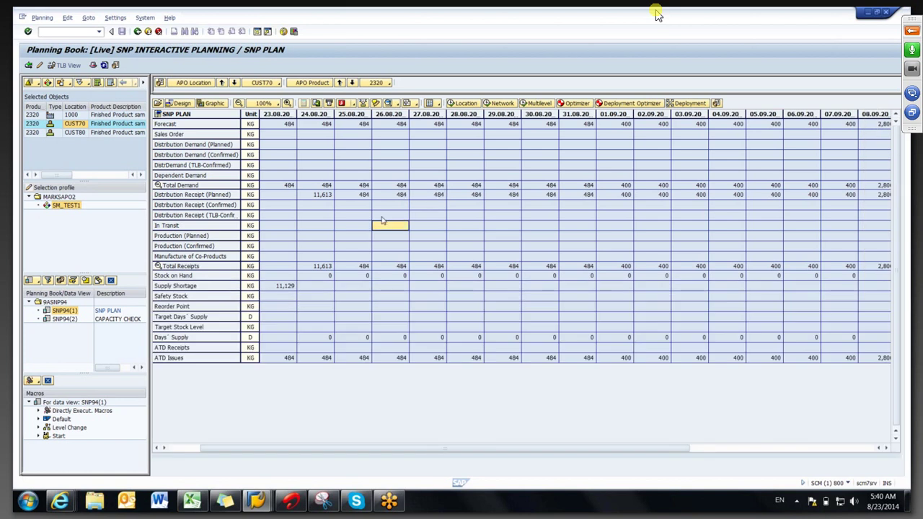
click(358, 125)
click(355, 195)
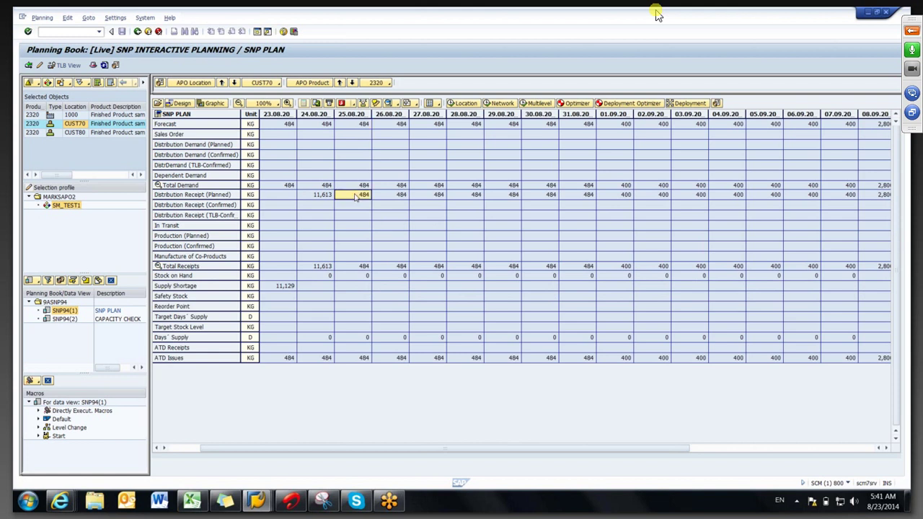
click(396, 125)
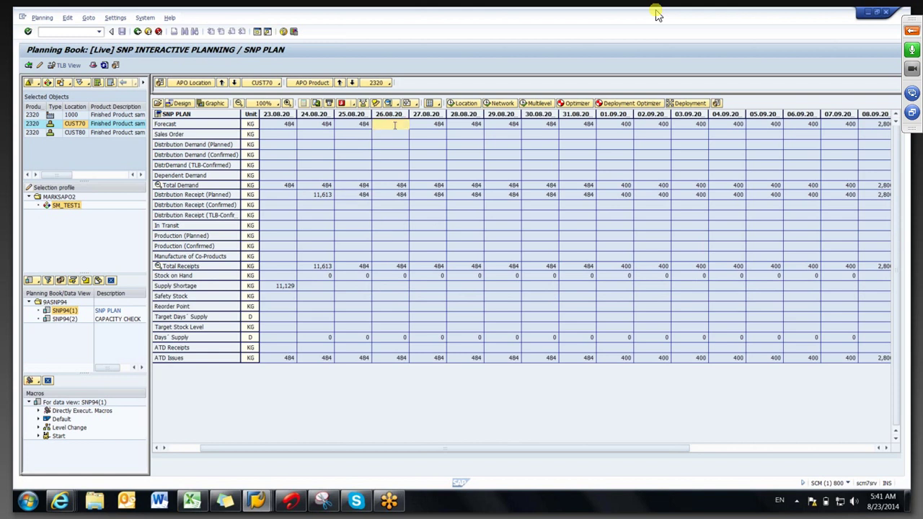
click(393, 196)
click(310, 197)
click(332, 215)
- Calculate the total of the forecast values in the INITIAL and 23.08 columns
drag(237, 450, 227, 450)
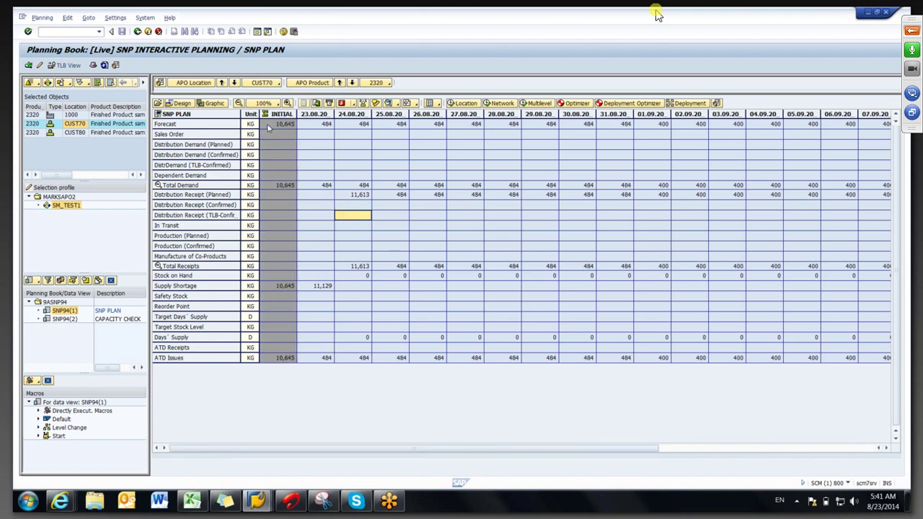
click(322, 216)
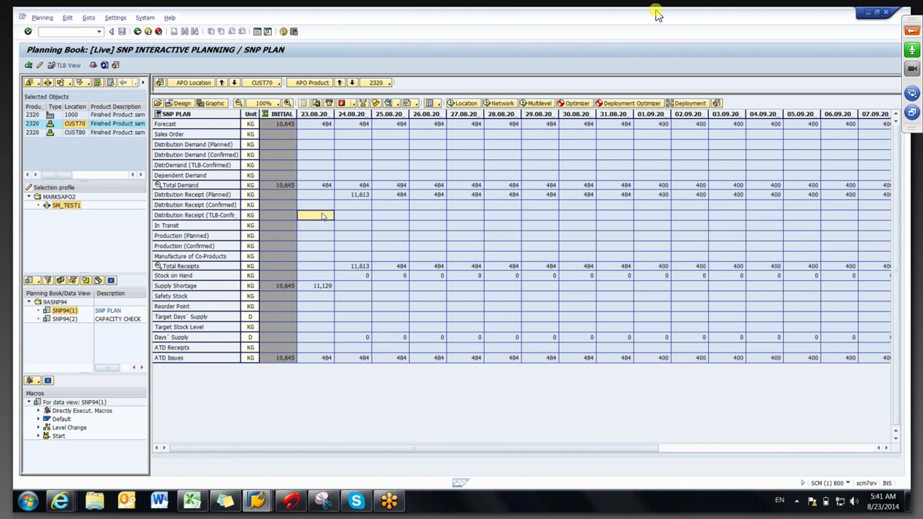
click(266, 124)
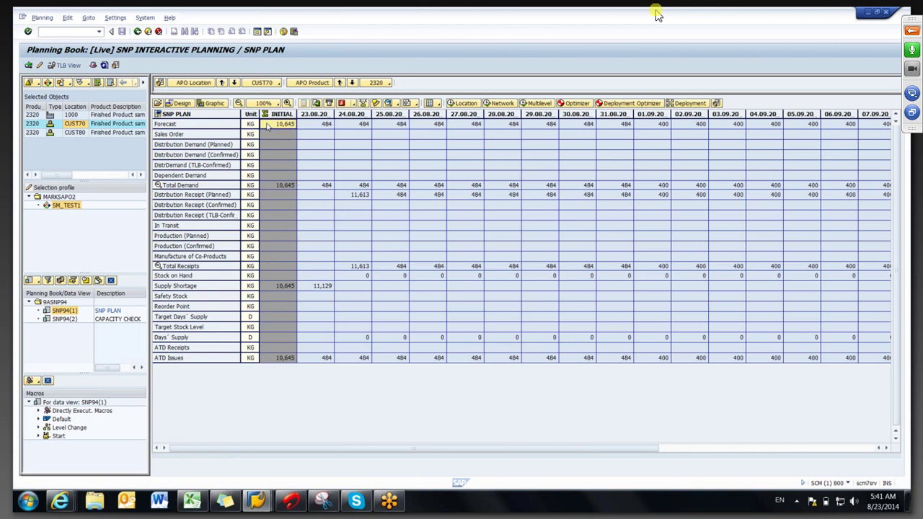
click(307, 125)
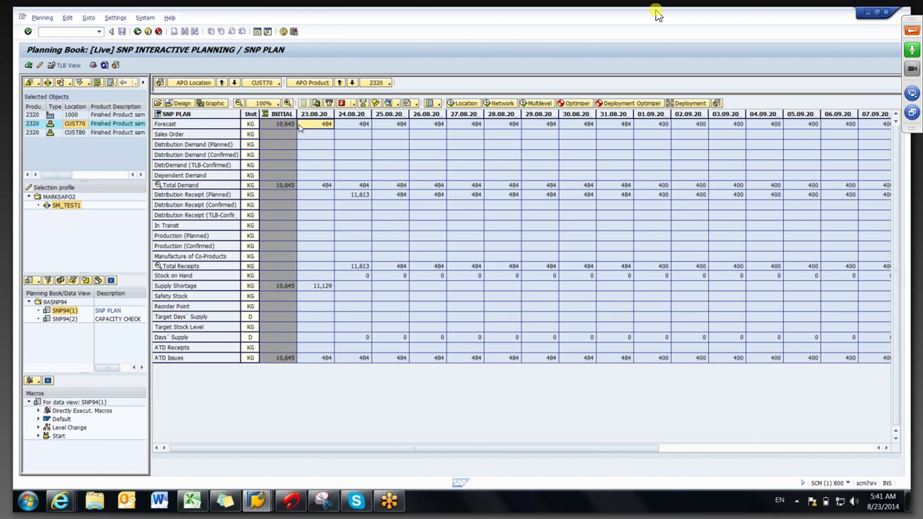
shift+click(287, 125)
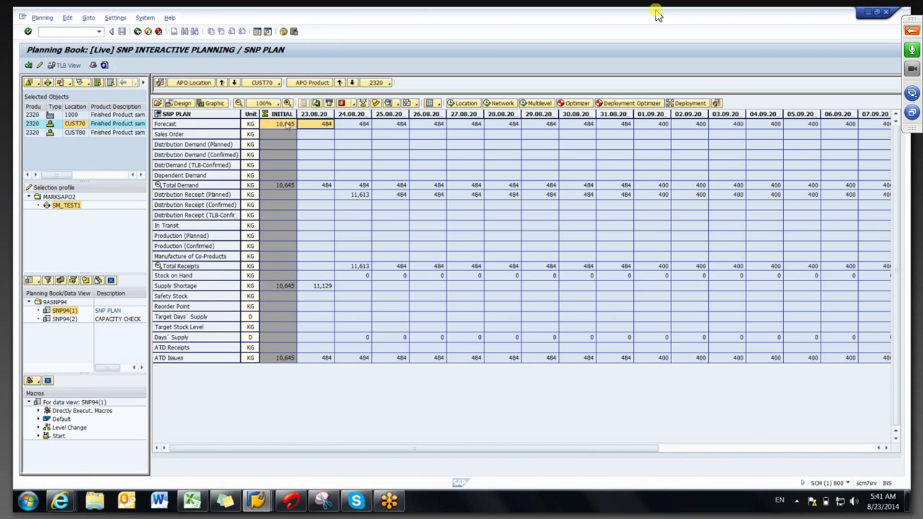
right_click(287, 125)
mouse_move(310, 129)
click(402, 130)
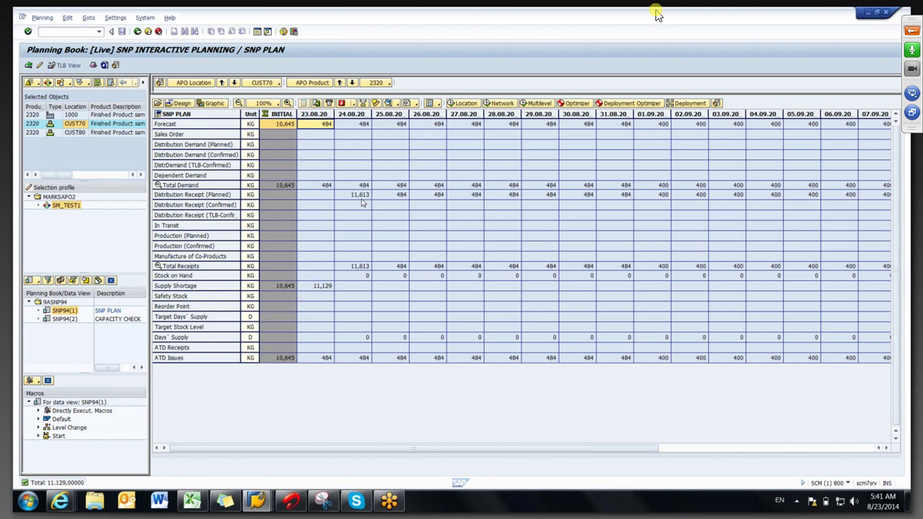
- Calculate the forecast total from INITIAL through 24.08 and check it against the planned distribution receipt on 24.08
drag(359, 127, 283, 128)
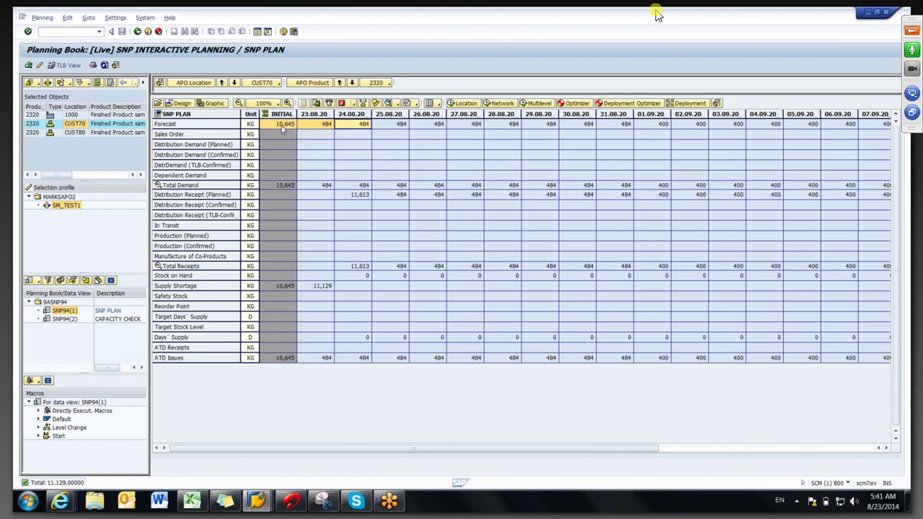
right_click(283, 128)
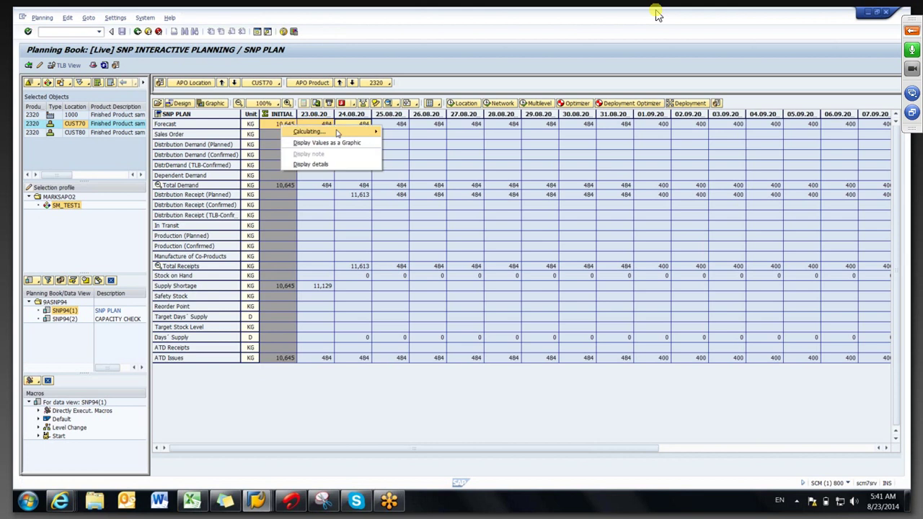
click(405, 132)
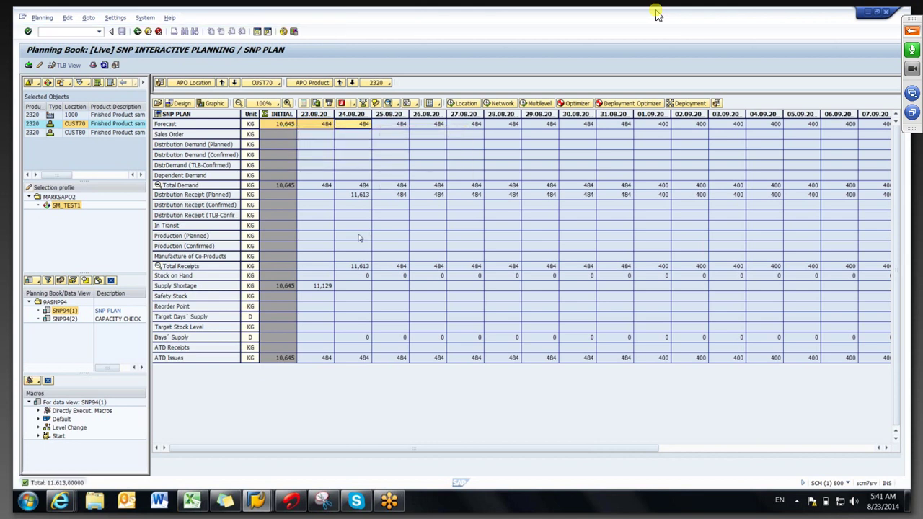
click(344, 195)
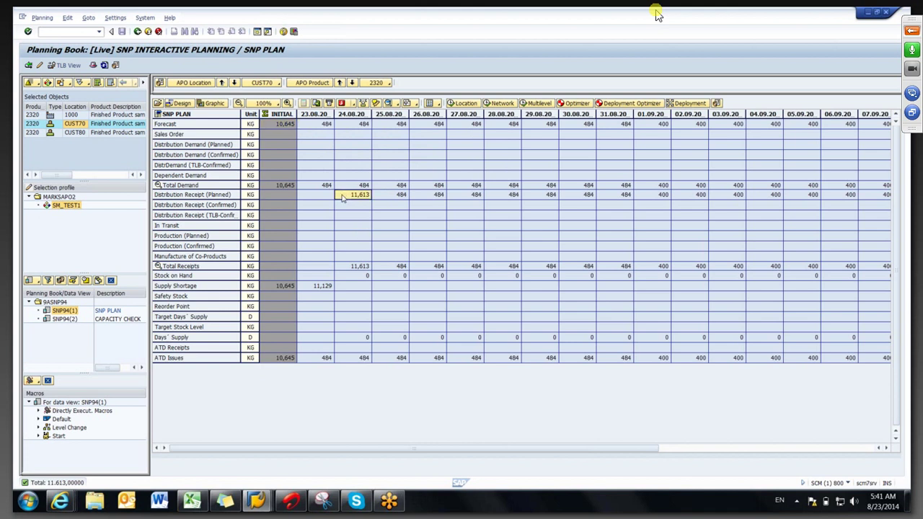
click(351, 236)
drag(344, 196, 409, 199)
click(323, 200)
click(338, 199)
- Match the INITIAL to 24.08 forecast with the 24.08 planned receipt, and the 25.08 and 26.08 forecasts with their own receipts
drag(349, 124, 290, 125)
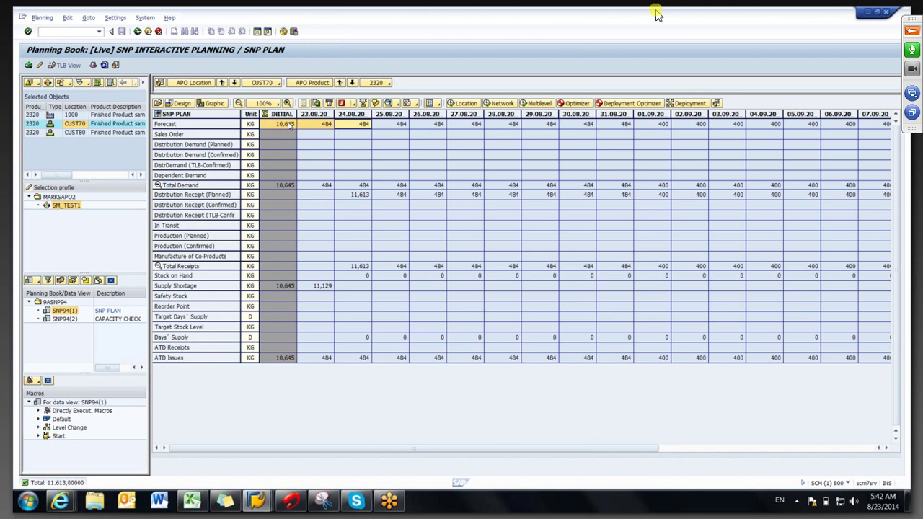
click(349, 195)
click(391, 126)
click(395, 196)
click(430, 126)
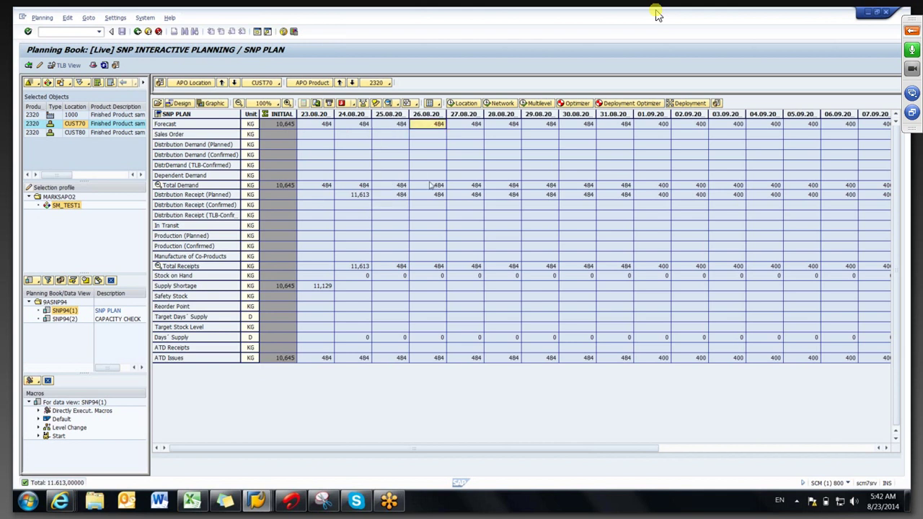
click(431, 196)
- Display the order details behind the 24.08 planned distribution receipt and select its receipt quantity
click(279, 125)
click(344, 157)
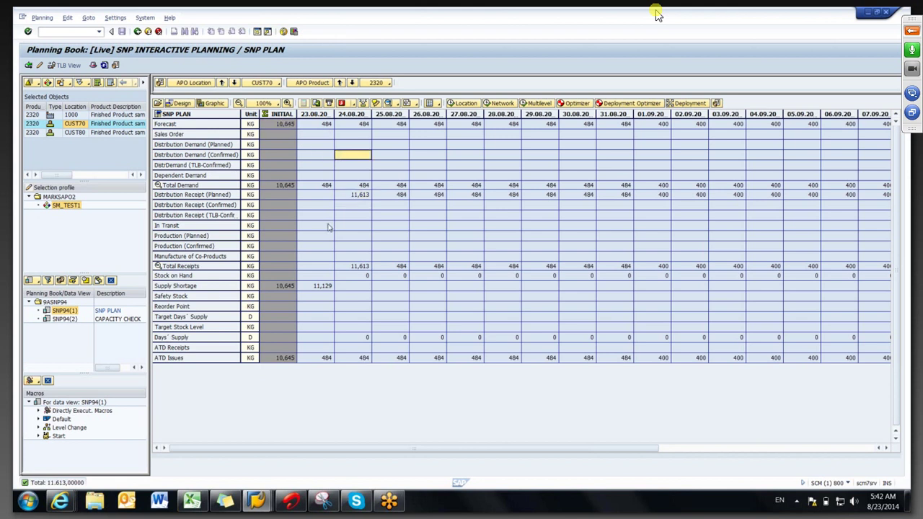
click(321, 197)
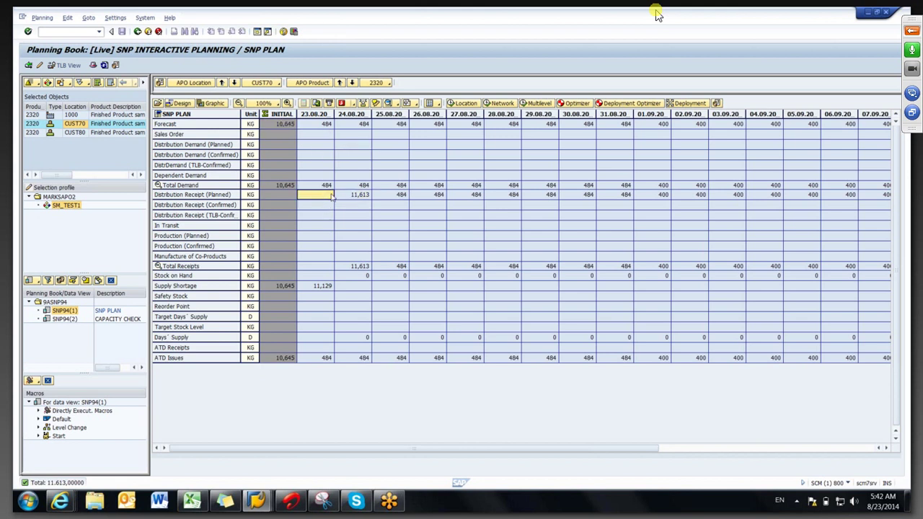
click(341, 201)
click(325, 204)
click(346, 197)
double_click(346, 199)
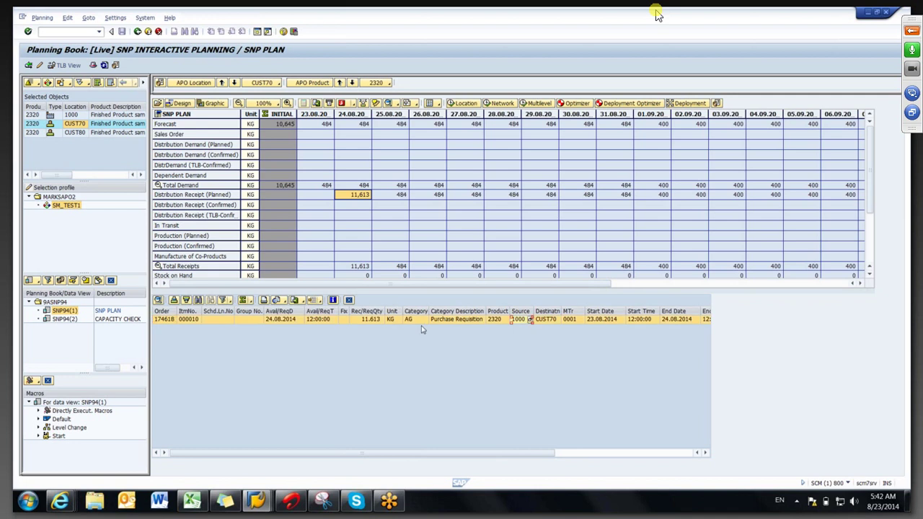
click(352, 320)
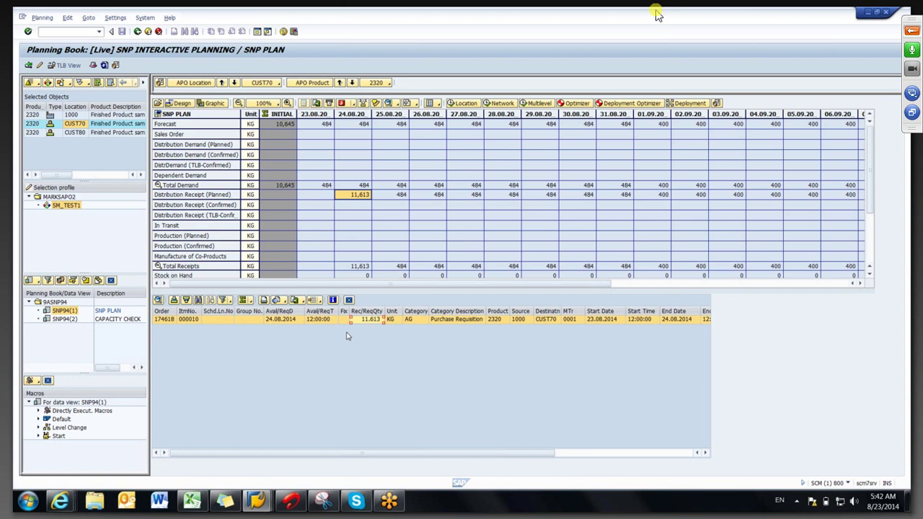
- Open a new session and start /SAPAPO/SNP94 - Interactive Supply Network Planning from the Supply Network Planning folder
click(261, 34)
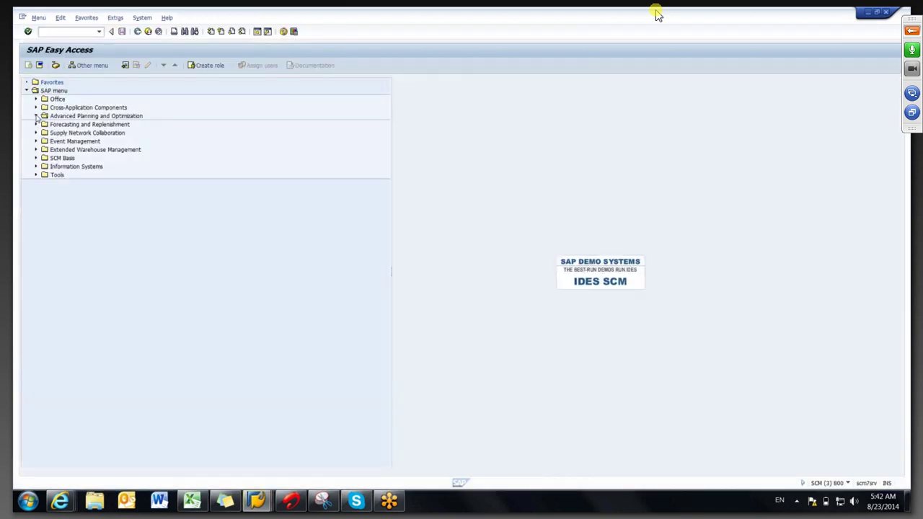
click(35, 116)
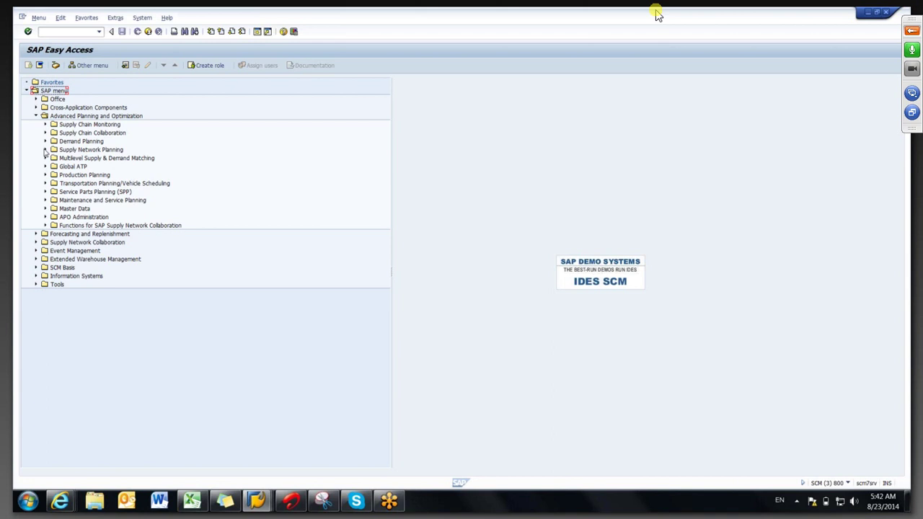
click(45, 150)
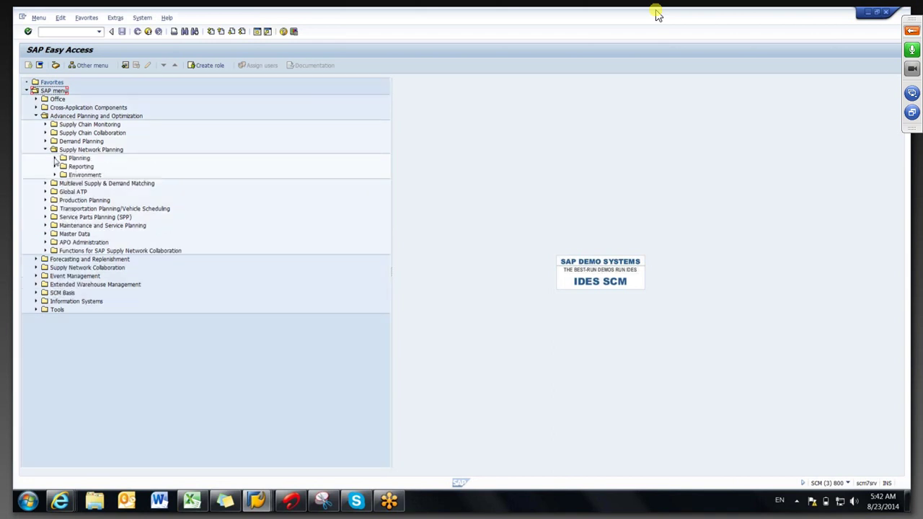
click(54, 159)
double_click(153, 175)
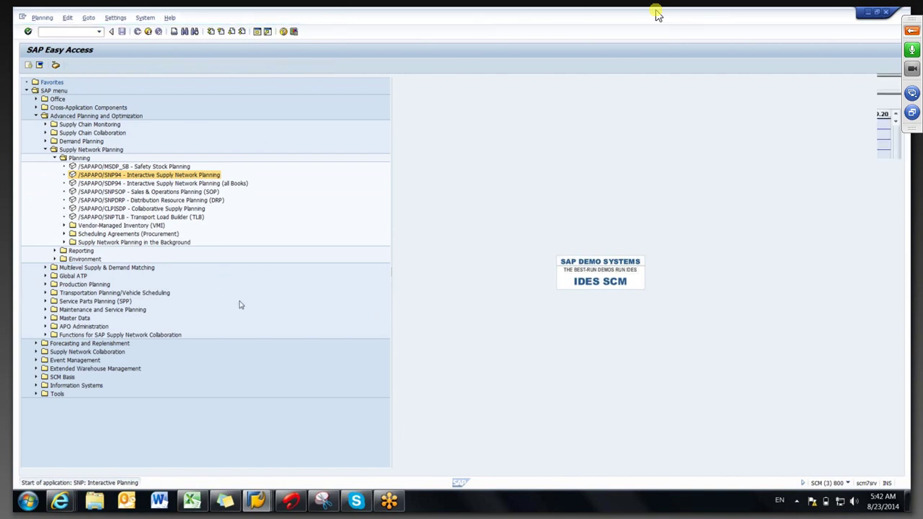
- Switch to the SNP Heuristic application log session and go back to the planning run selection screen
key(alt+Tab)
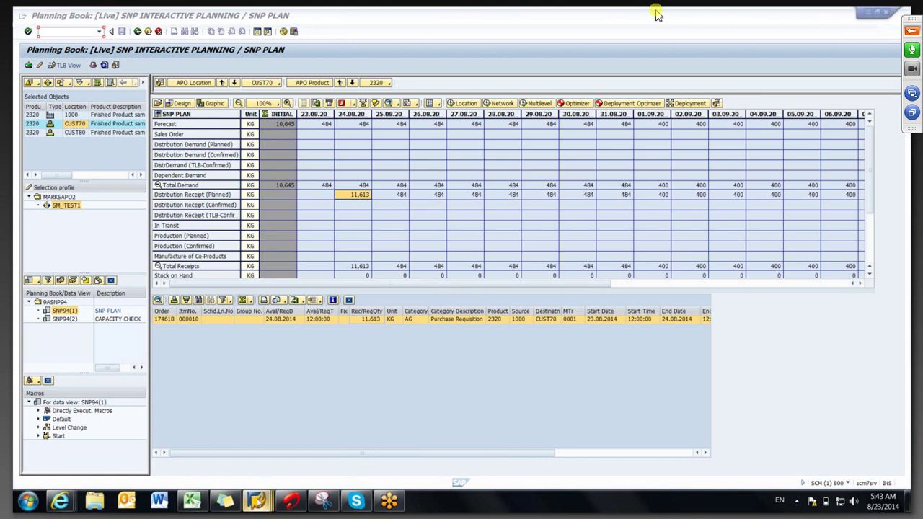
mouse_move(256, 499)
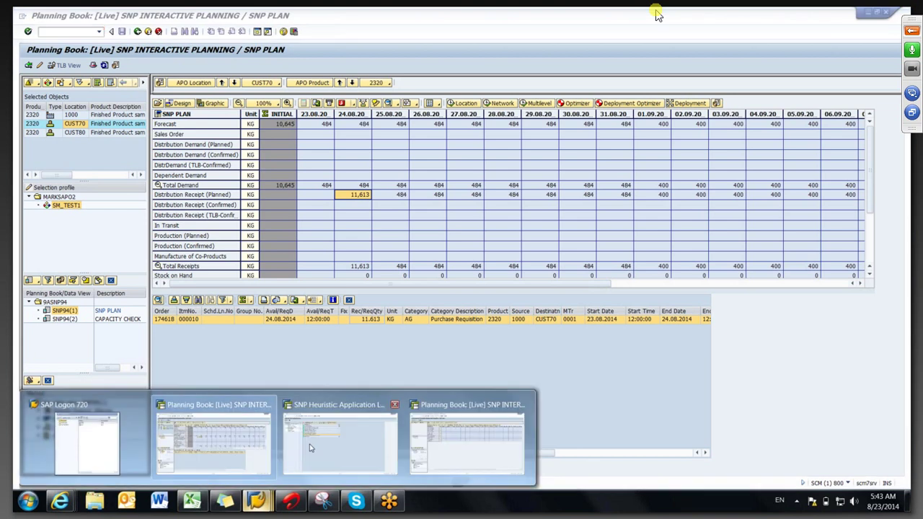
click(310, 448)
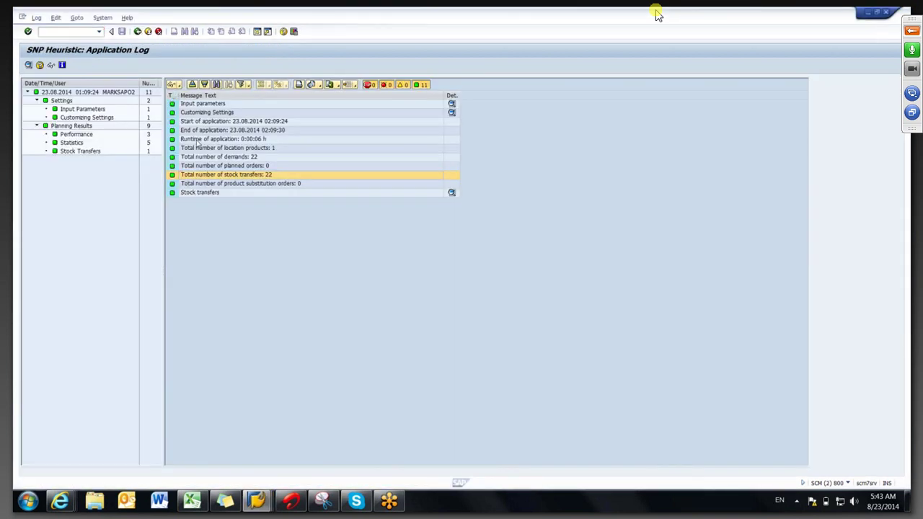
key(F3)
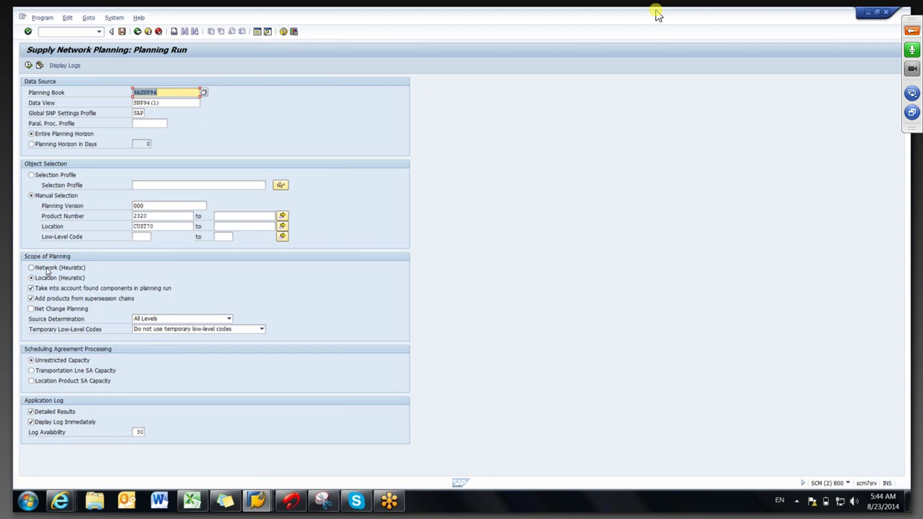
- Review the location heuristic's location and product selections, and set the scope of planning to Network (Heuristic)
click(46, 279)
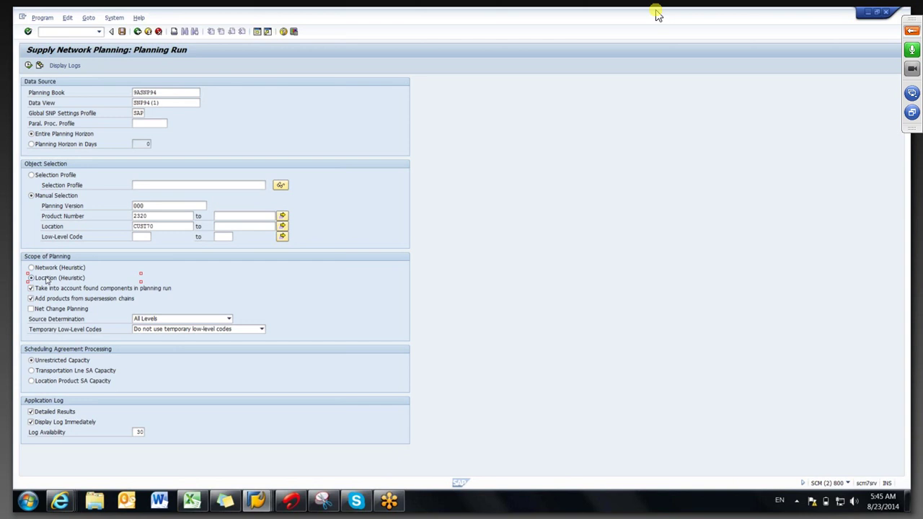
click(152, 227)
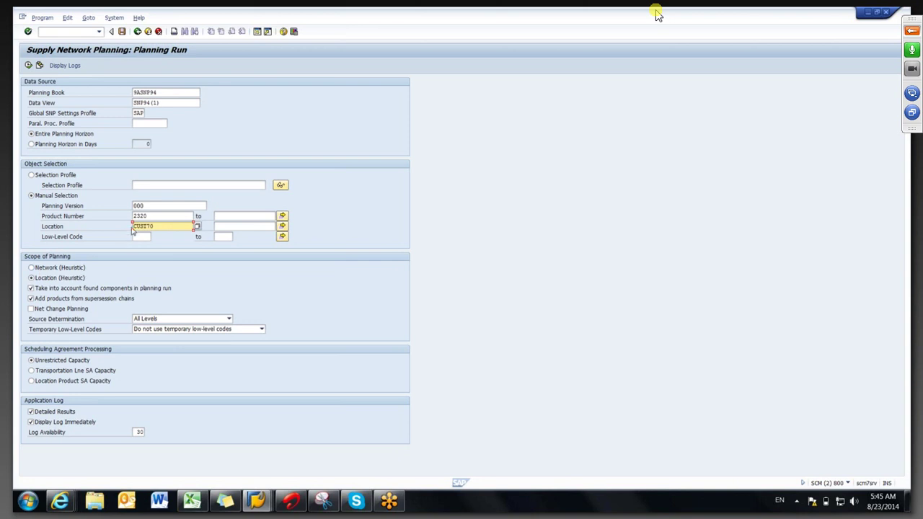
click(154, 216)
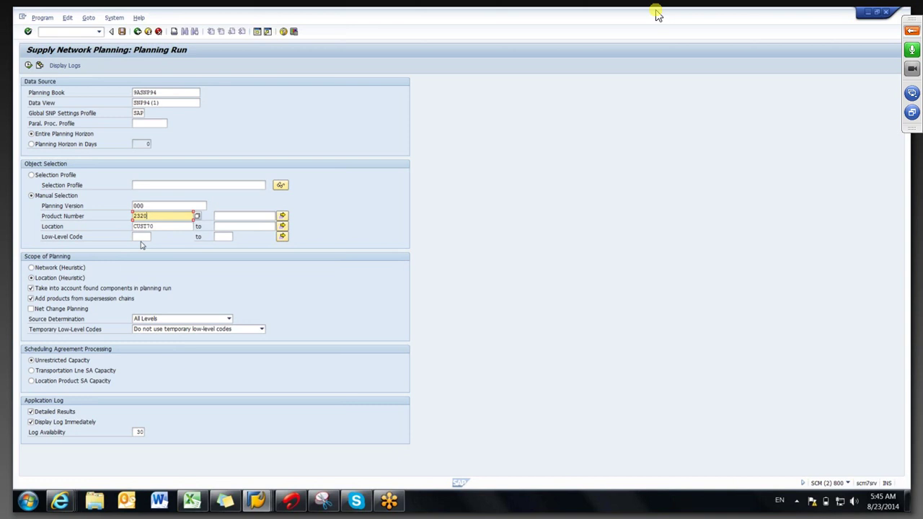
click(68, 267)
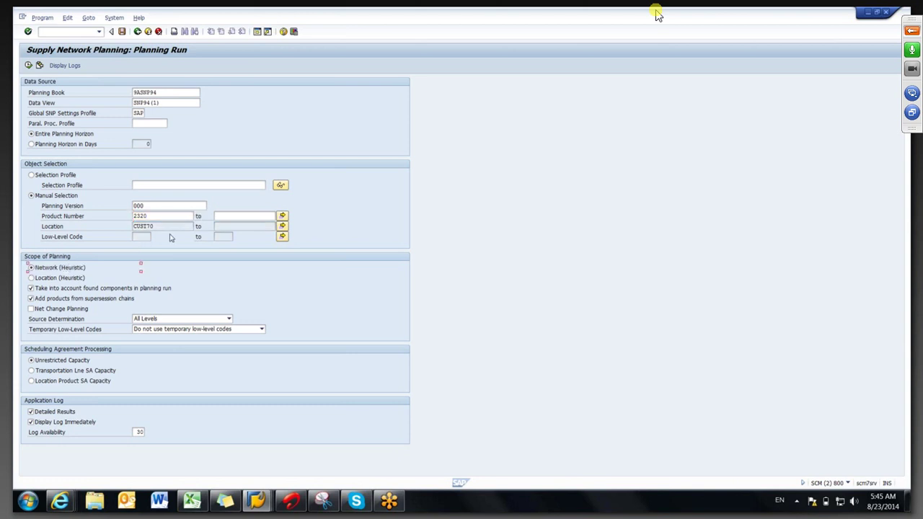
- Select the product number 2320 in the planning run's manual object selection
drag(155, 217, 127, 217)
click(128, 218)
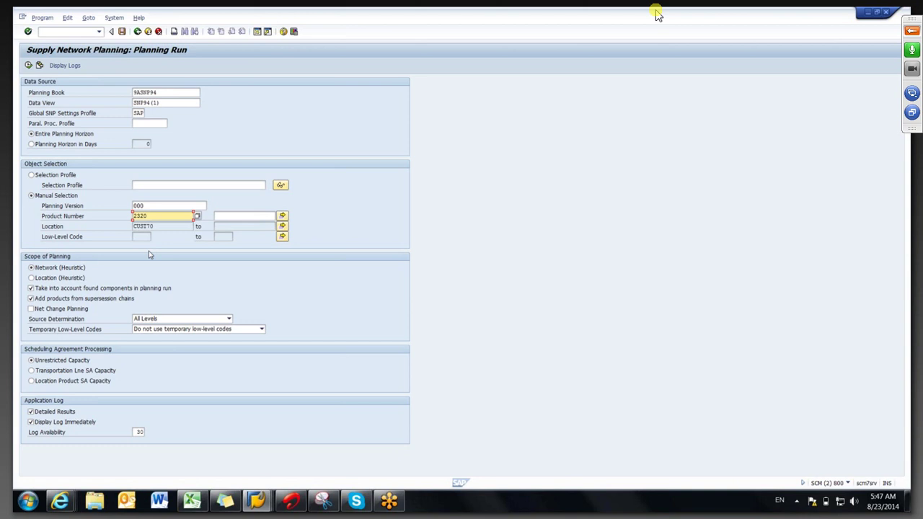
- Switch to Excel and open a new blank workbook
click(192, 502)
mouse_move(191, 505)
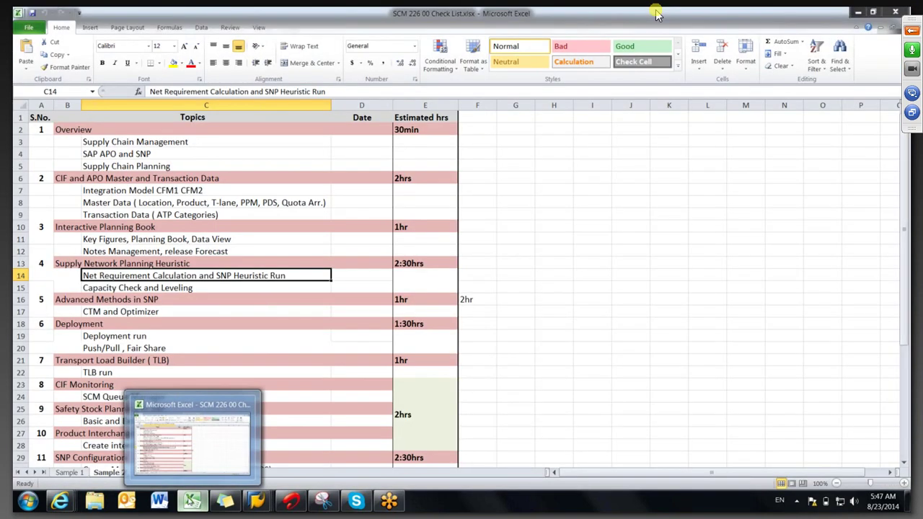
right_click(192, 502)
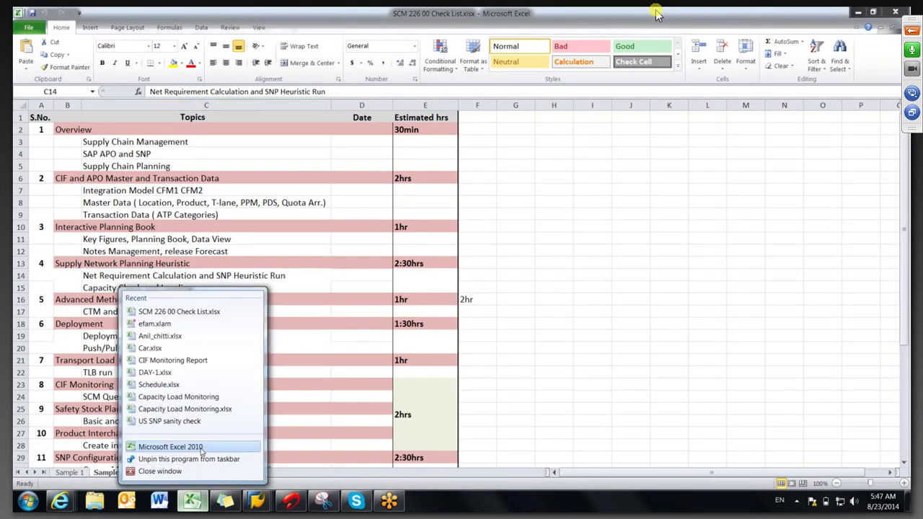
click(171, 447)
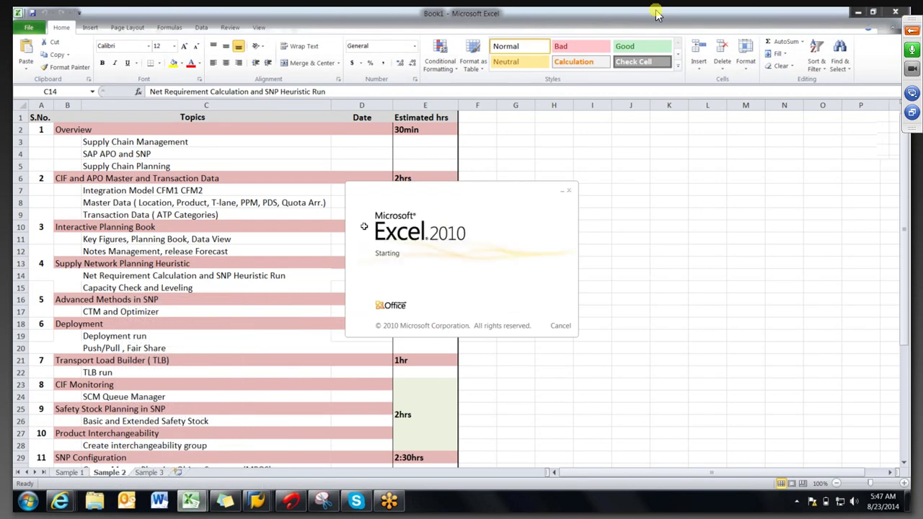
- Label the supply chain locations in column G: cust70 in G20, WH in G13 and PPLANT in G6
click(274, 331)
text(cust)
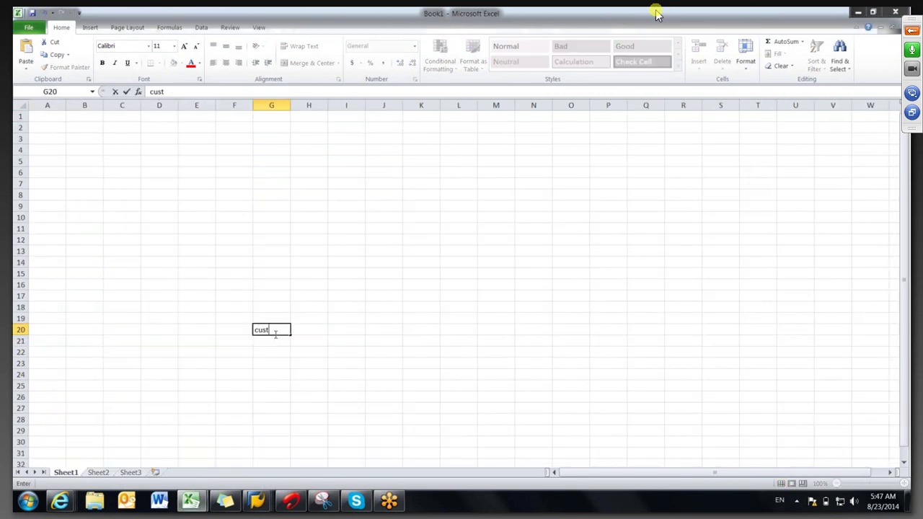
text(70)
click(330, 326)
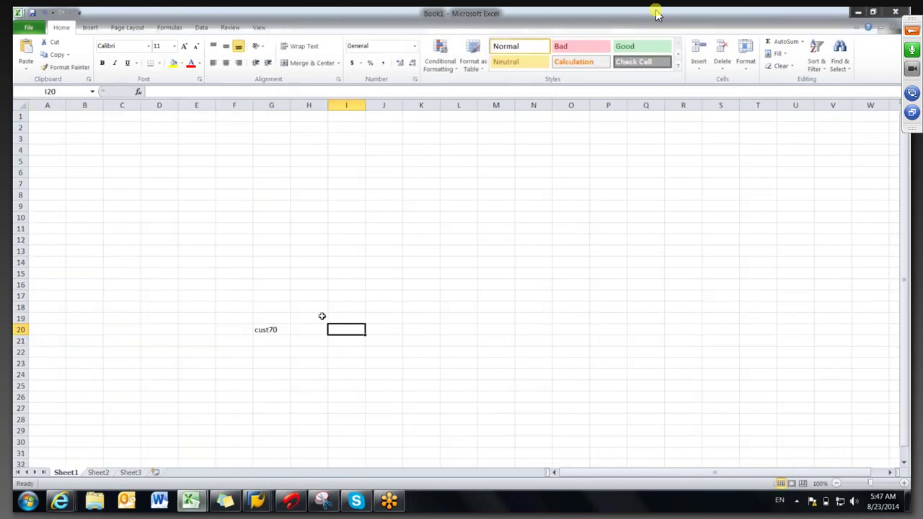
click(276, 243)
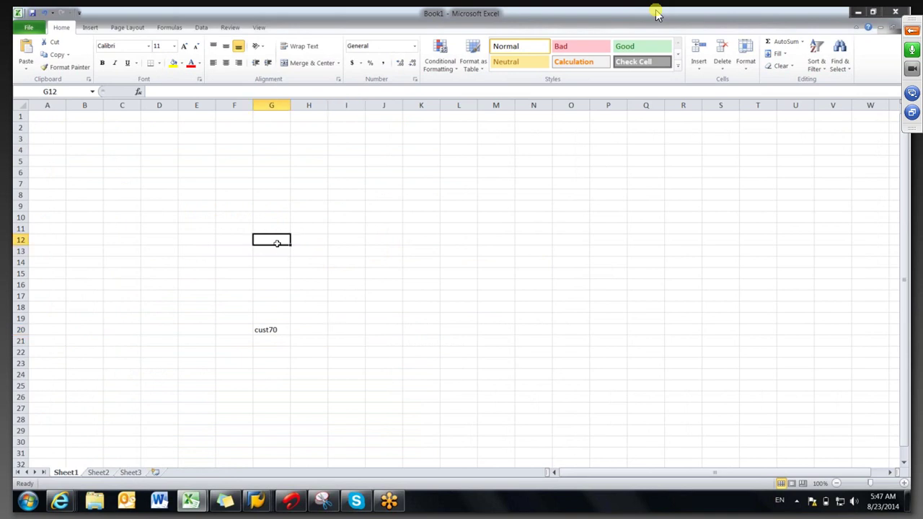
click(271, 251)
text(WH)
click(309, 283)
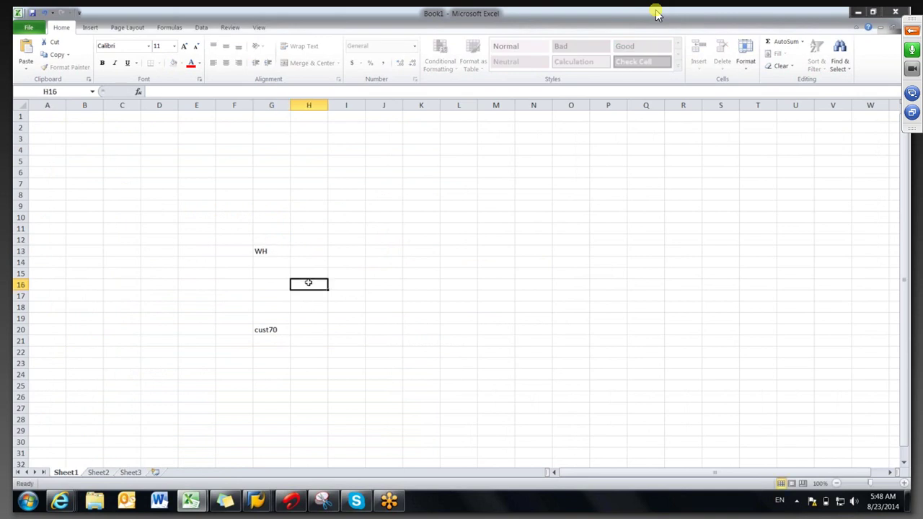
click(277, 252)
click(275, 173)
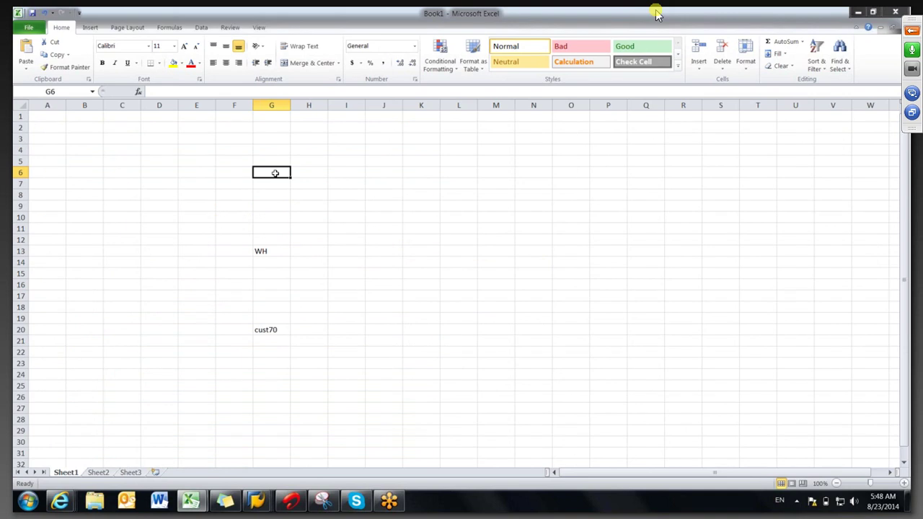
text(PPLANT)
click(358, 238)
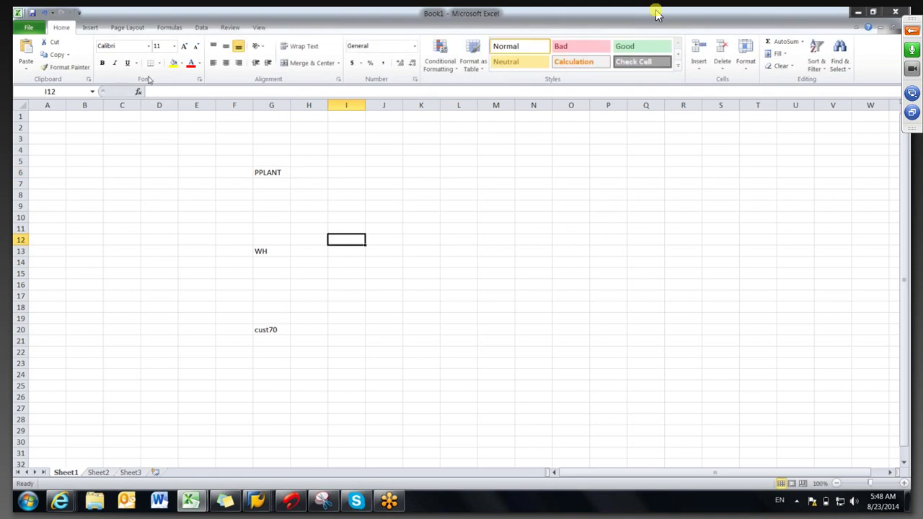
- Draw double-headed arrows linking cust70 with WH and WH with PPLANT
click(93, 29)
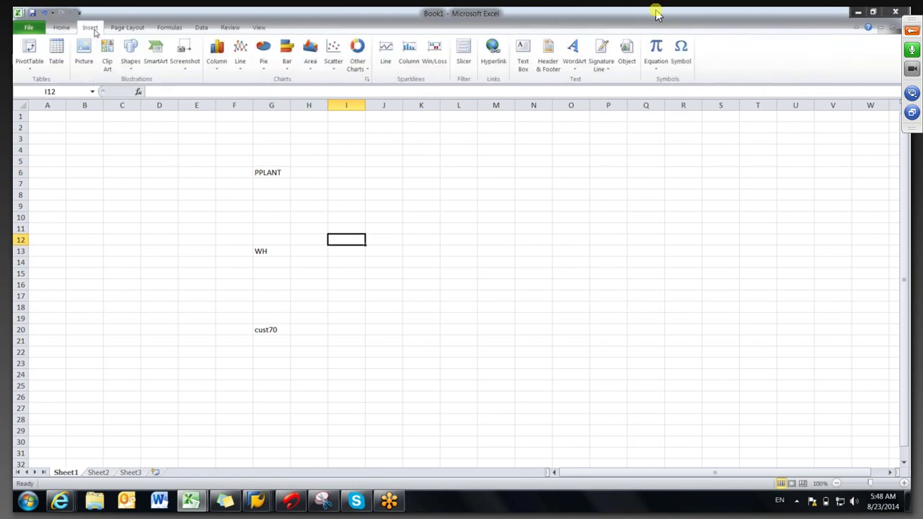
click(130, 58)
click(149, 123)
drag(266, 320, 269, 183)
key(Escape)
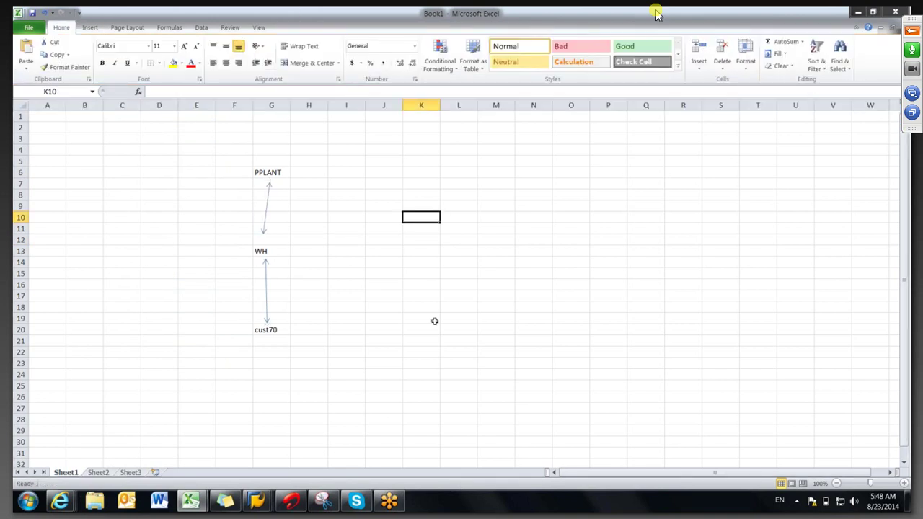
- Point out the cust70, WH and PPLANT locations of the diagram one after another
click(268, 330)
click(288, 362)
click(299, 332)
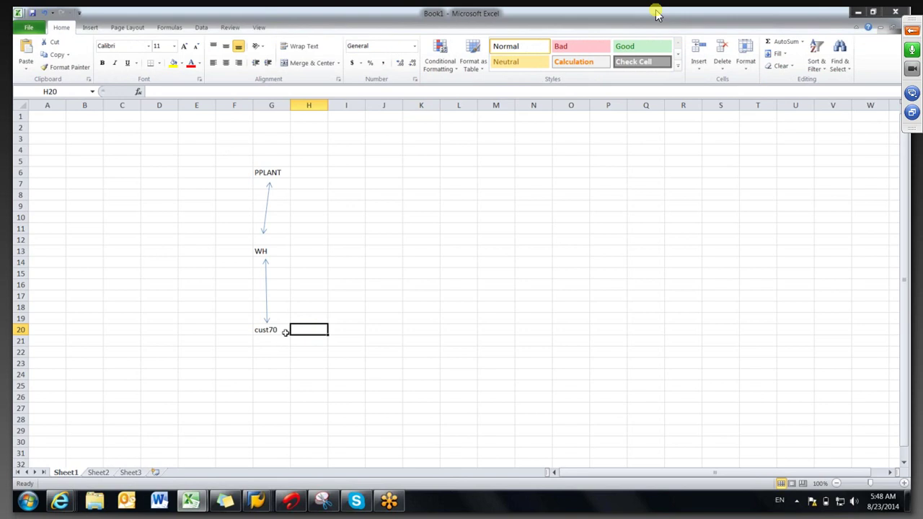
click(276, 249)
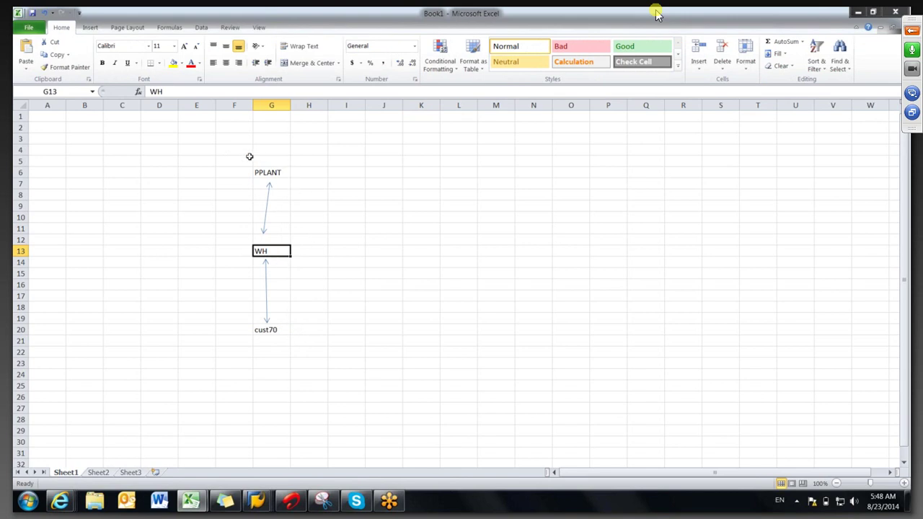
click(311, 172)
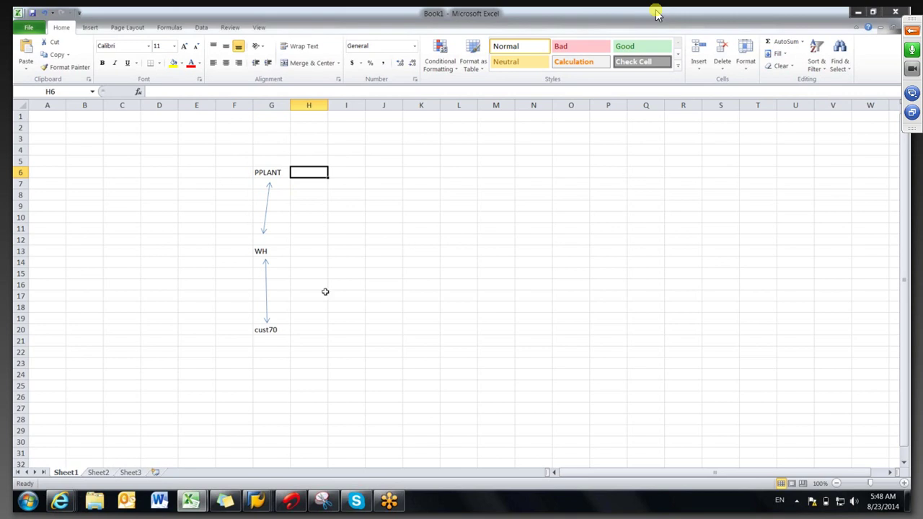
click(387, 243)
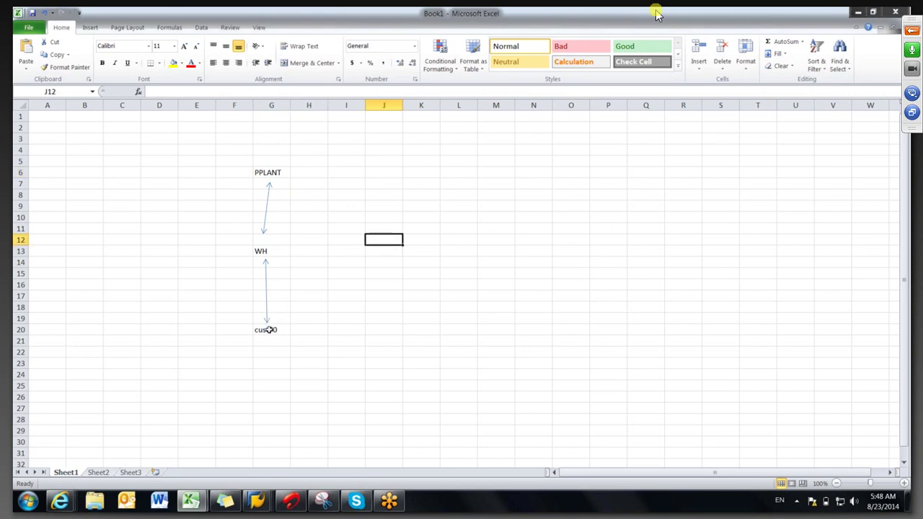
- Trace the network from cust70 through WH to PPLANT, highlighting H6:K6 beside the plant and the whole chain in G4:G20
click(267, 330)
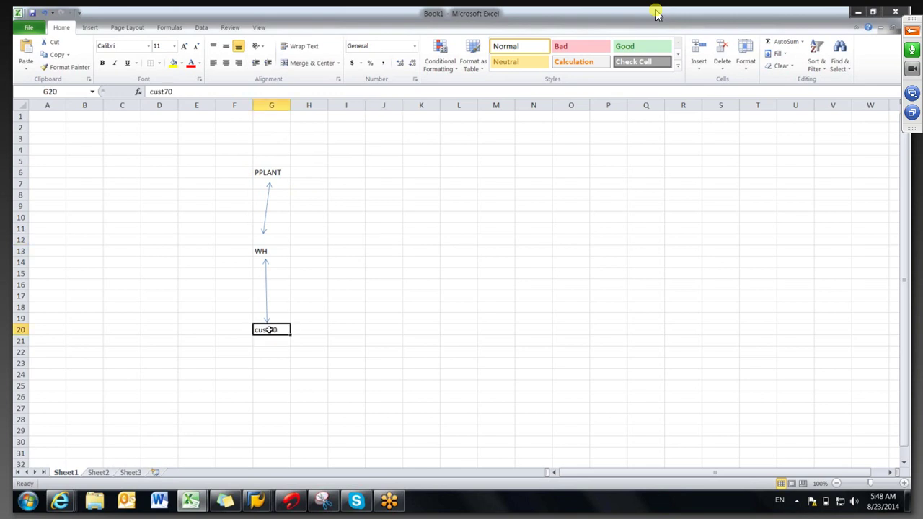
click(275, 249)
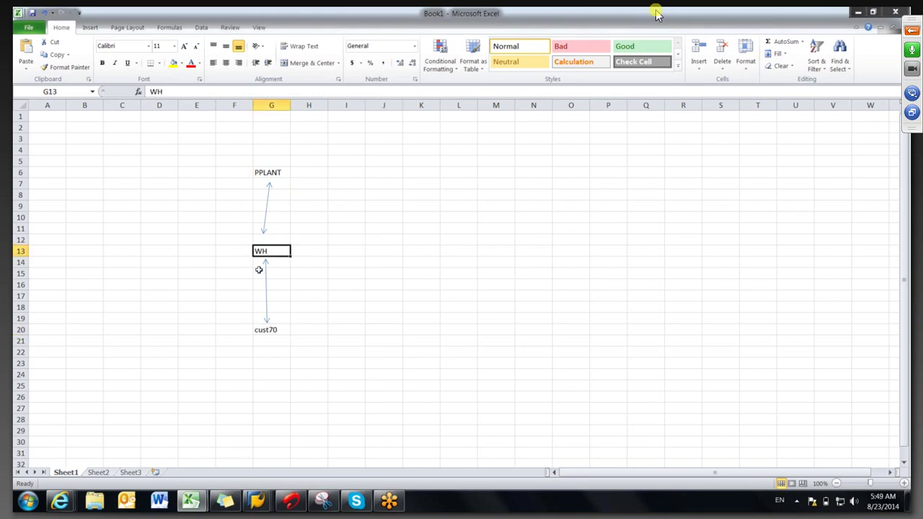
click(275, 172)
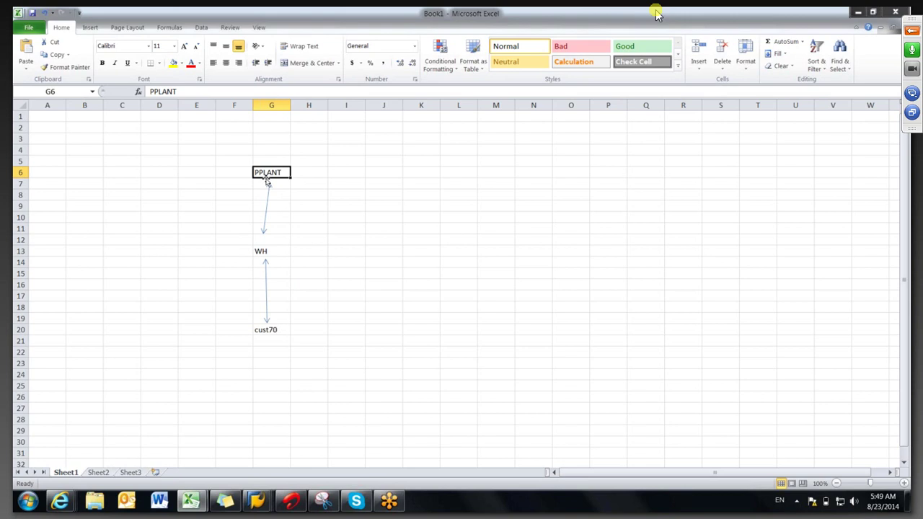
drag(318, 171, 402, 171)
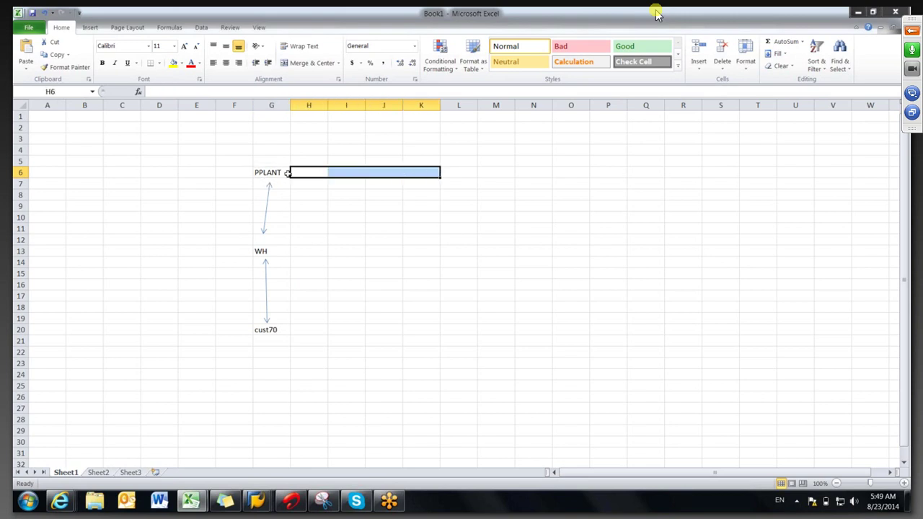
drag(266, 152, 268, 330)
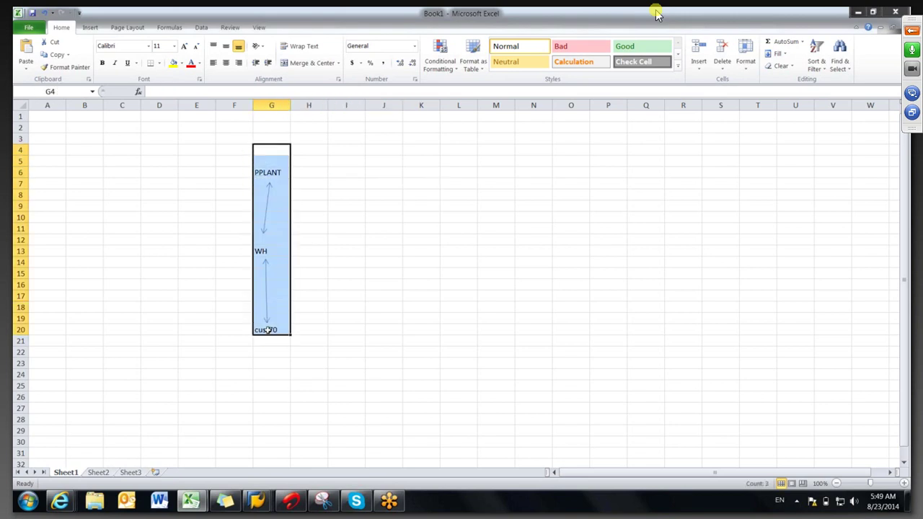
click(375, 278)
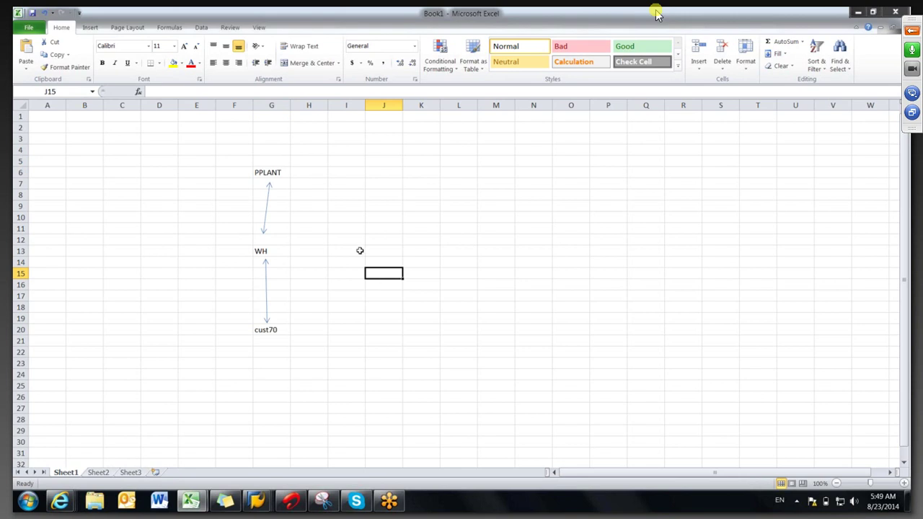
click(359, 329)
click(284, 331)
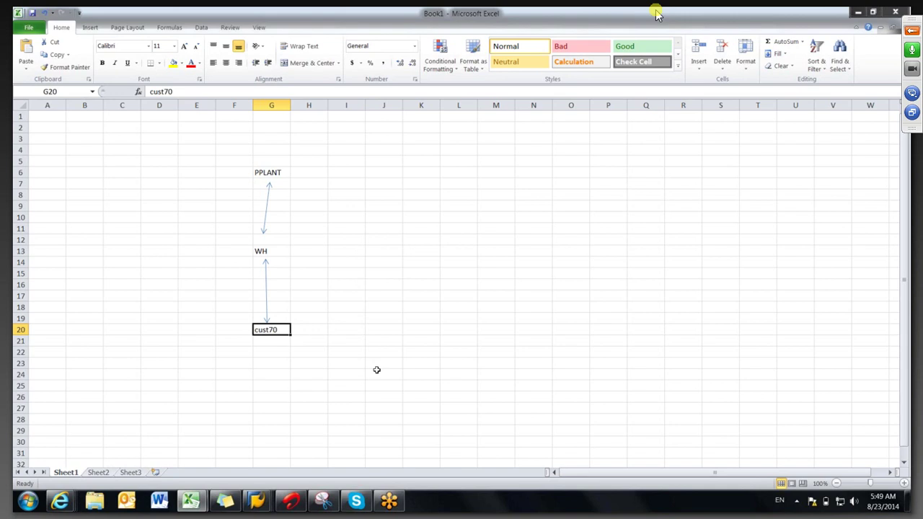
click(423, 360)
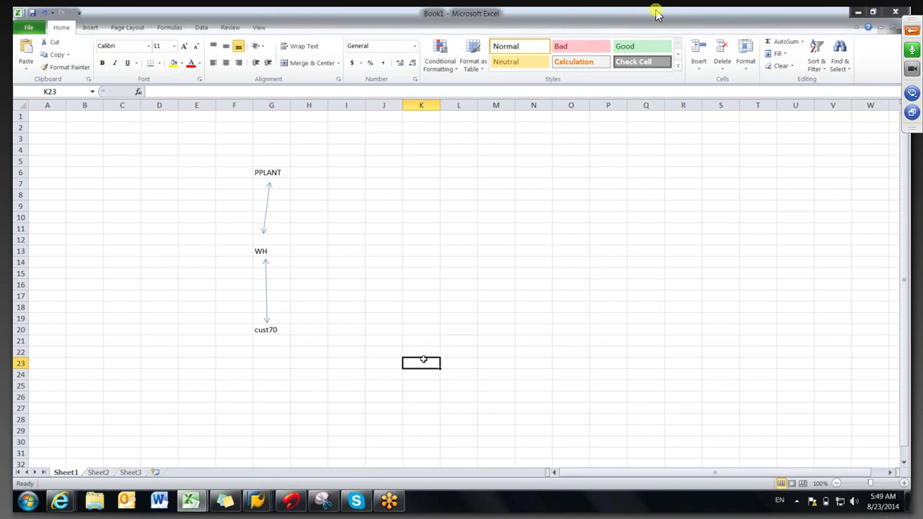
click(435, 259)
click(467, 236)
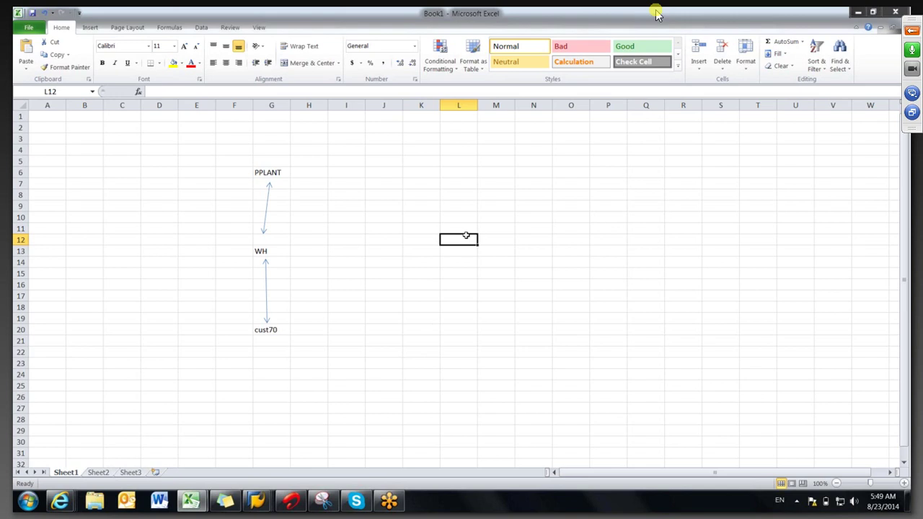
click(468, 249)
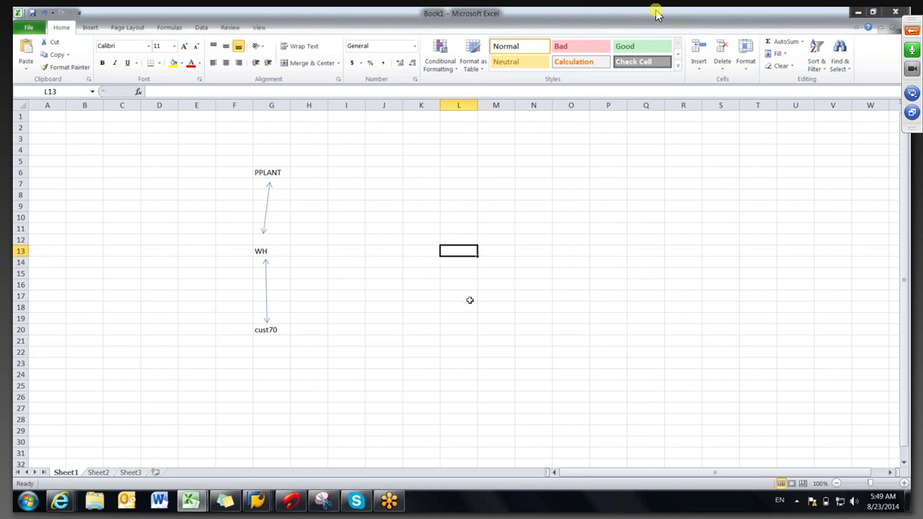
- Review the WH and PPLANT levels of the network again
click(278, 254)
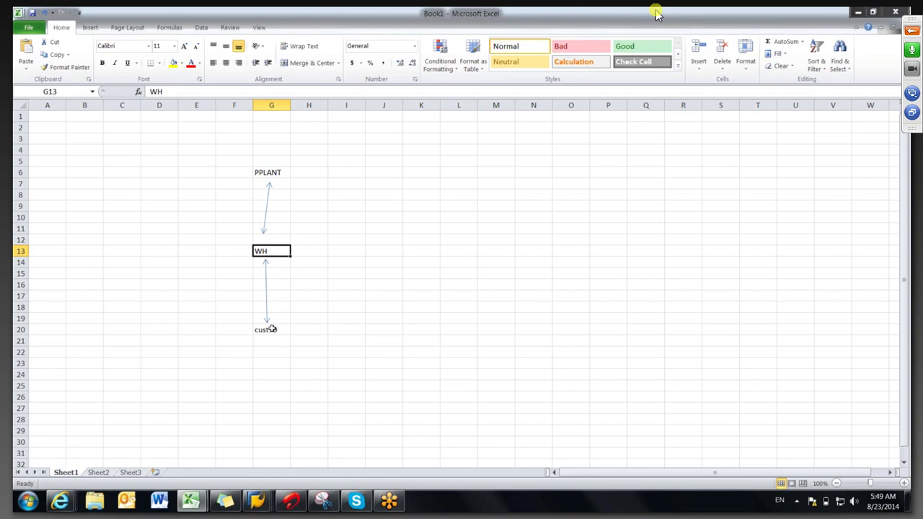
click(281, 172)
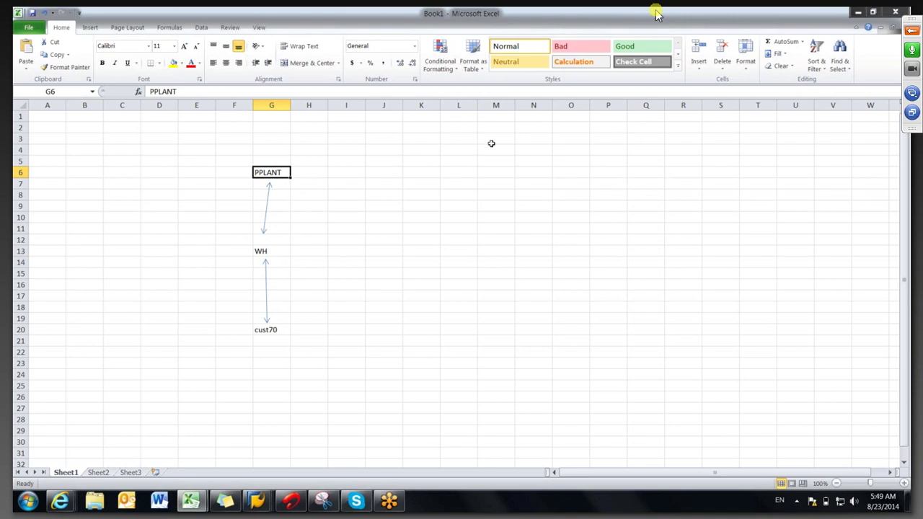
drag(491, 144, 447, 148)
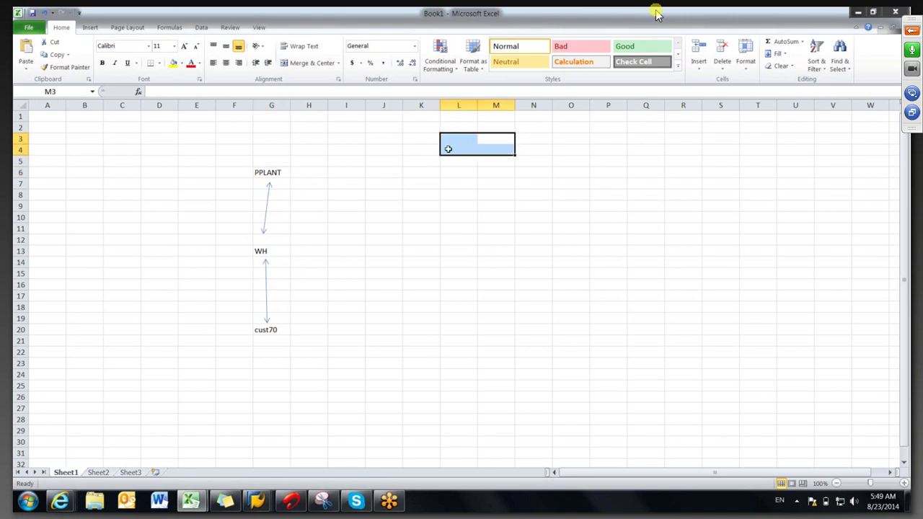
click(281, 171)
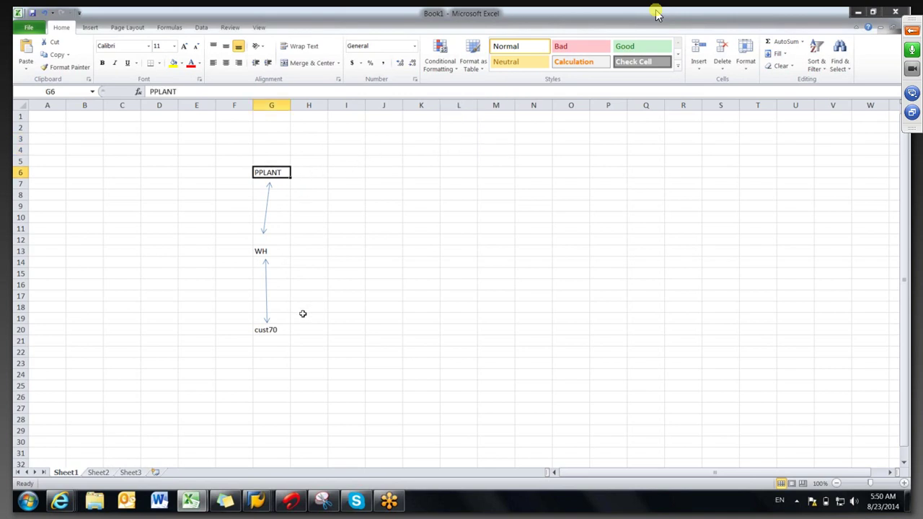
- Enter product 2320 in G22, below cust70
click(275, 347)
click(276, 354)
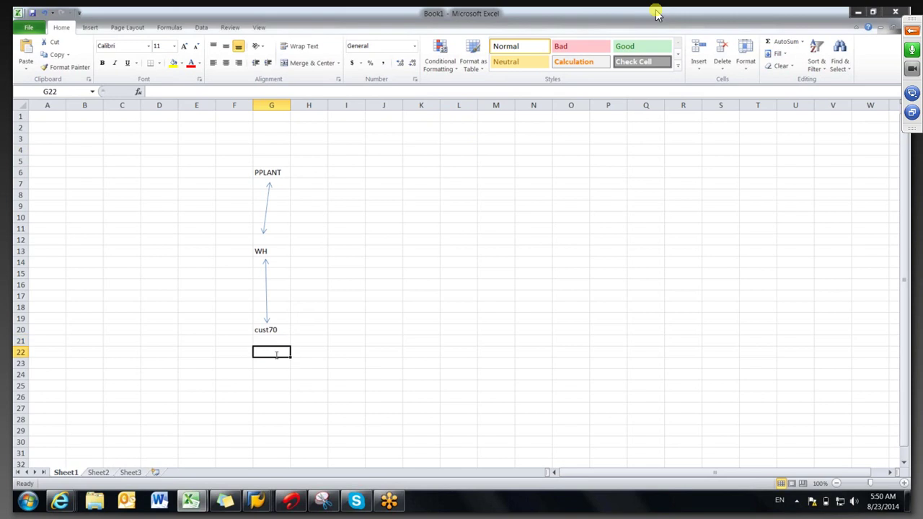
text(2320)
click(296, 370)
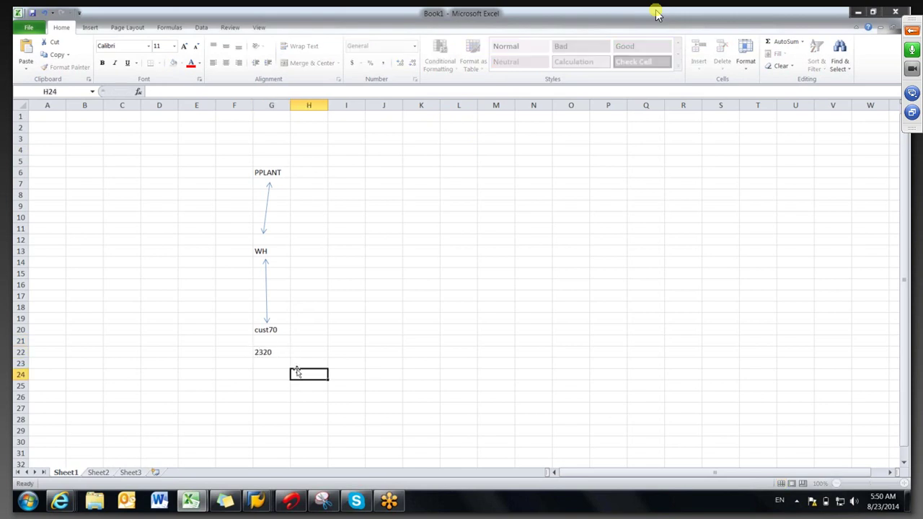
- Highlight H6:O6 beside PPLANT and enter product 2320 in G5 above the plant
click(280, 256)
click(302, 171)
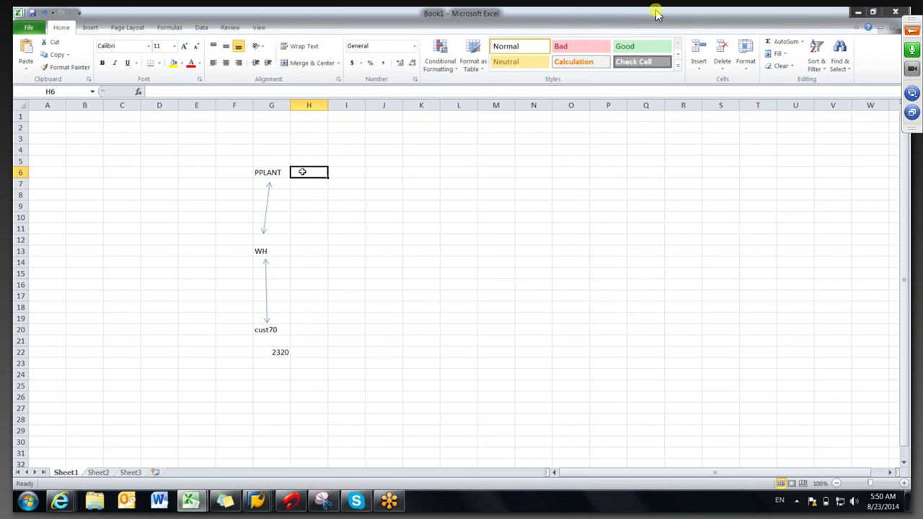
drag(326, 173, 571, 173)
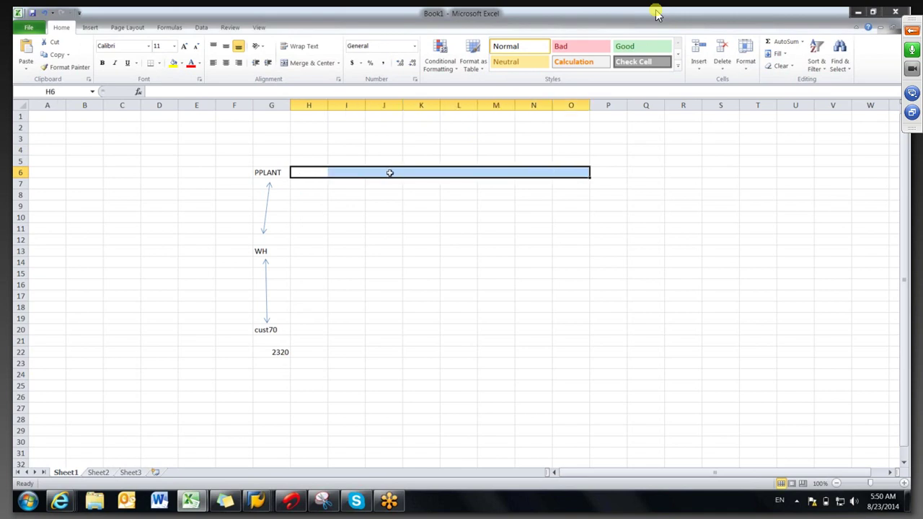
click(320, 184)
click(280, 159)
text(2320)
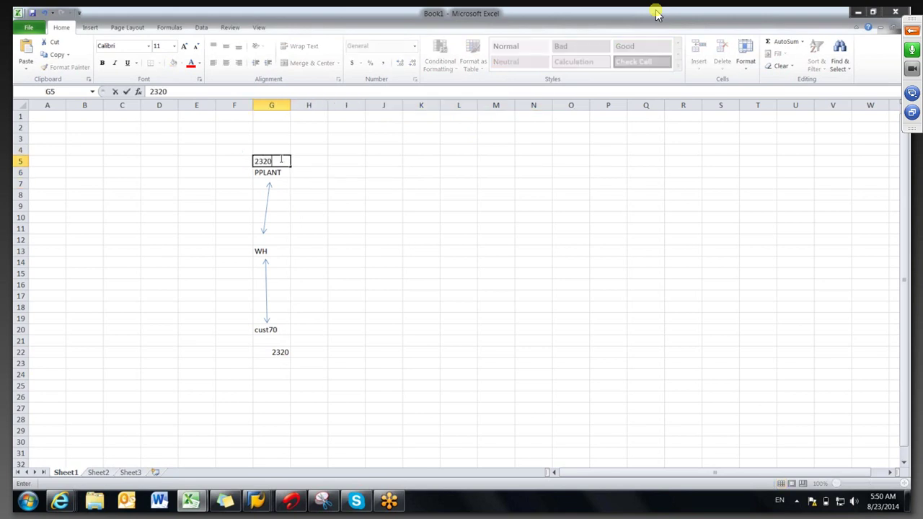
click(316, 180)
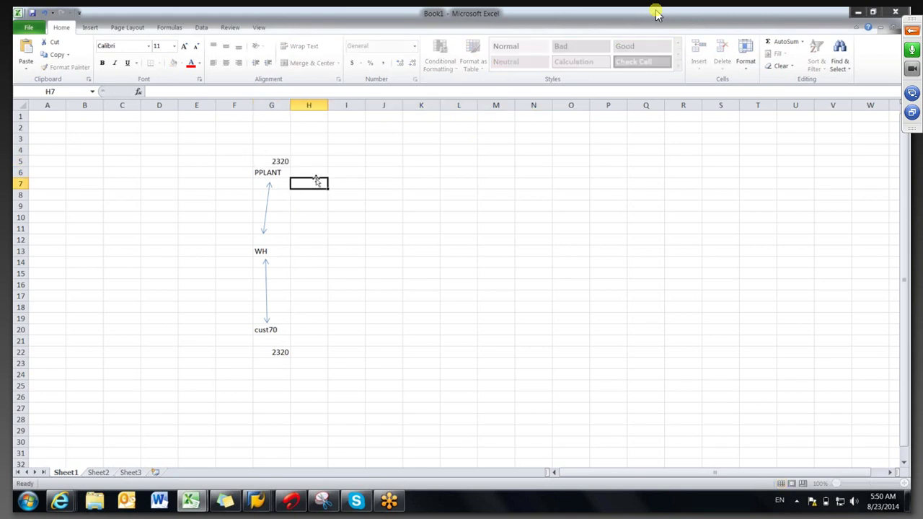
click(282, 162)
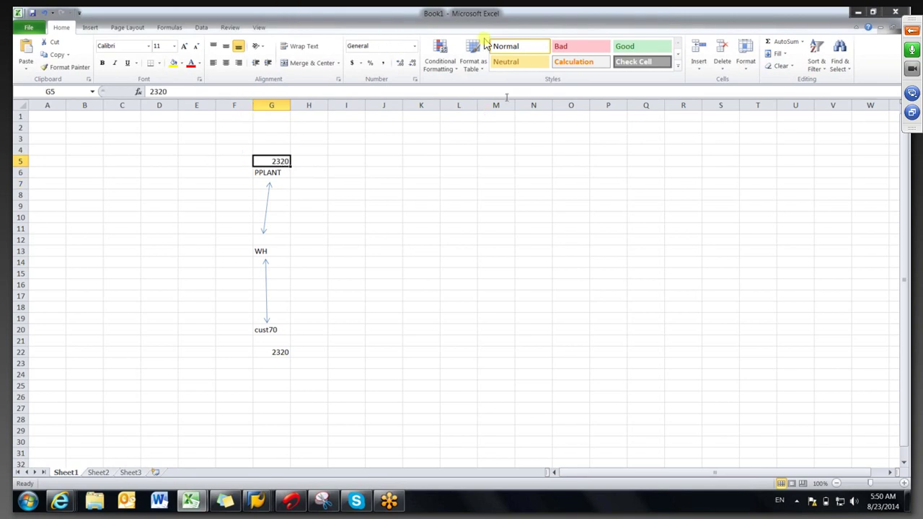
- Enter product 2320 in M5 and product 2321 in M7
click(488, 161)
text(2321)
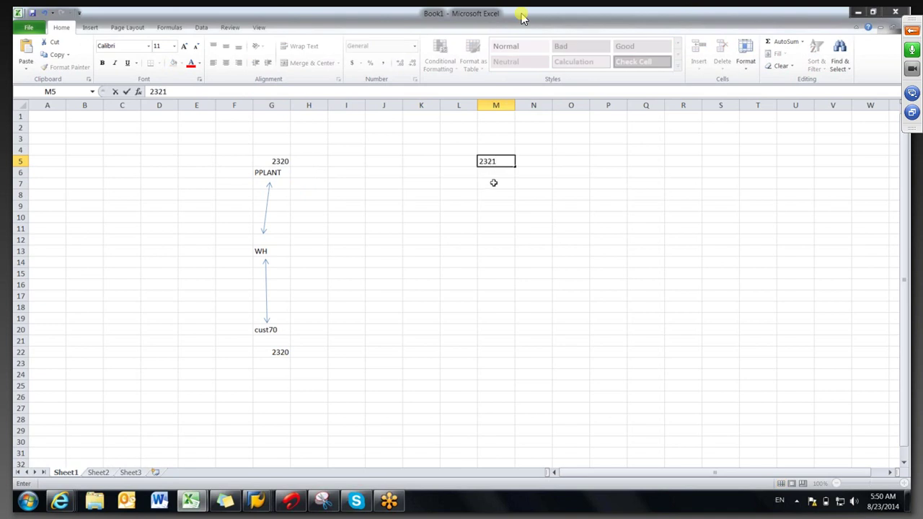
key(BackSpace)
text(0)
click(497, 187)
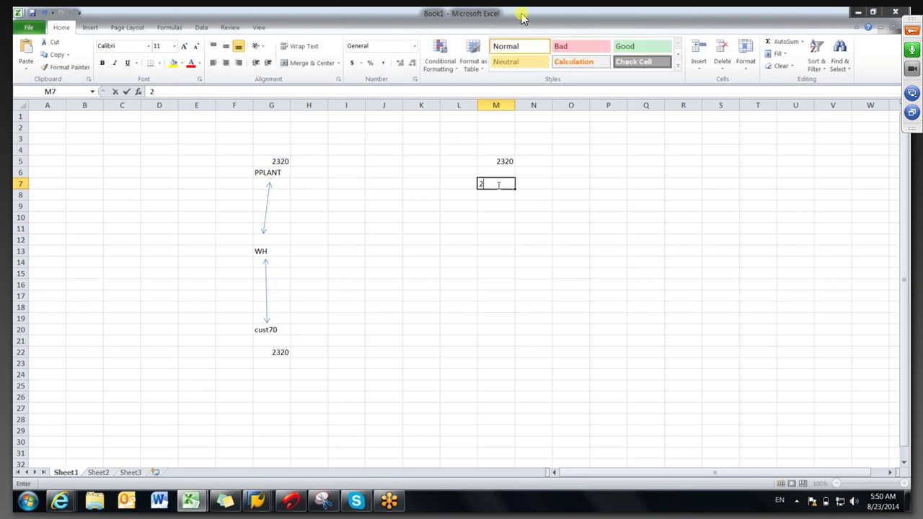
text(2321)
click(545, 185)
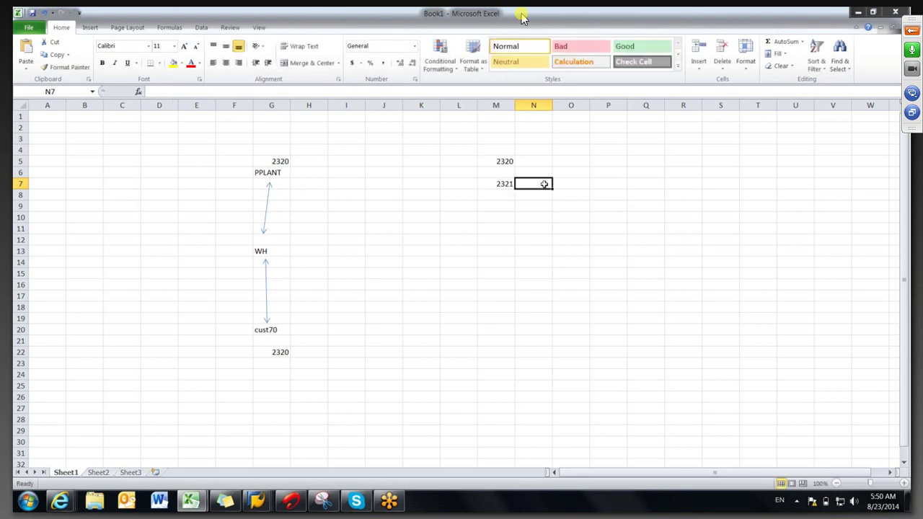
- Point out products 2320 and 2321 in M5 and M7 in turn, highlighting N7:S7 beside 2321
click(502, 166)
click(503, 184)
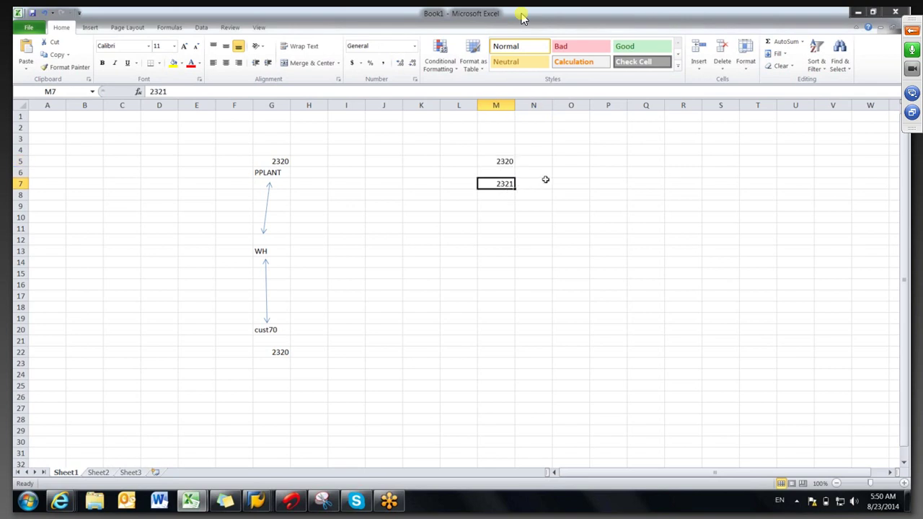
click(502, 162)
click(510, 186)
drag(520, 184, 735, 185)
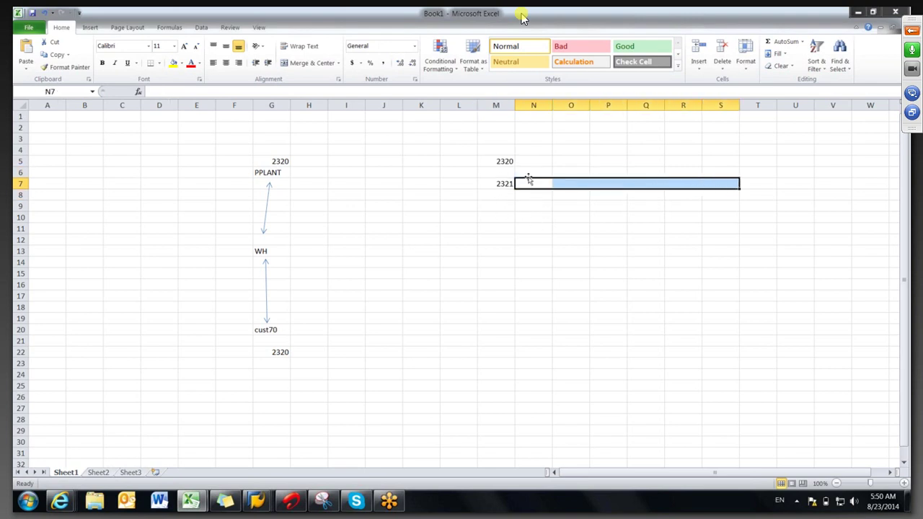
click(505, 184)
click(538, 196)
click(541, 217)
click(504, 185)
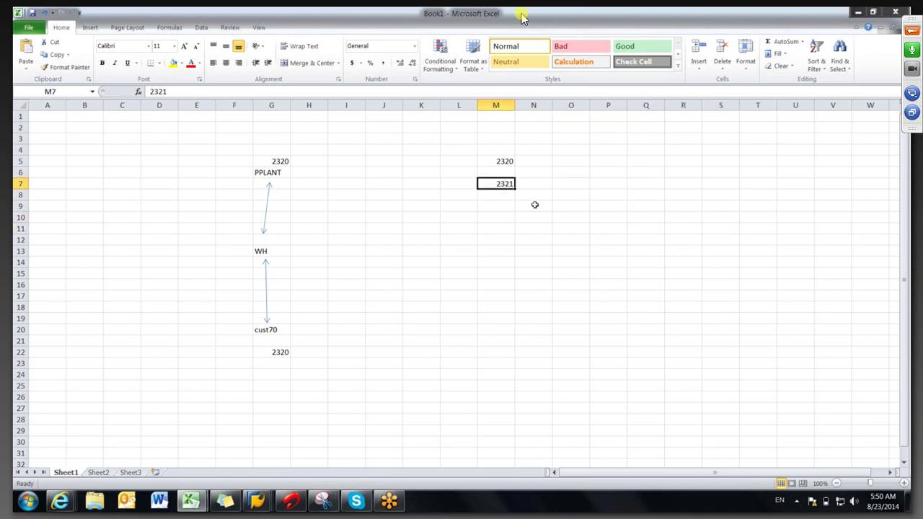
- Point out the empty area below product 2321, highlighting M10:P10
click(534, 204)
click(605, 191)
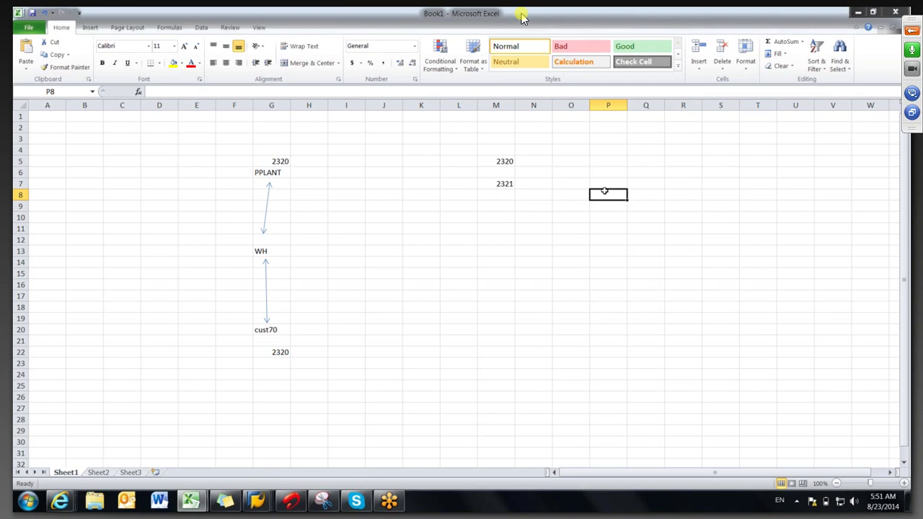
click(547, 226)
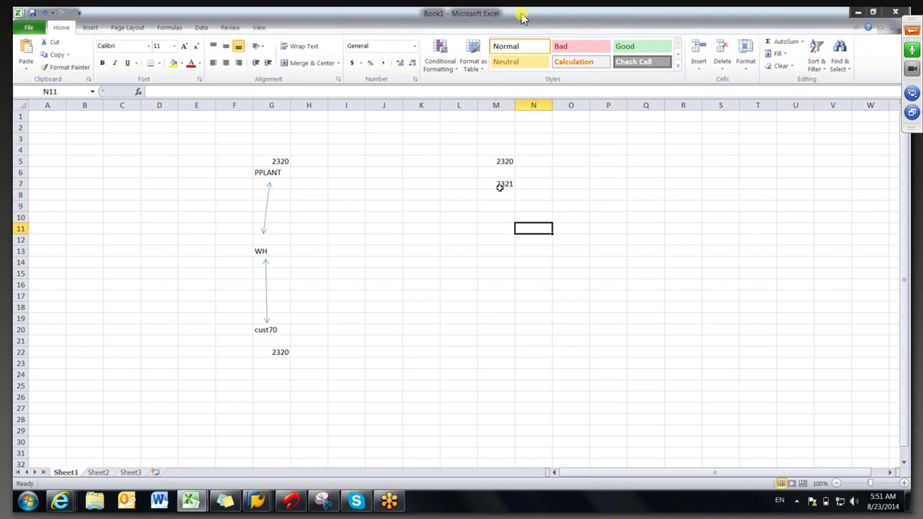
drag(501, 214, 591, 217)
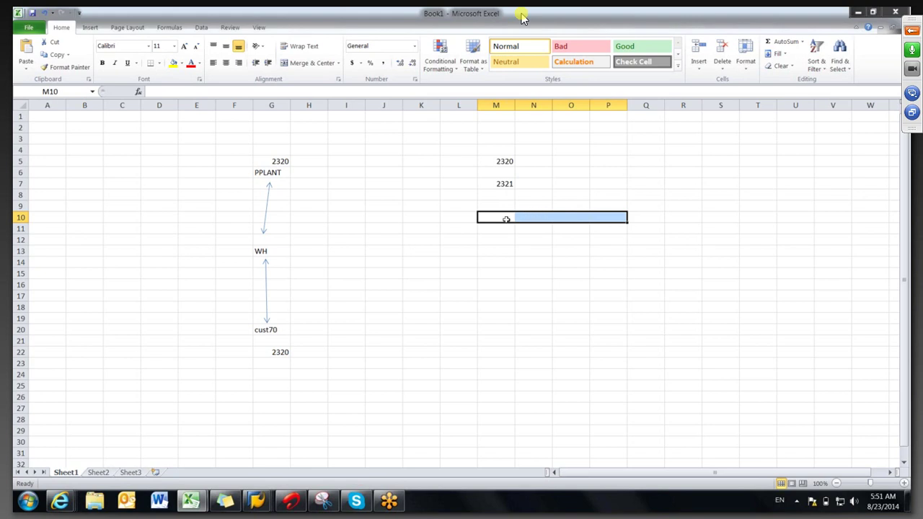
click(507, 219)
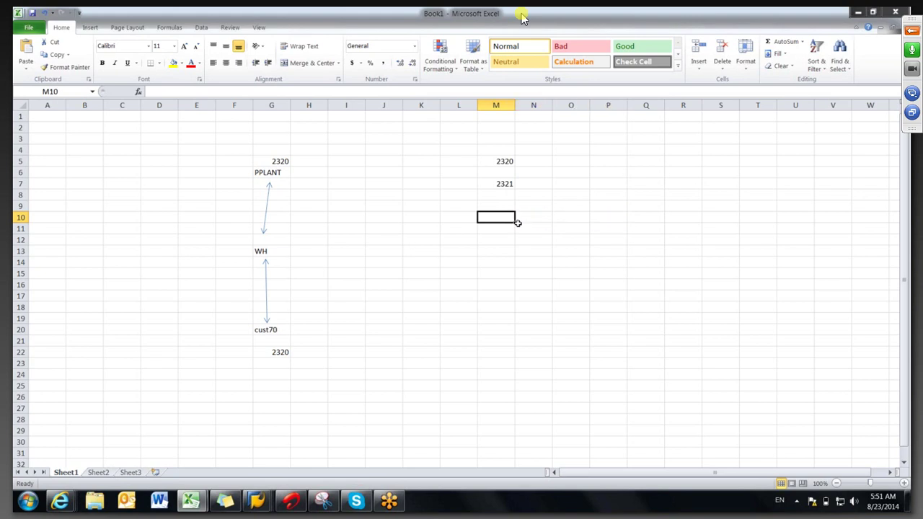
click(551, 240)
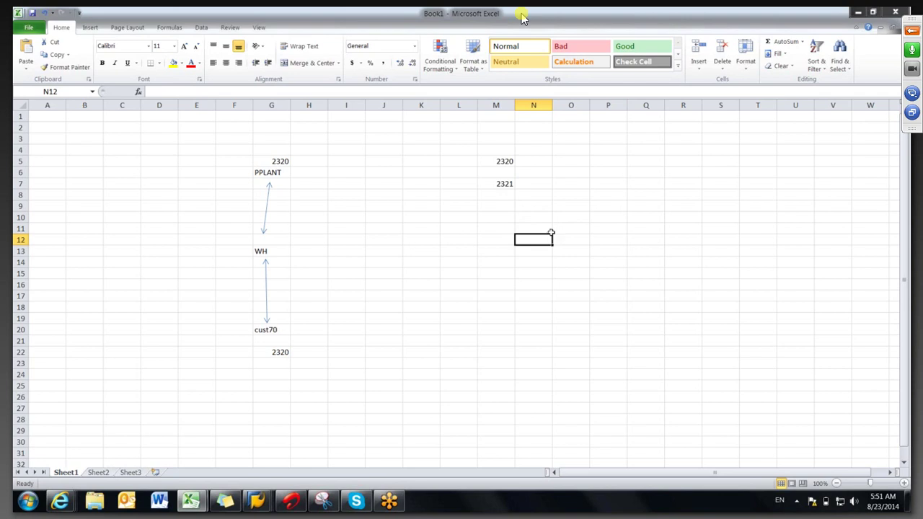
- Highlight the 2320 network chain in G5:G22, then compare it with products 2321 and 2320, highlighting N7:R7
drag(281, 158, 287, 360)
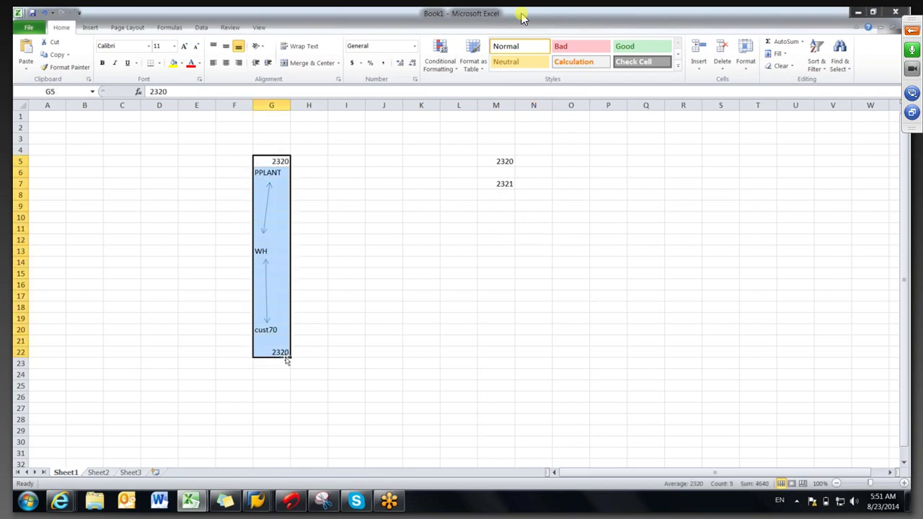
click(384, 329)
click(498, 182)
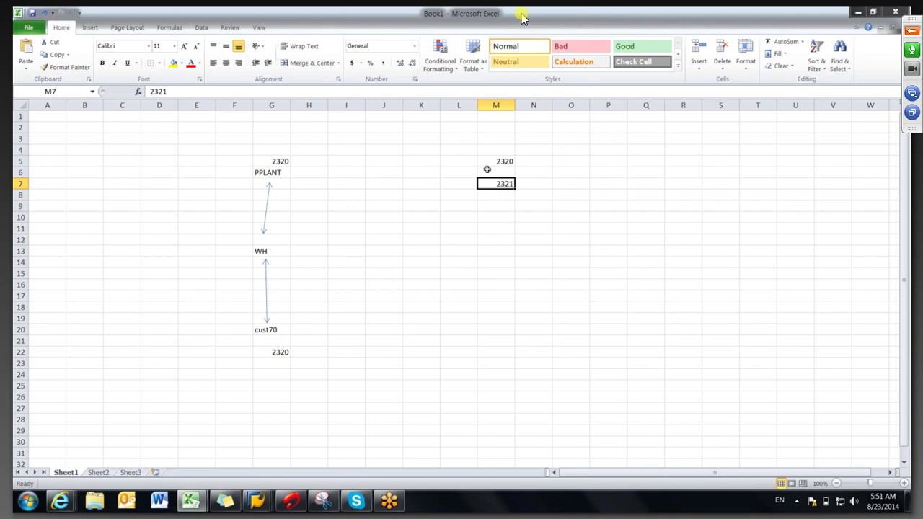
drag(531, 184, 686, 186)
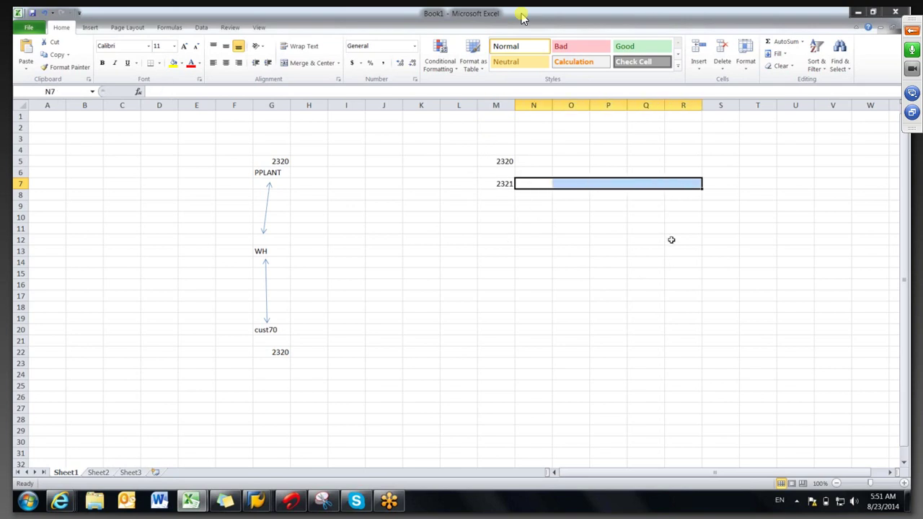
click(500, 186)
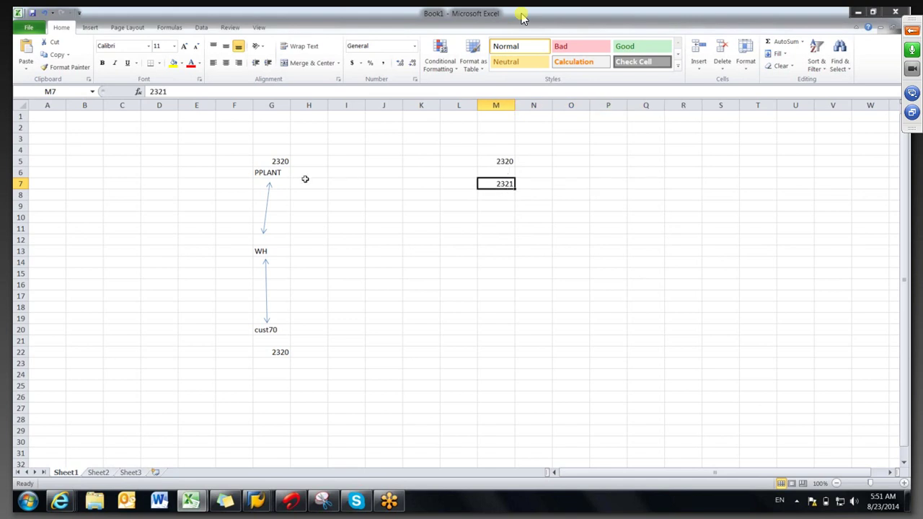
click(509, 164)
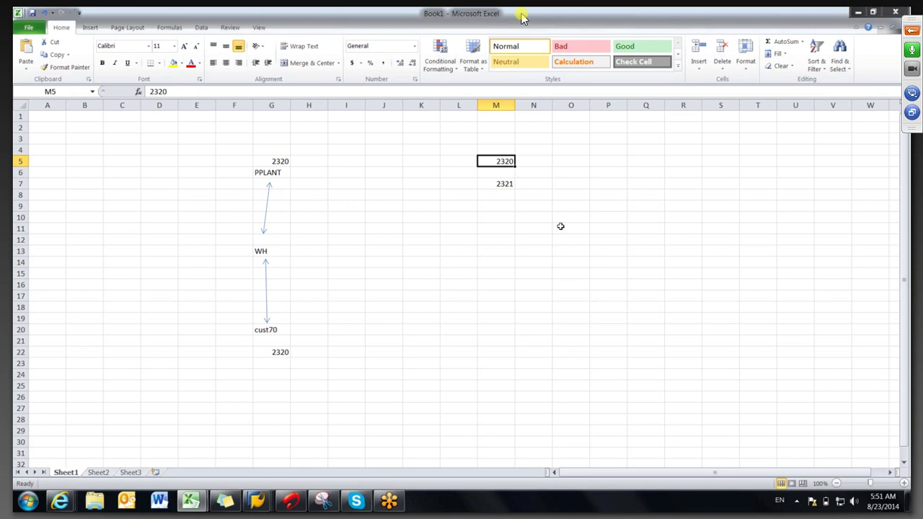
- Switch to SAP and view the Supply Network Planning run, followed by the SNP interactive planning book
click(257, 502)
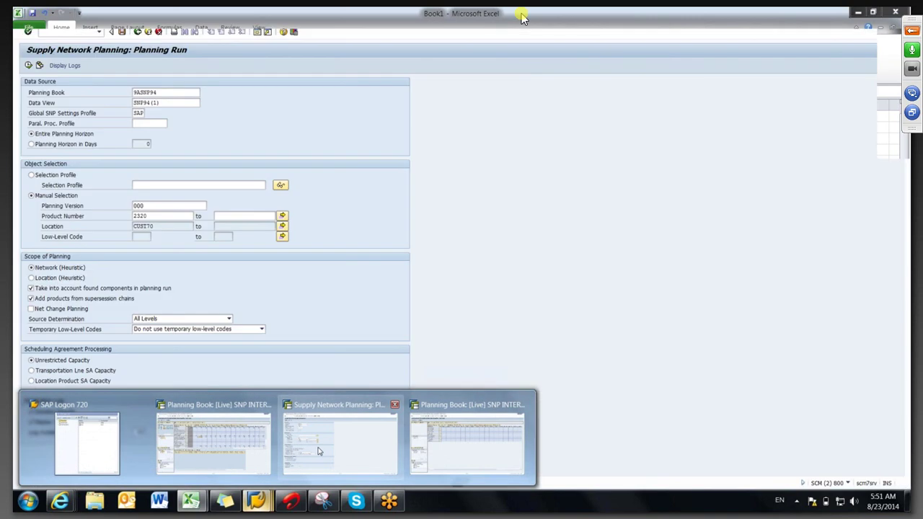
click(319, 450)
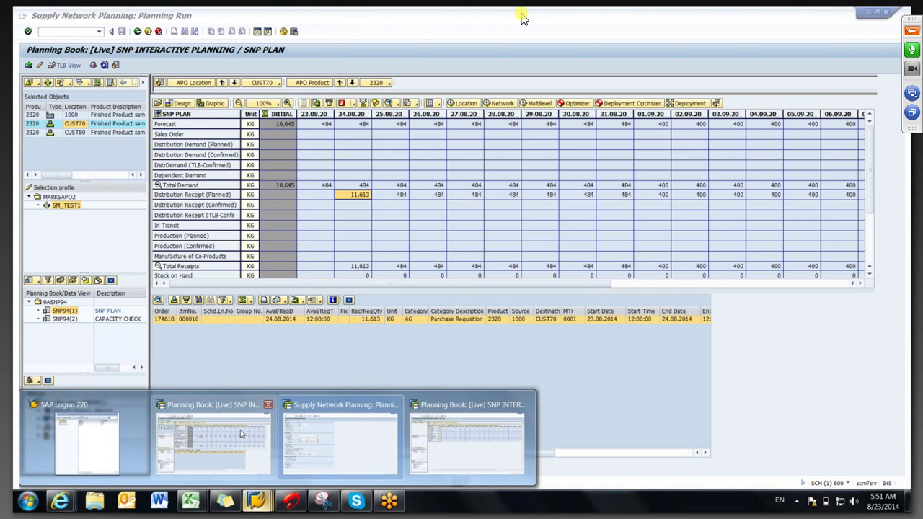
click(242, 433)
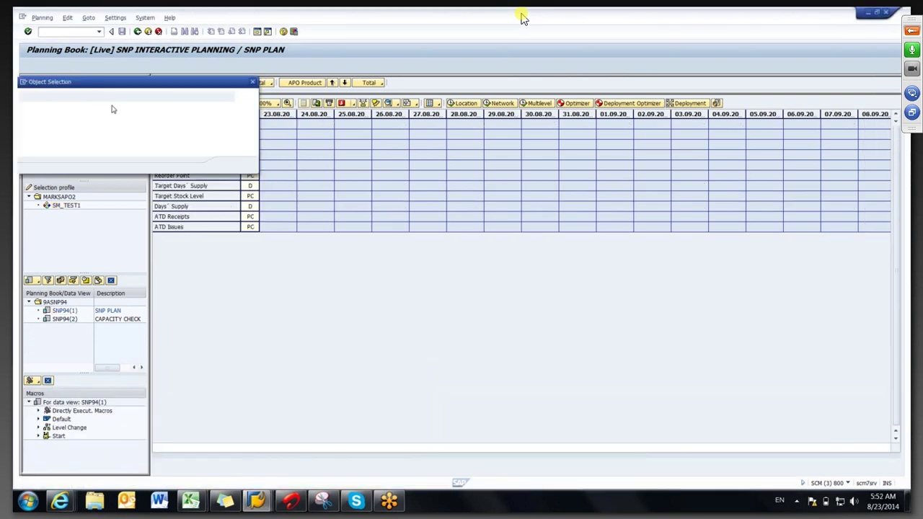
- Select APO Location Product objects in the planning book with APO Location 1000 and APO Product 2320
click(154, 160)
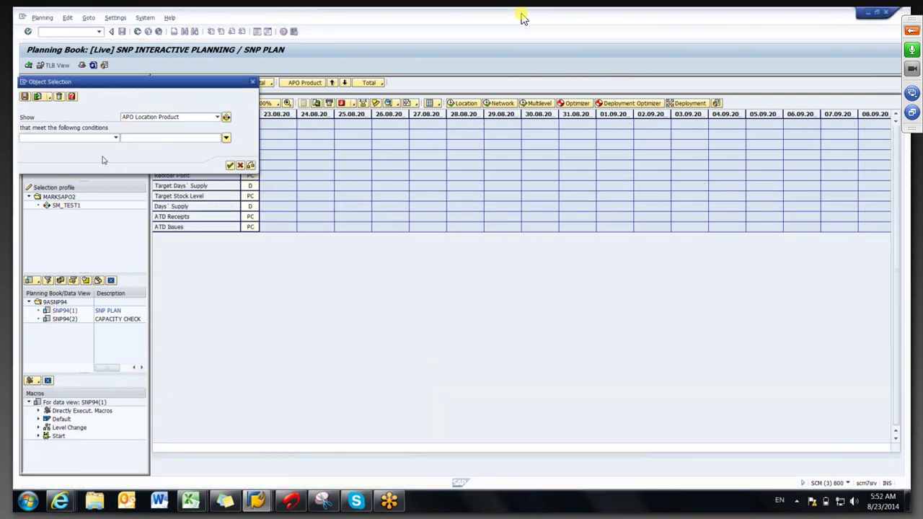
click(79, 148)
click(65, 158)
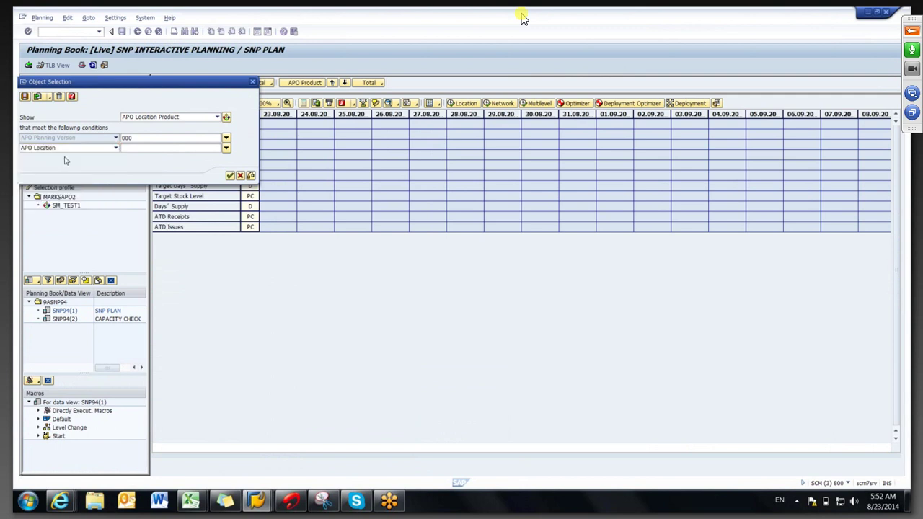
click(154, 147)
text(1000)
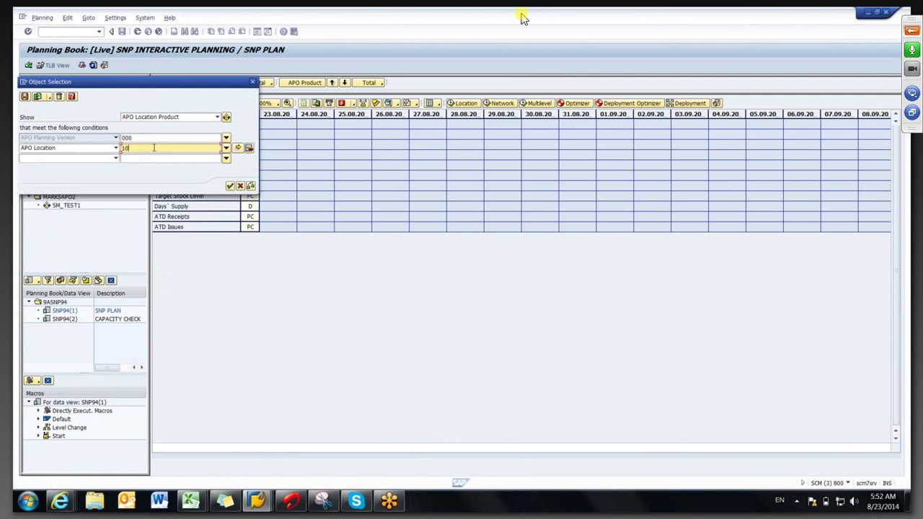
click(116, 158)
click(52, 197)
click(141, 160)
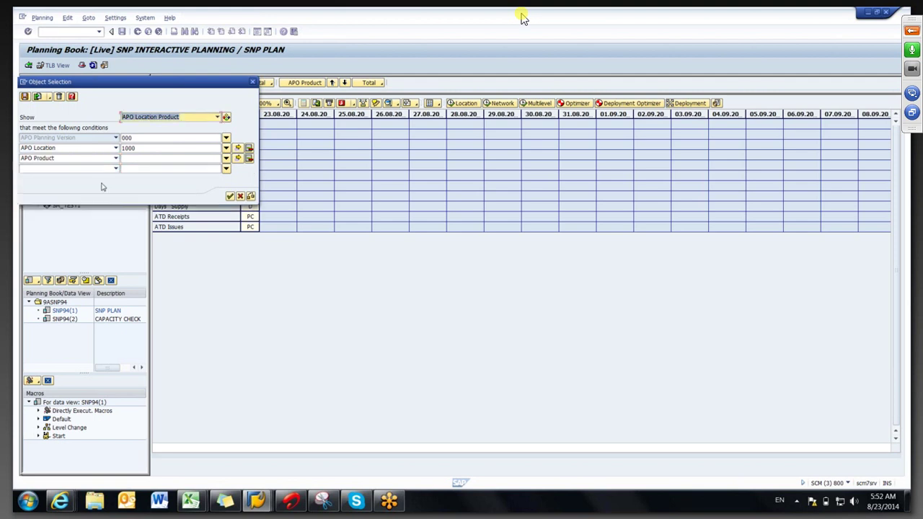
text(2320)
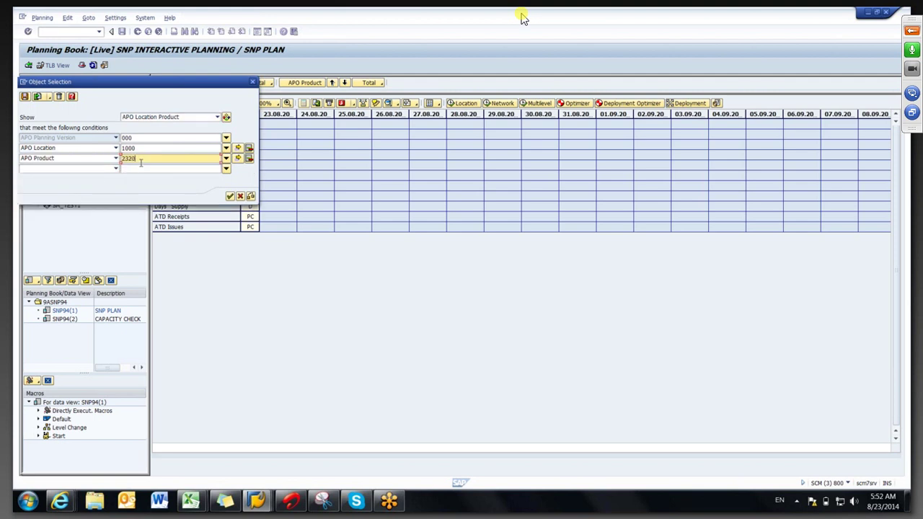
click(229, 197)
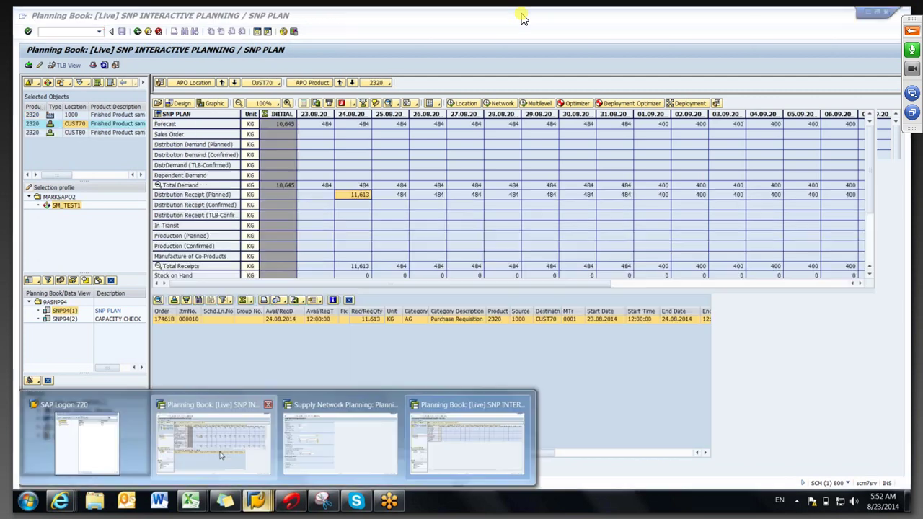
- Exit the CUST70 planning book and the Supply Network Planning run, returning both sessions to SAP Easy Access
click(344, 247)
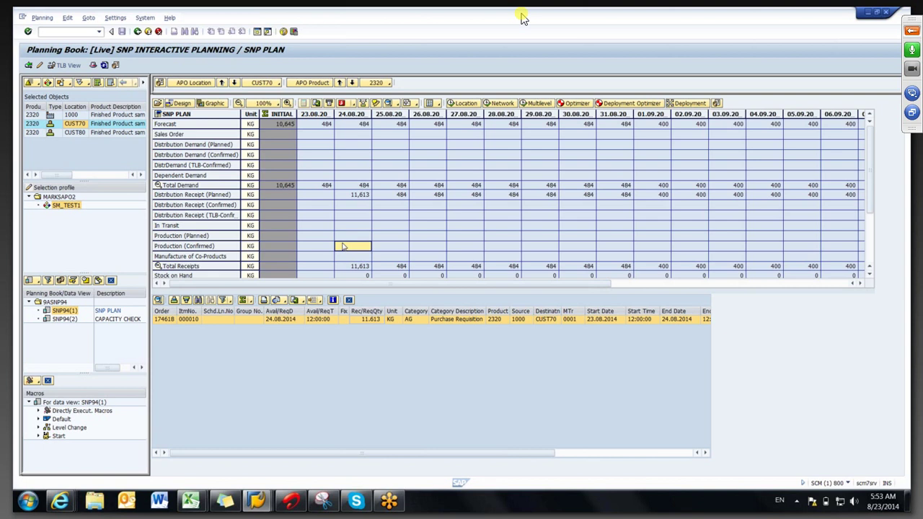
click(137, 31)
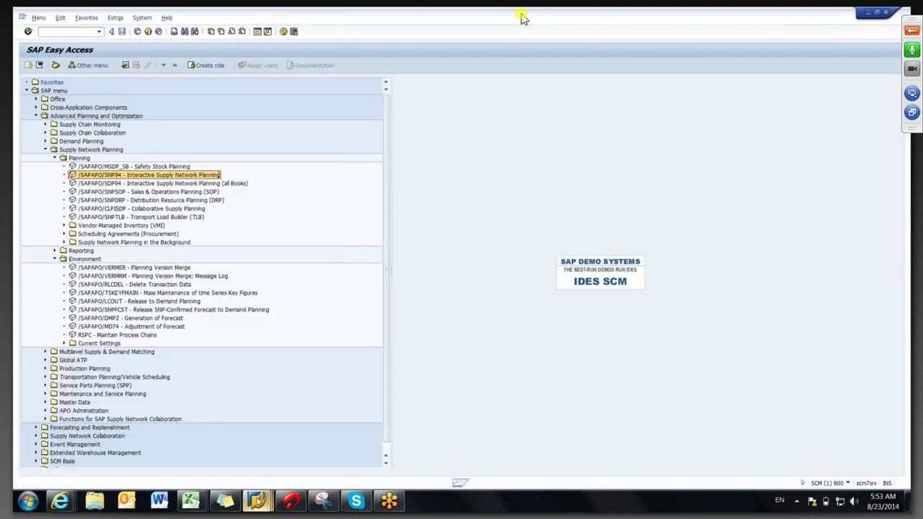
click(256, 501)
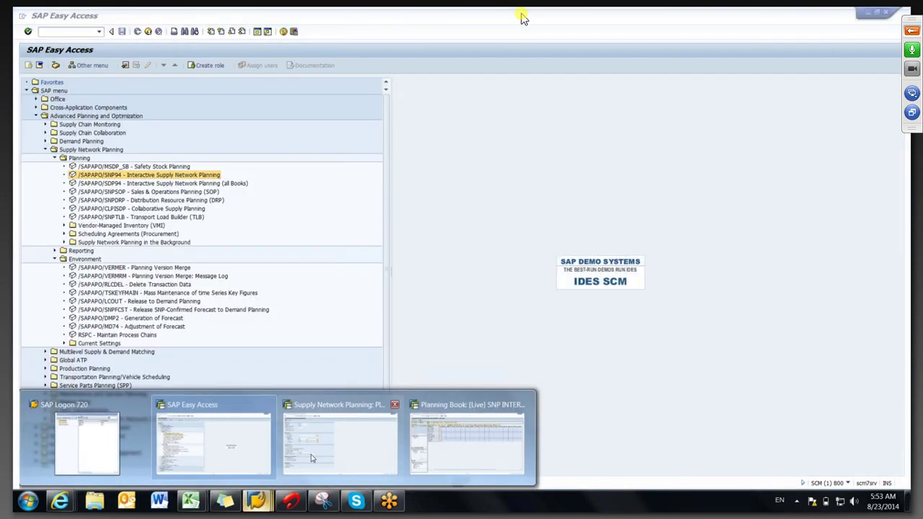
click(312, 458)
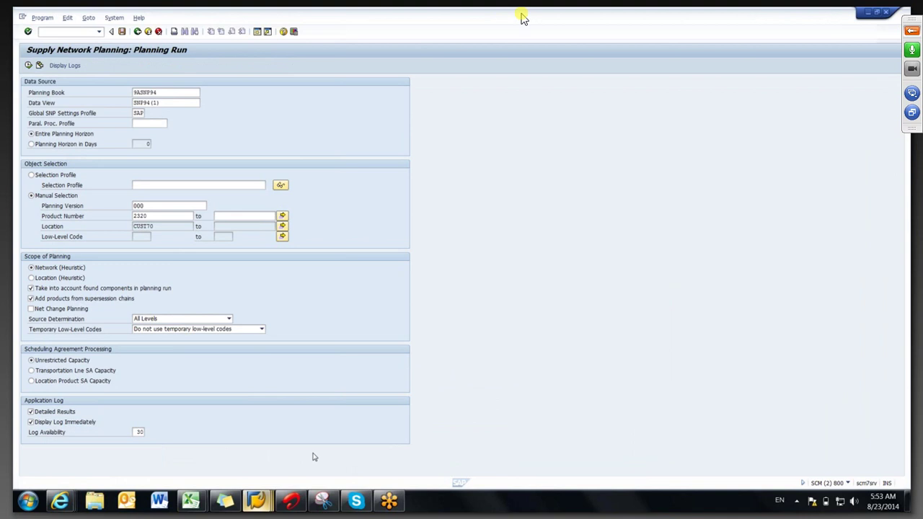
click(138, 32)
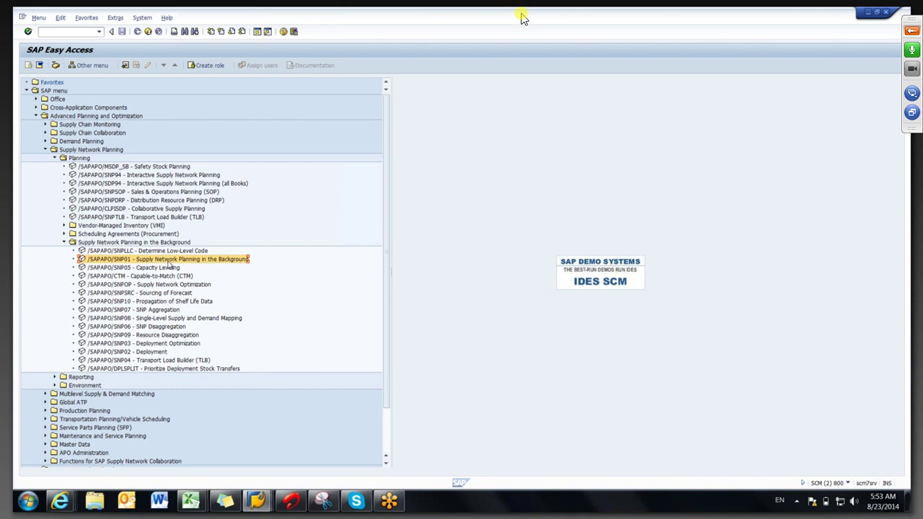
- Open Supply Network Planning in the Background and set up a Location (Heuristic) run for product number 2320
double_click(171, 263)
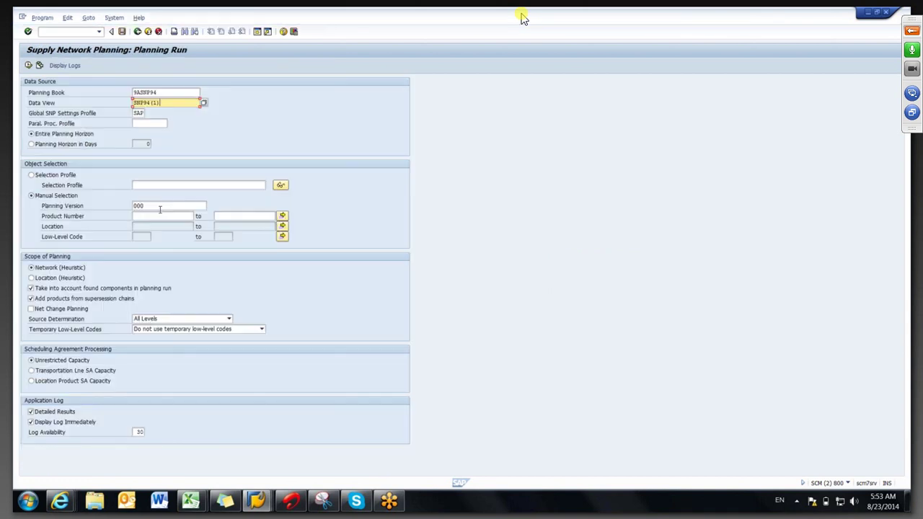
click(47, 279)
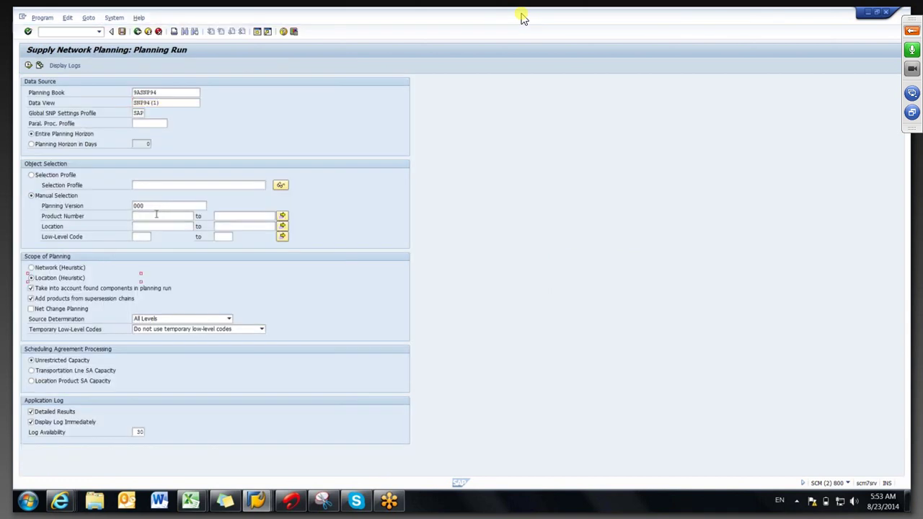
click(154, 215)
text(2)
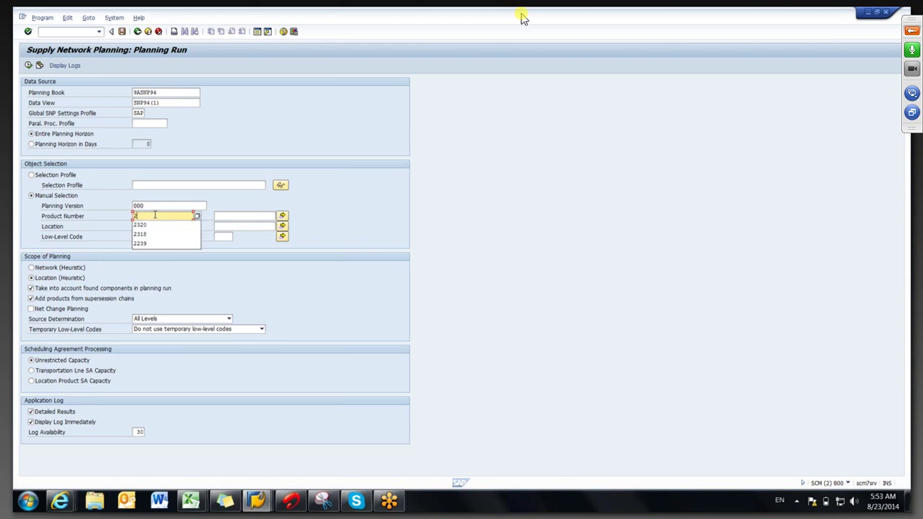
text(320)
click(152, 228)
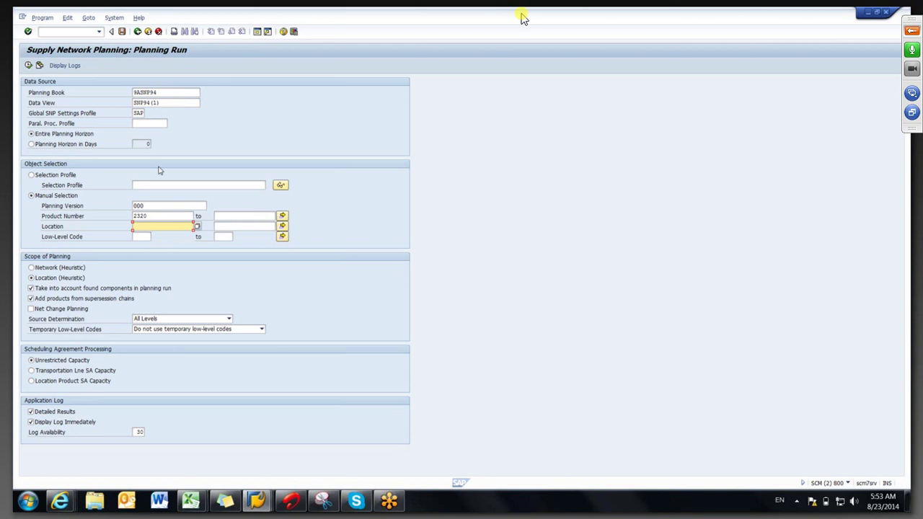
- Set the planning run's location to CUST70 and execute the location heuristic with data view SNP94(1) and settings profile SAP
click(164, 102)
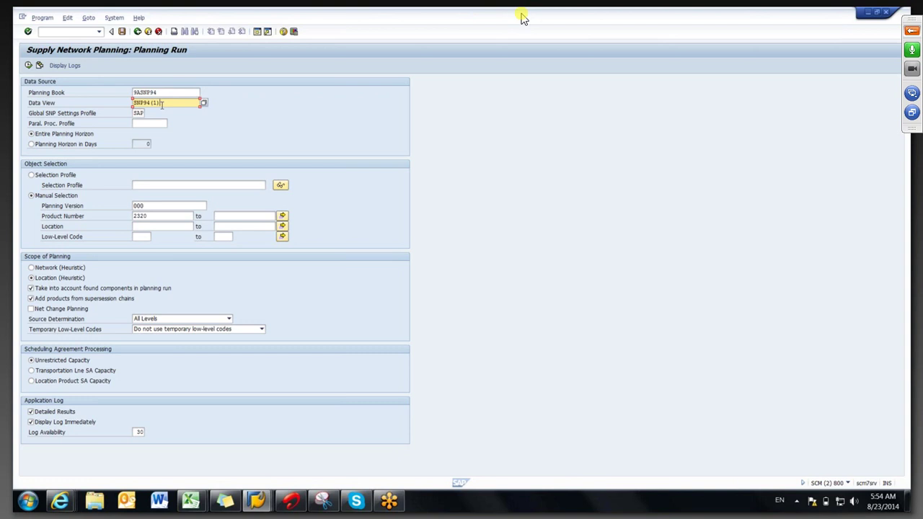
click(138, 113)
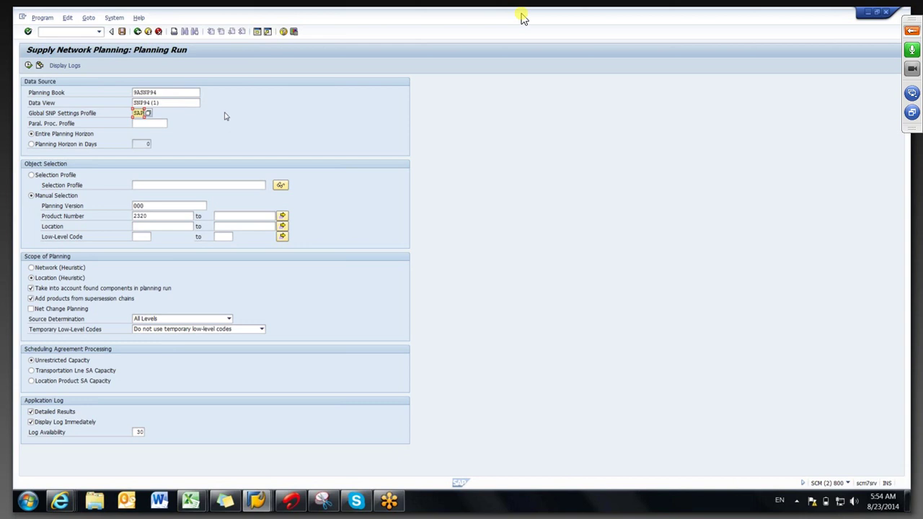
click(29, 65)
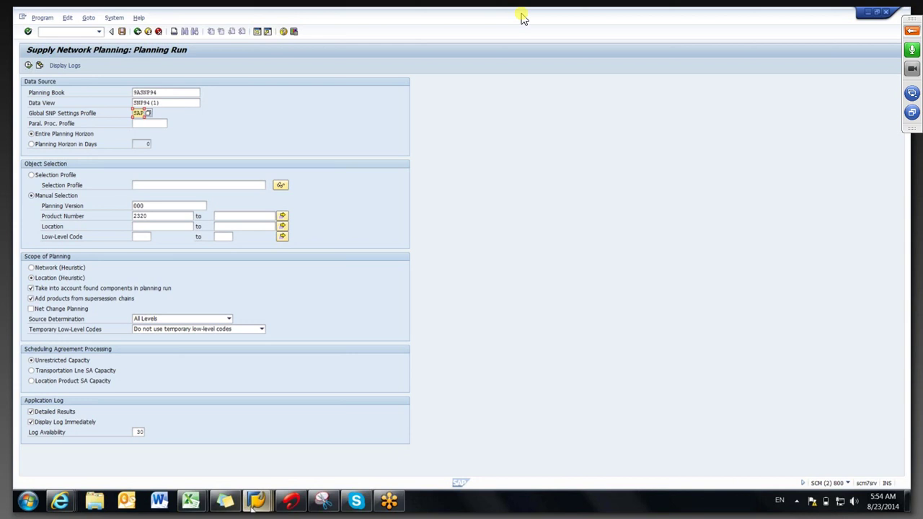
mouse_move(256, 505)
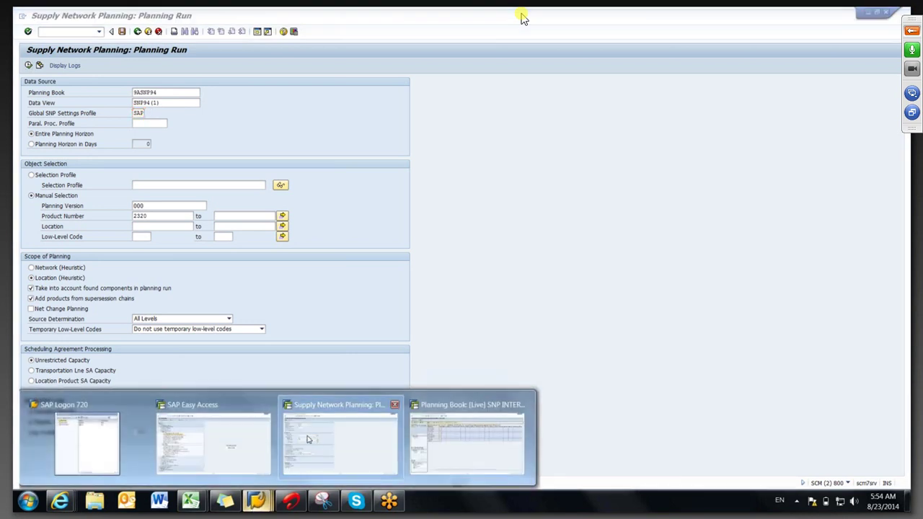
click(226, 443)
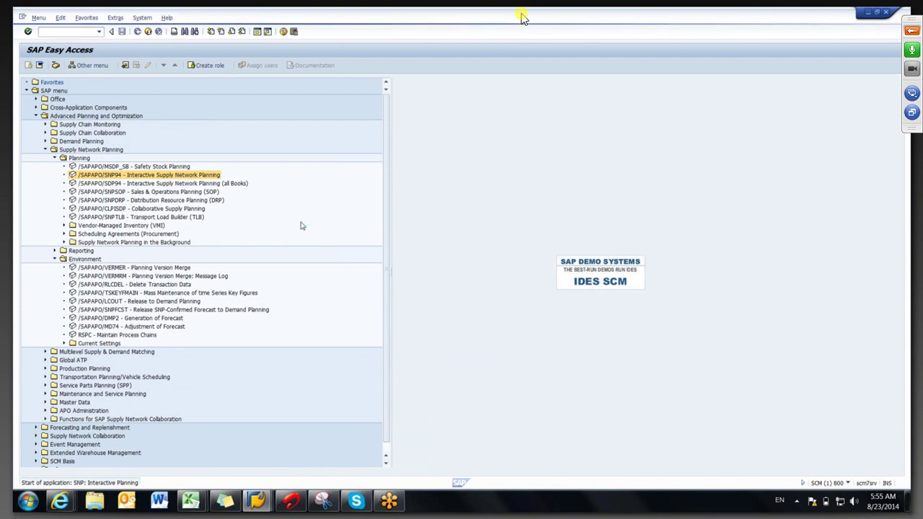
click(159, 227)
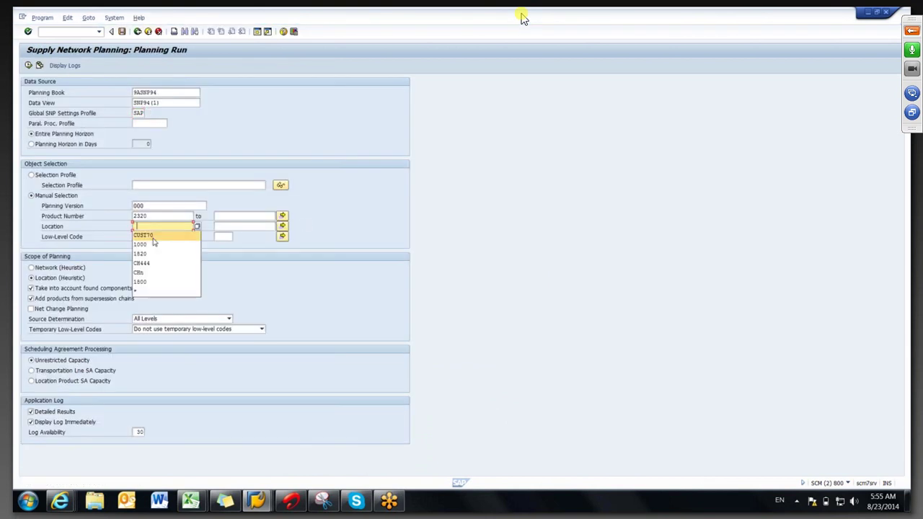
click(151, 235)
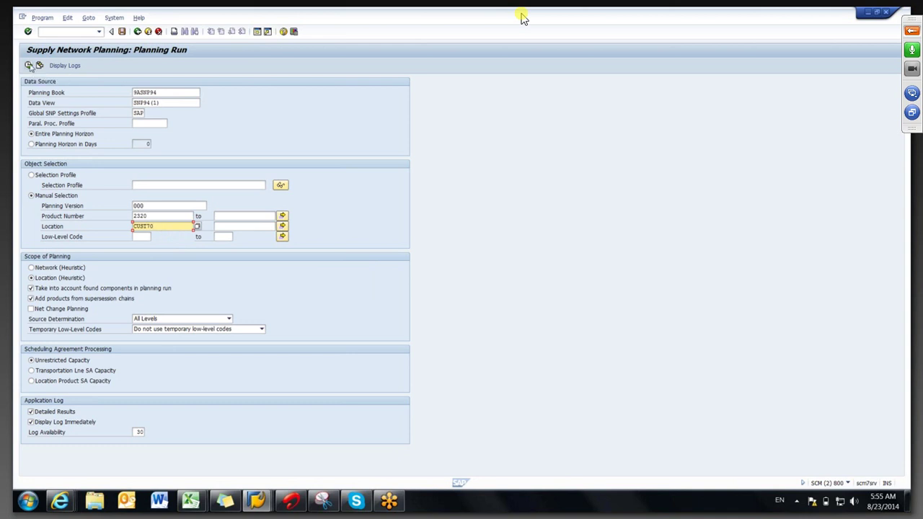
click(29, 66)
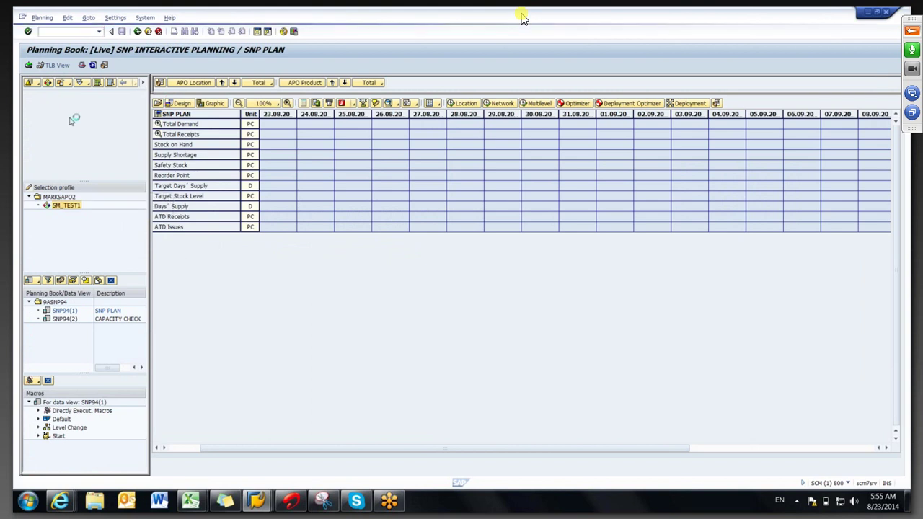
- Load product 2320 at CUST70 in the planning book, expand Total Receipts and show the order details of the 24.08 planned distribution receipt
double_click(77, 124)
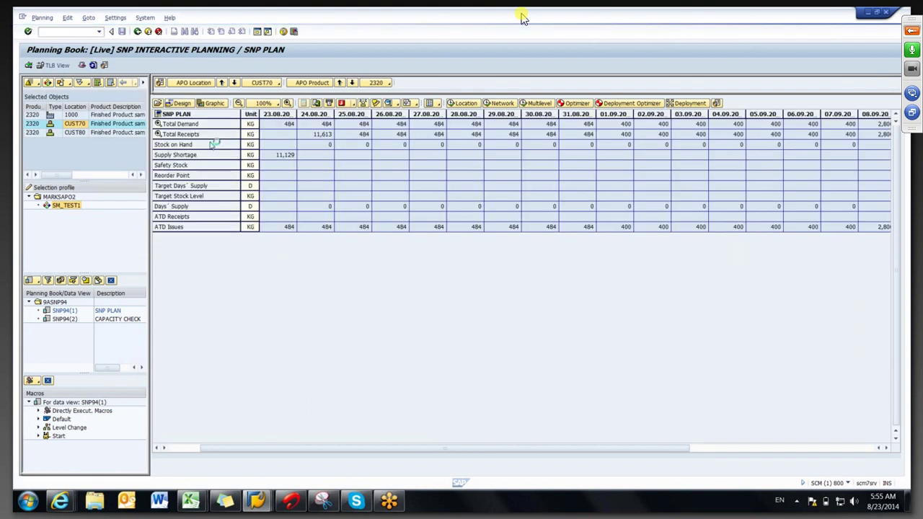
click(206, 135)
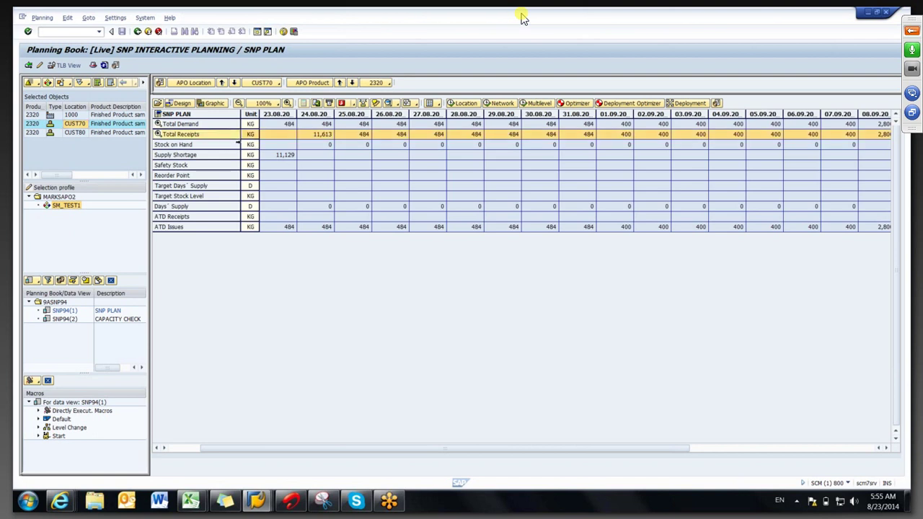
double_click(216, 135)
click(310, 135)
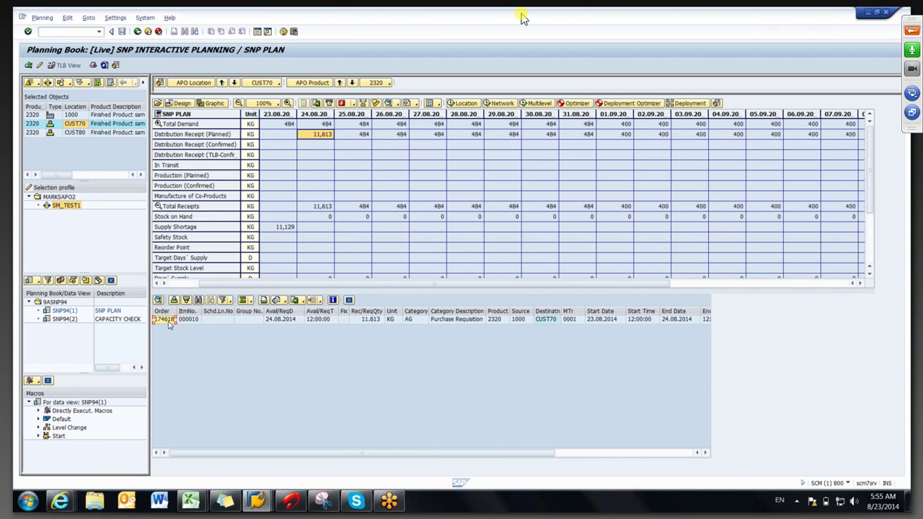
- Compare the SNP heuristic application log with the CUST70 planning book
key(alt+Tab)
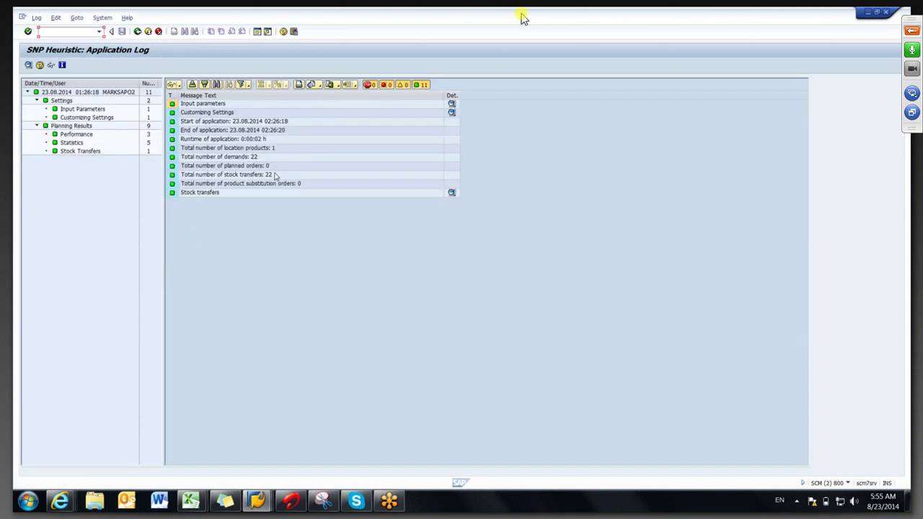
key(alt+Tab)
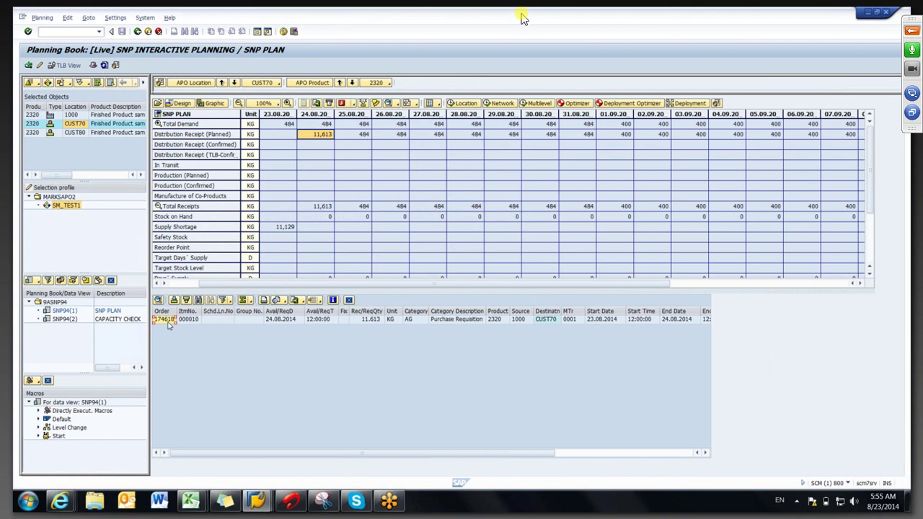
click(302, 163)
key(alt+Tab)
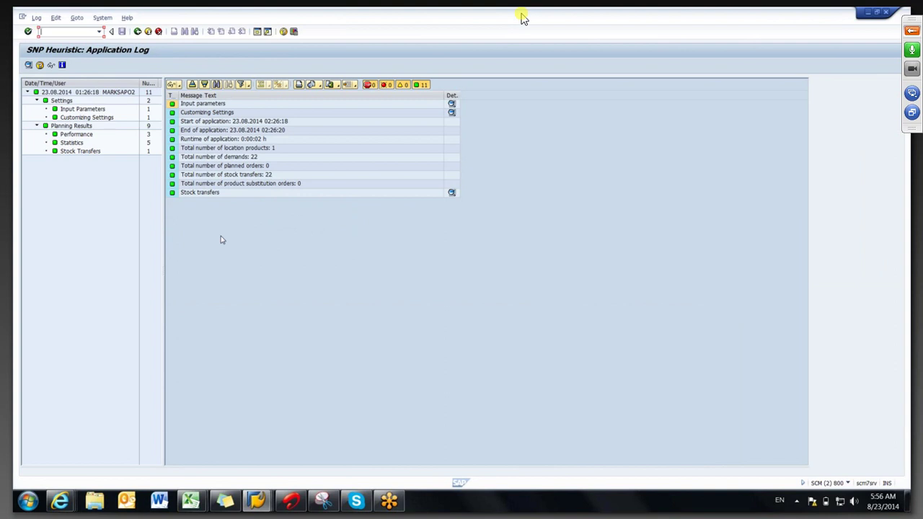
- Examine the application log messages on start, end, runtime, location products, demands and stock transfers
click(220, 122)
click(215, 129)
click(214, 124)
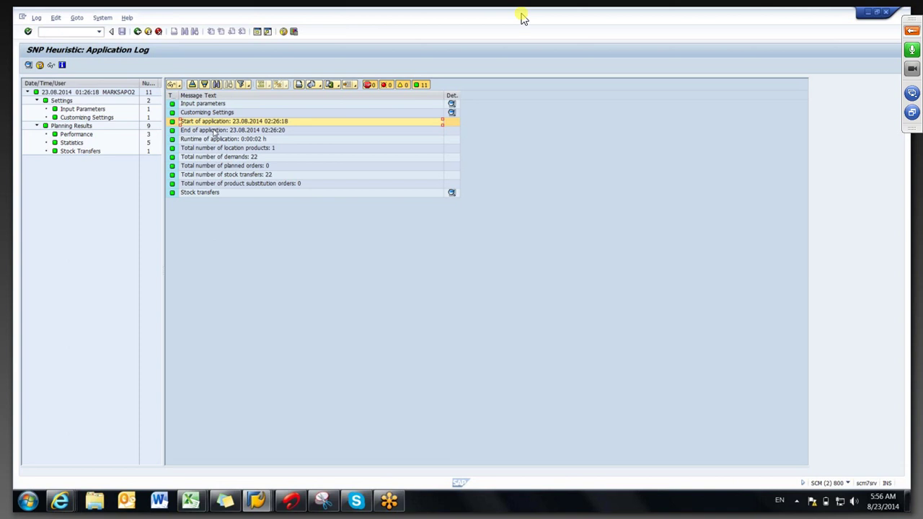
click(214, 132)
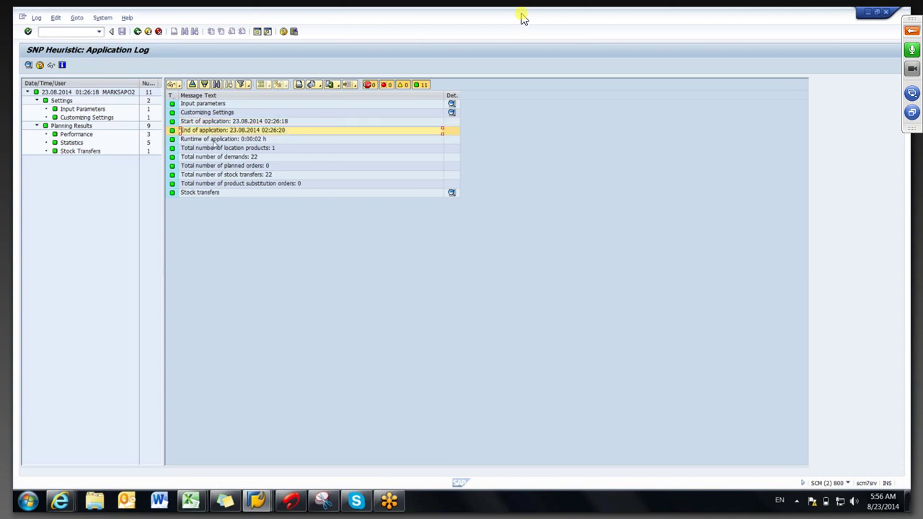
click(214, 140)
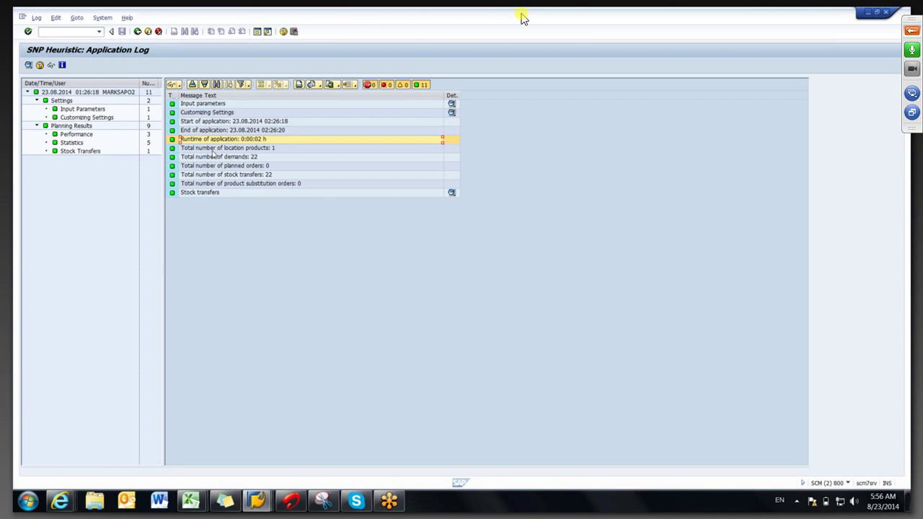
click(220, 149)
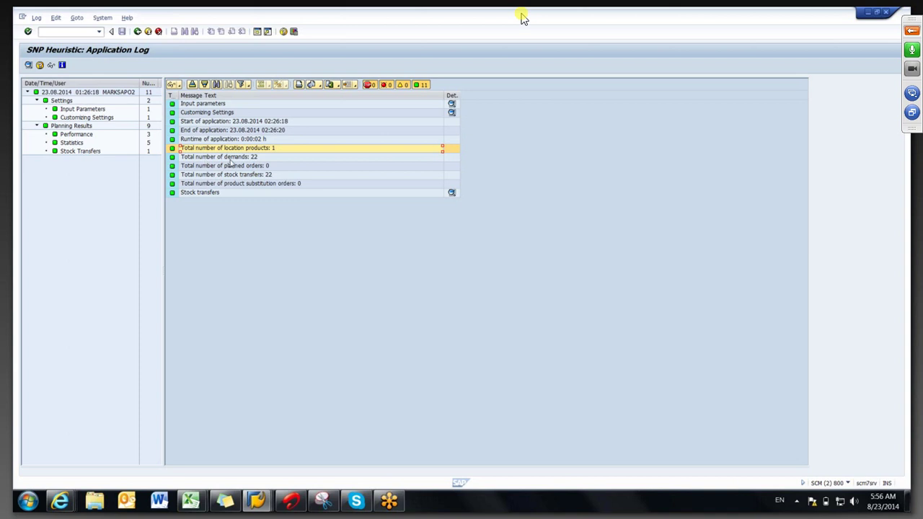
key(Down)
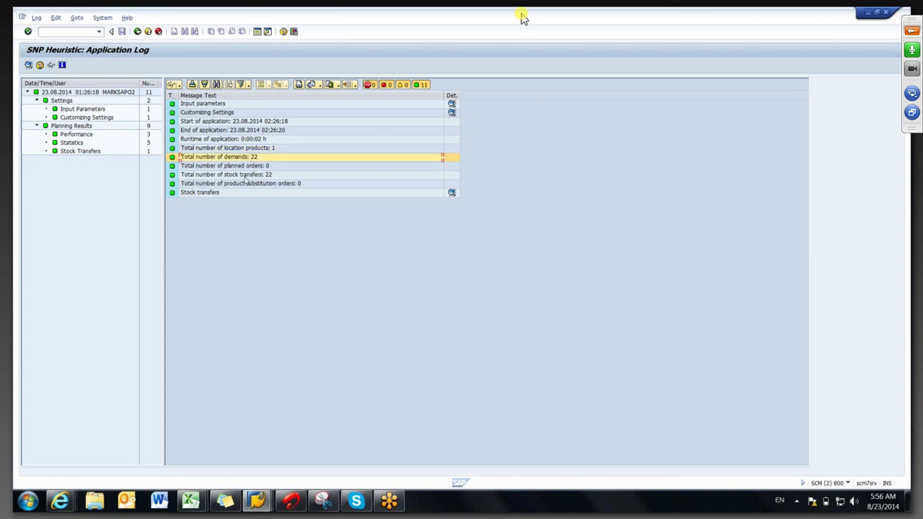
click(246, 177)
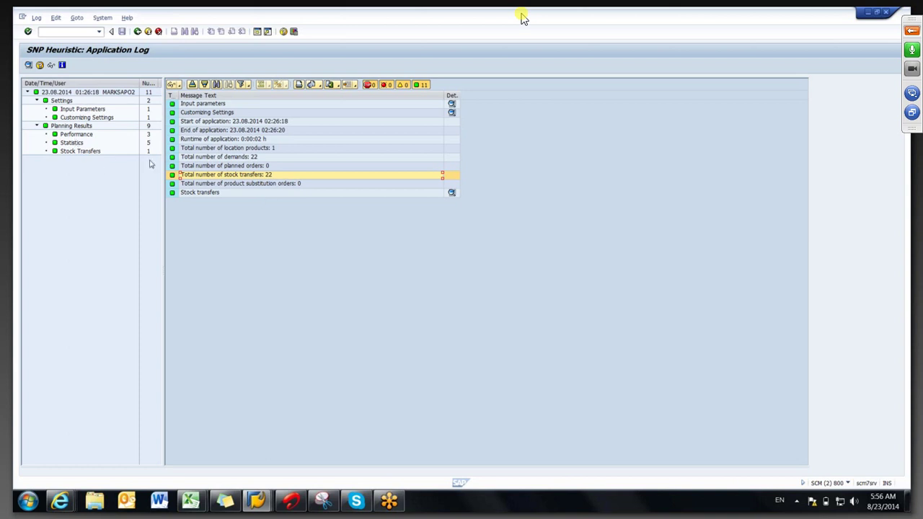
- Open the Input Parameters details in the log and review the product number, planning version, planning book and data view
click(81, 110)
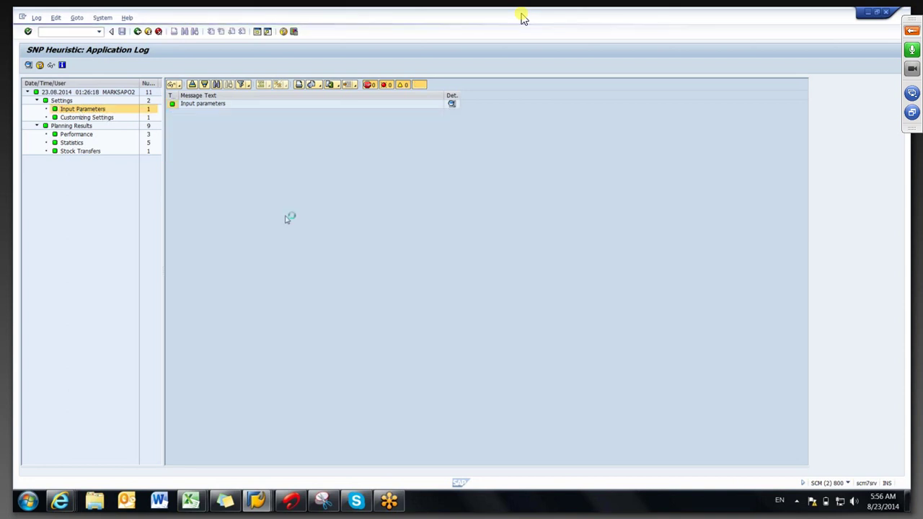
click(452, 103)
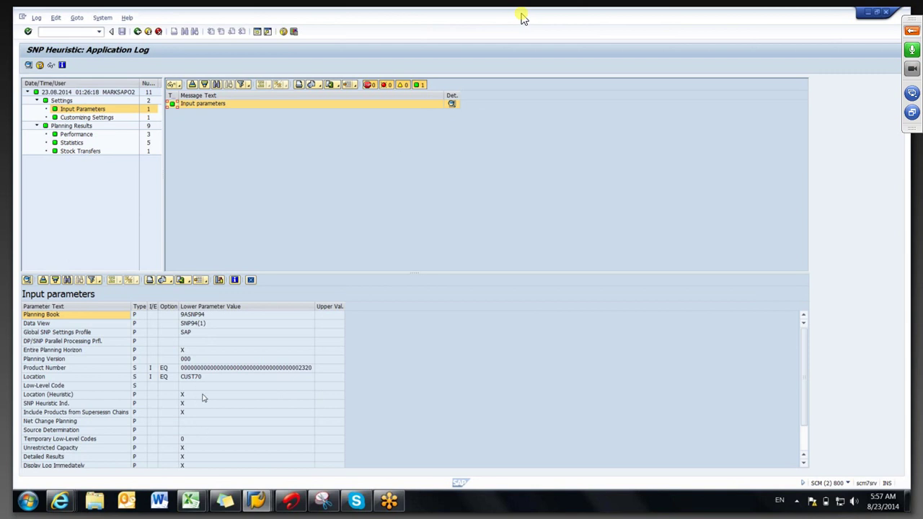
click(203, 372)
click(205, 378)
click(282, 369)
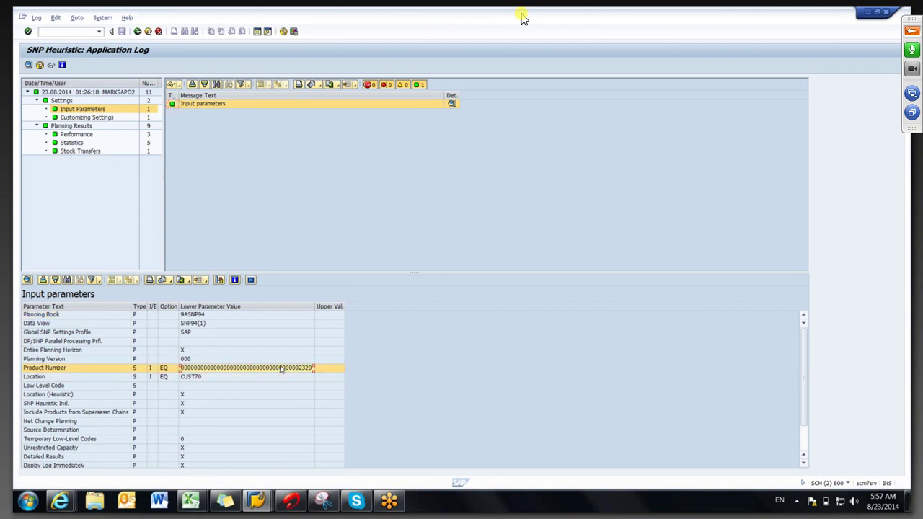
click(240, 359)
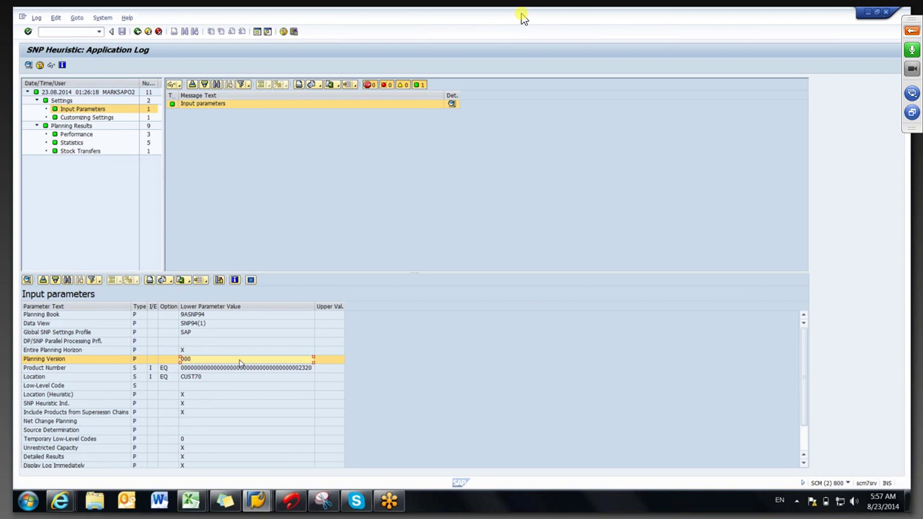
click(214, 316)
click(213, 324)
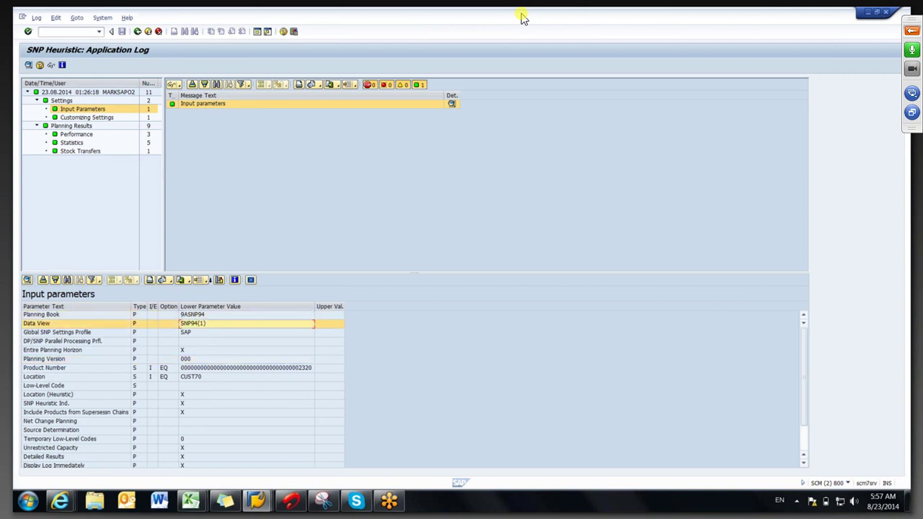
- View the Performance and Statistics planning results, then close the input parameters details
click(80, 136)
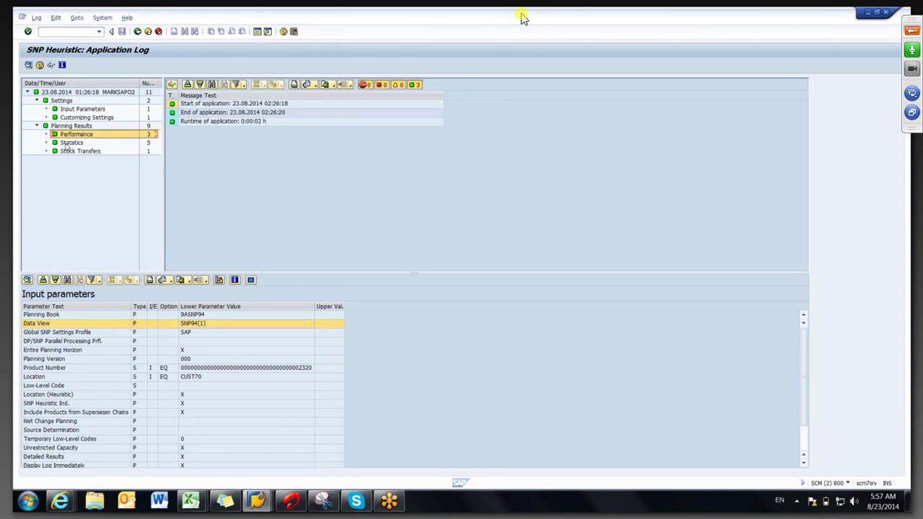
click(68, 144)
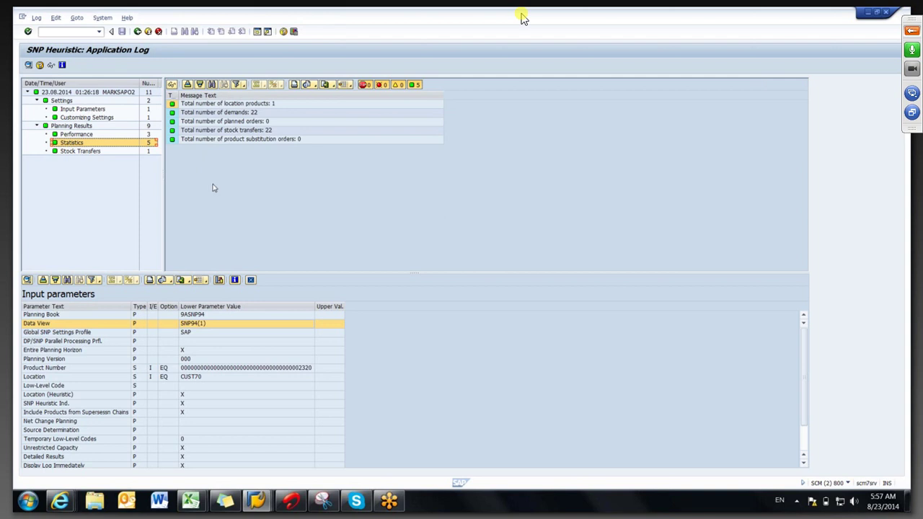
click(251, 281)
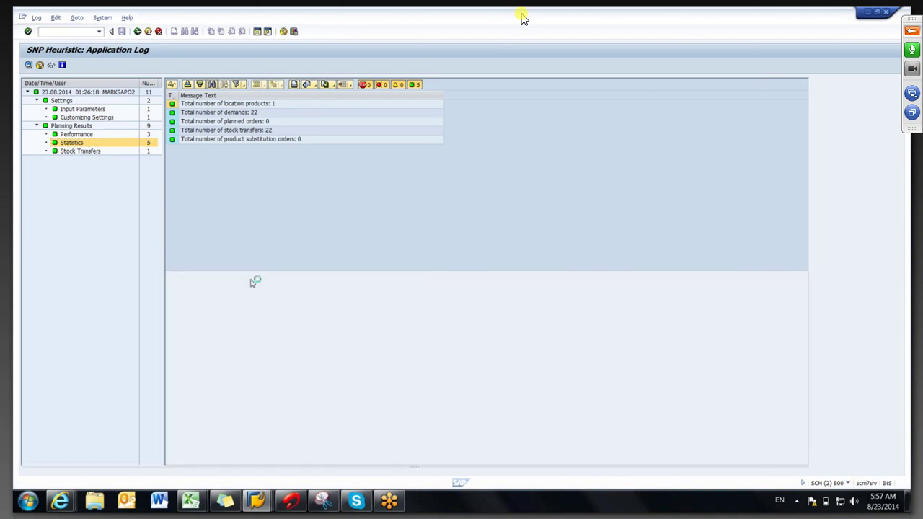
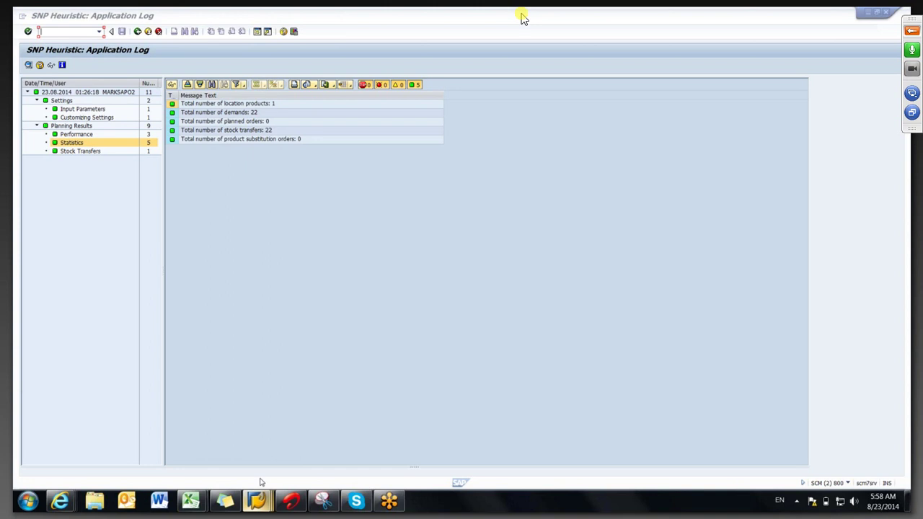
- Return to the CUST70 planning book and widen the order number column in the order details of the planned receipt
mouse_move(261, 482)
click(245, 451)
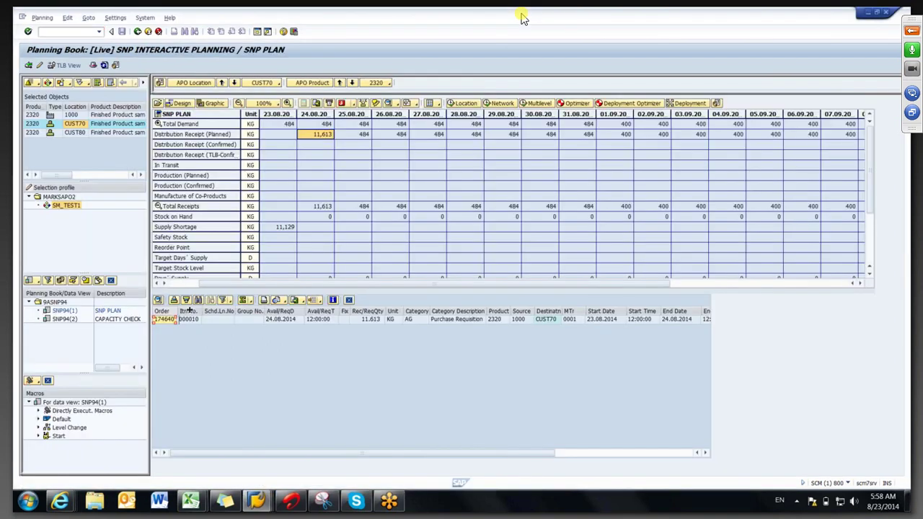
click(426, 167)
click(188, 323)
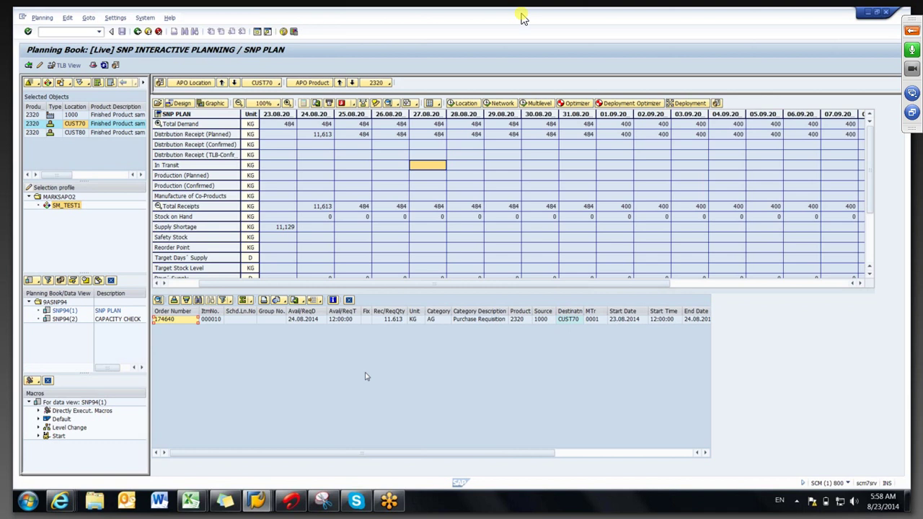
- Review the purchase requisition line, expand the Total Demand row and highlight the planned distribution receipts from 24.08 to 29.08
click(470, 322)
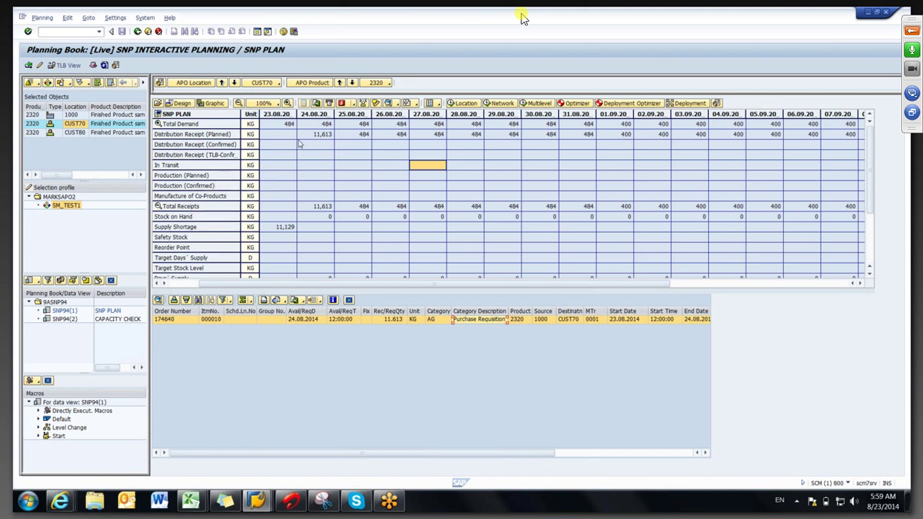
click(207, 123)
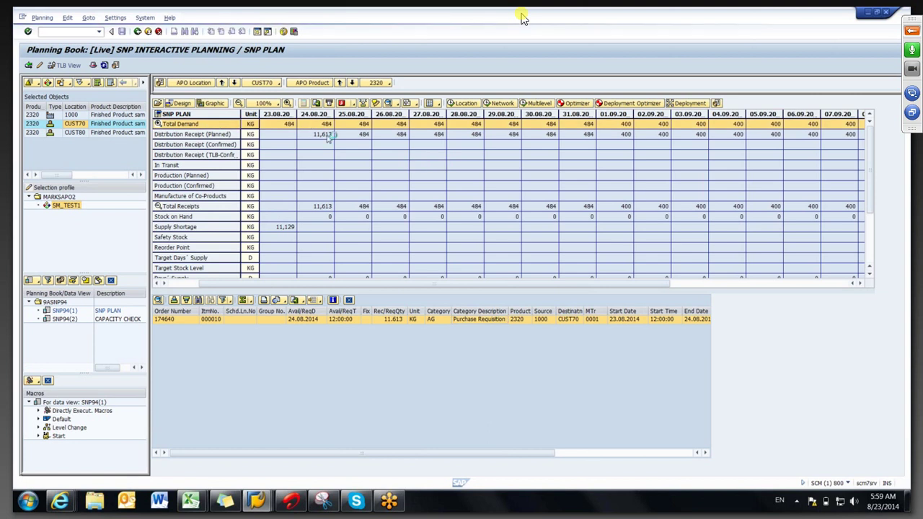
click(382, 219)
drag(305, 200, 510, 204)
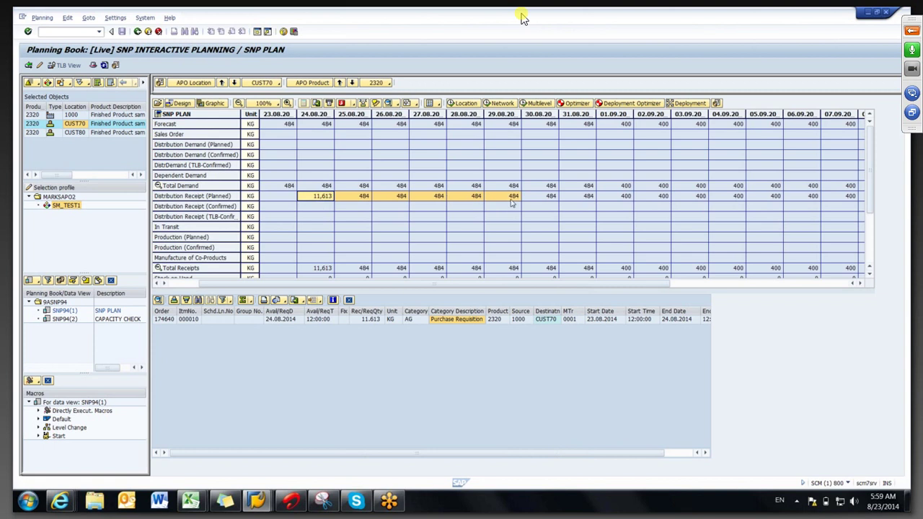
click(636, 230)
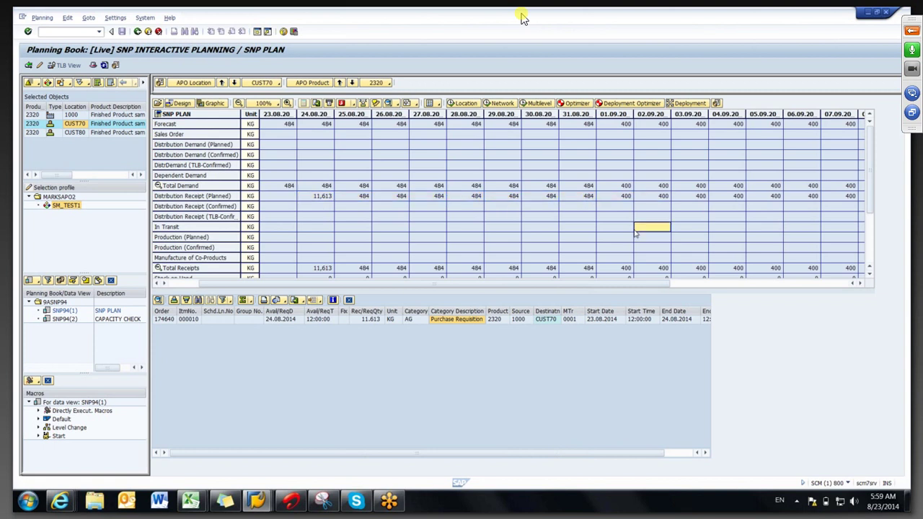
- Close the order details, display those of the planned distribution receipt on 27.08 and highlight the Distribution Receipt (Planned) row
click(350, 301)
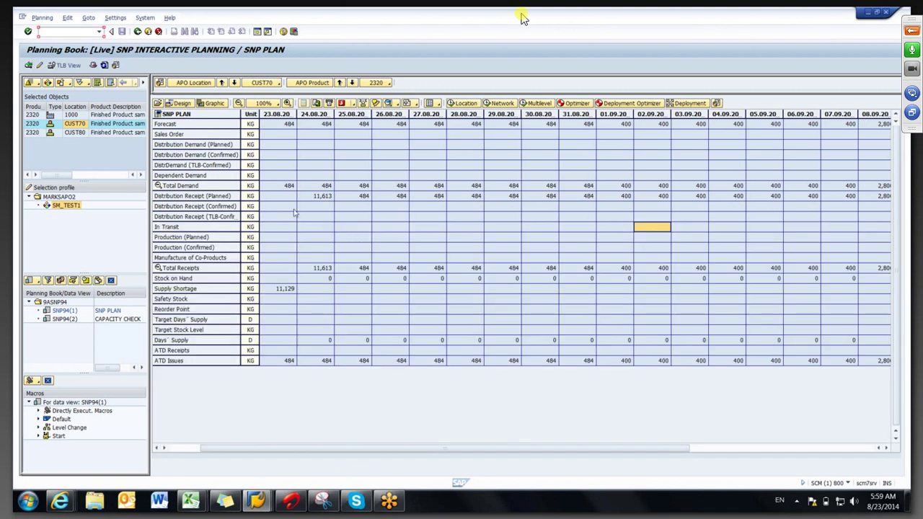
drag(281, 197, 489, 203)
click(415, 216)
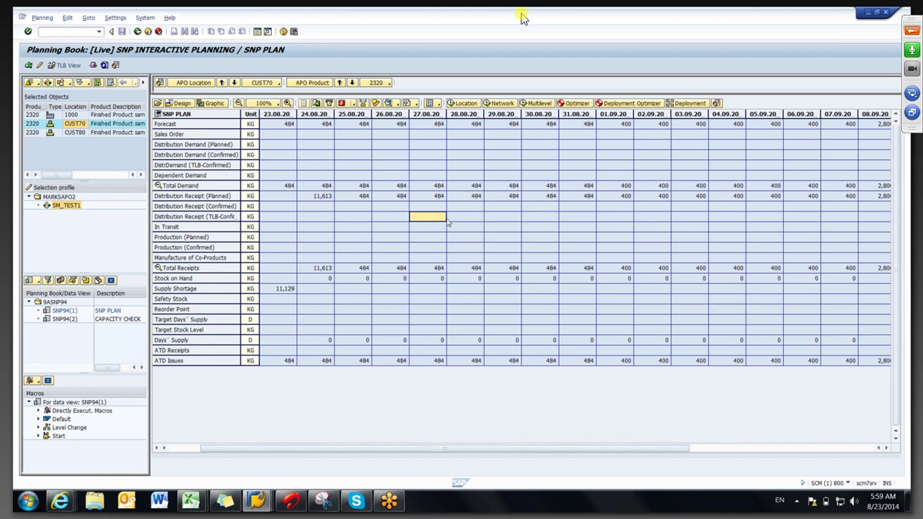
click(427, 199)
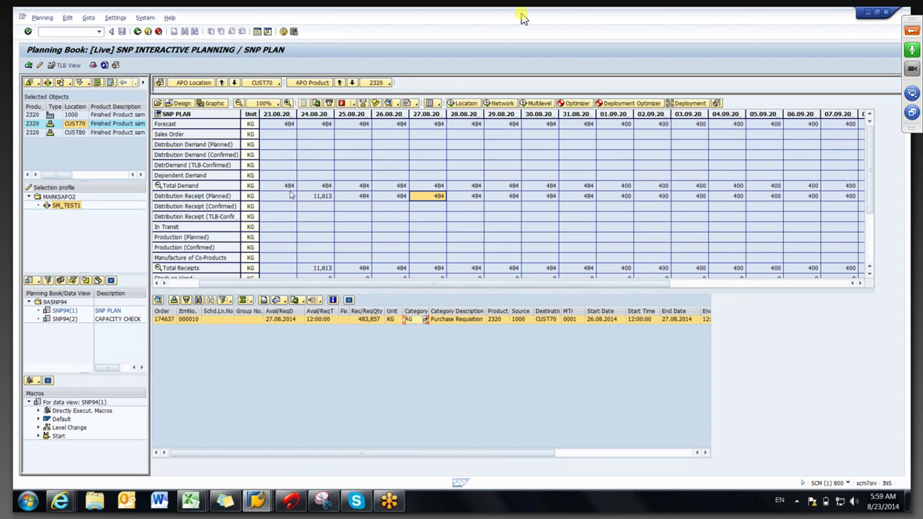
click(223, 196)
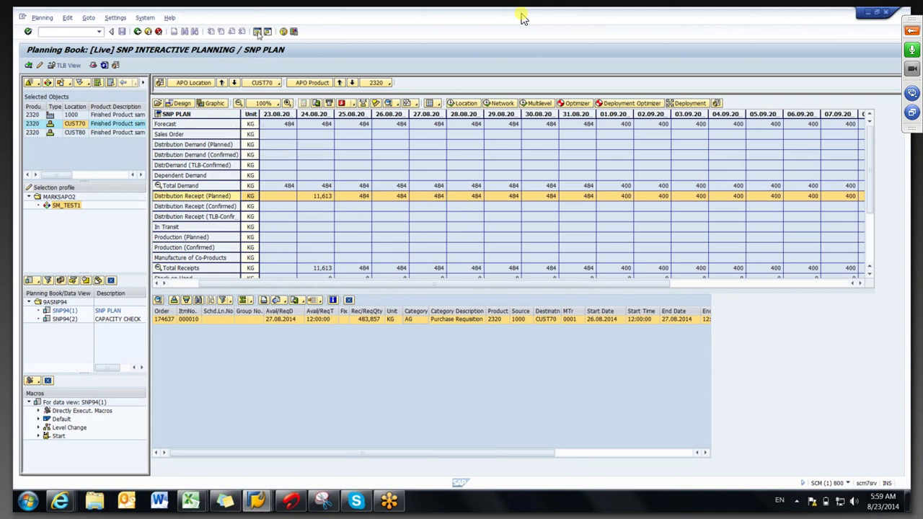
- Open a new SAP session and start /SAPAPO/MSDP_ADMIN, Administration of Demand Planning and Supply Network Planning
key(F3)
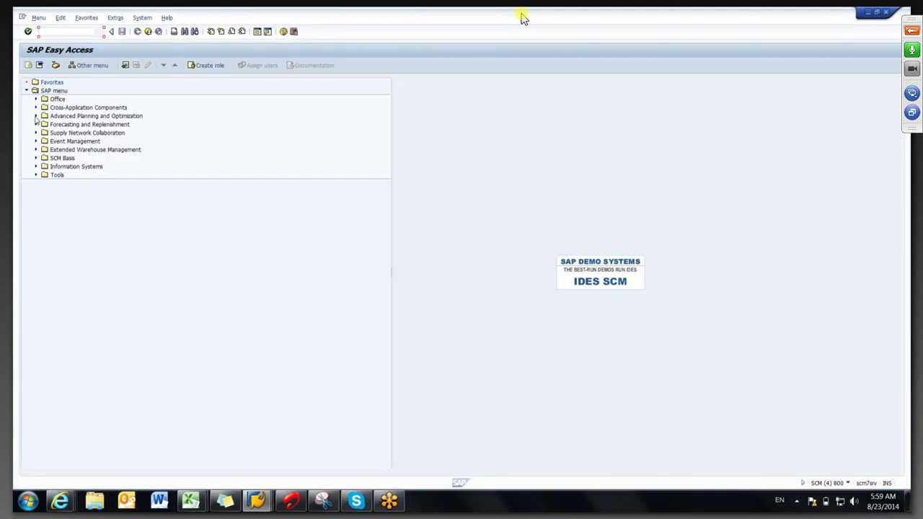
click(35, 117)
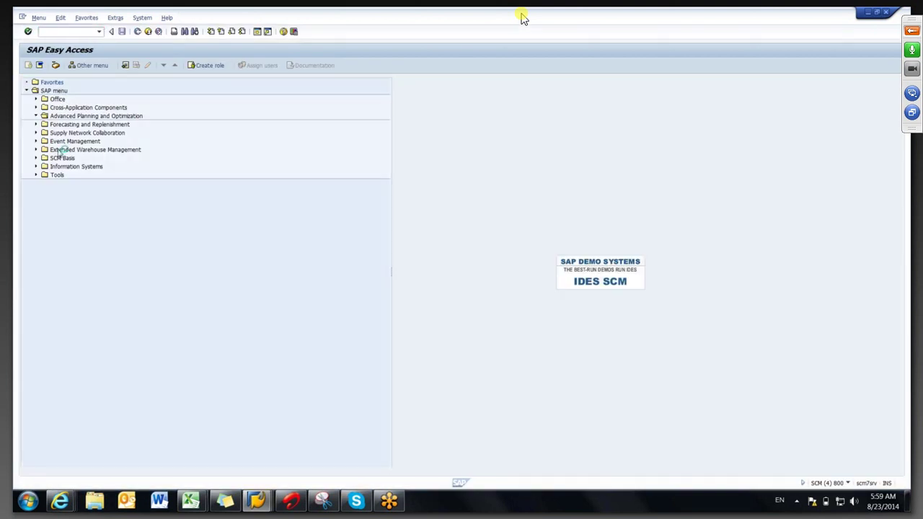
click(44, 149)
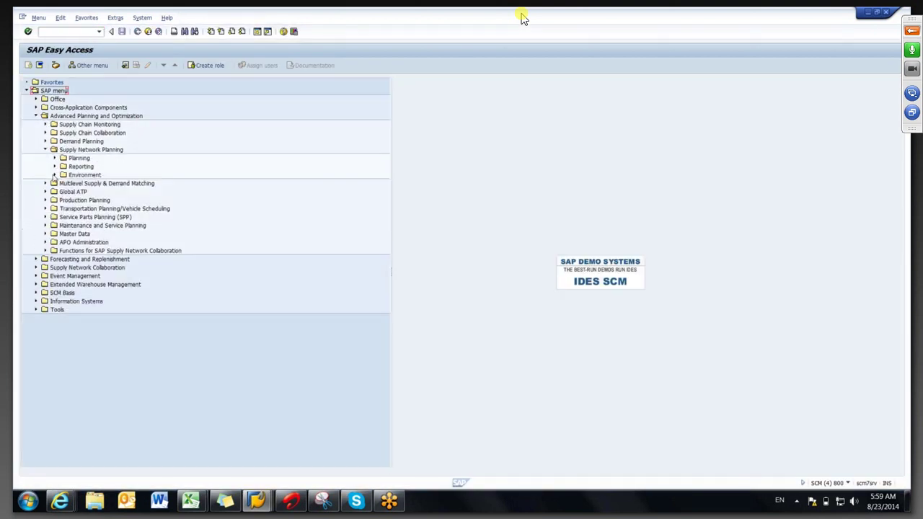
click(54, 175)
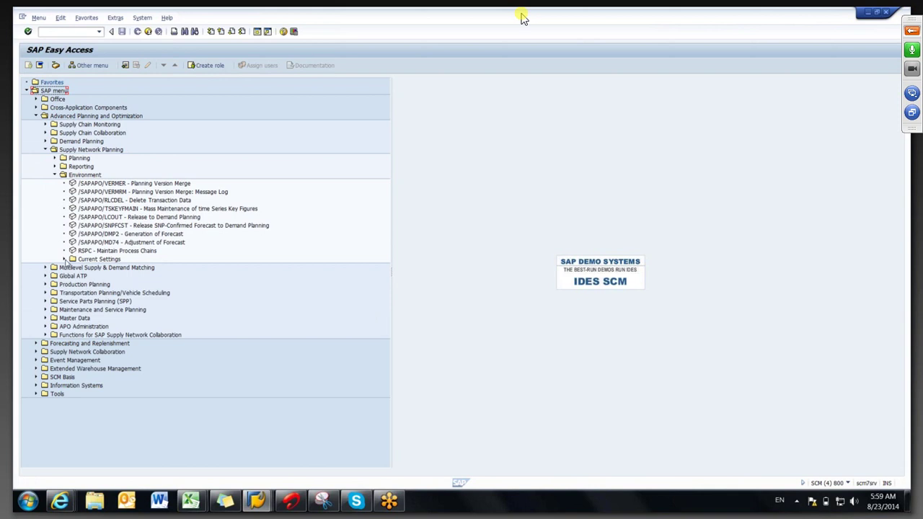
click(64, 259)
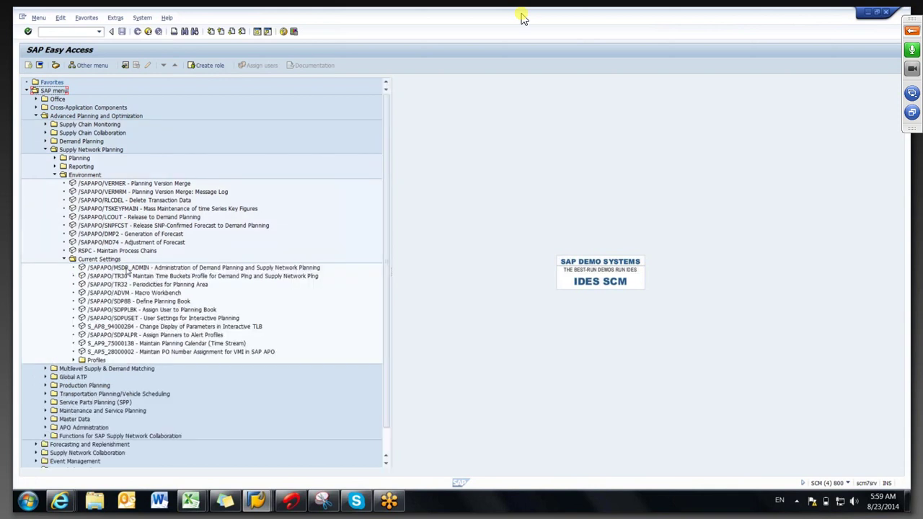
double_click(130, 268)
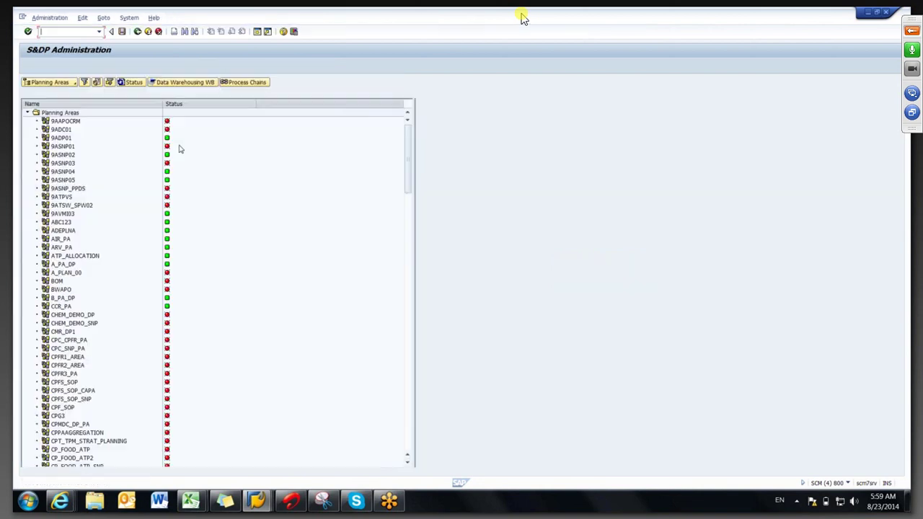
- Display planning area 9ASNP02 with its key figures and widen the Description column
double_click(62, 155)
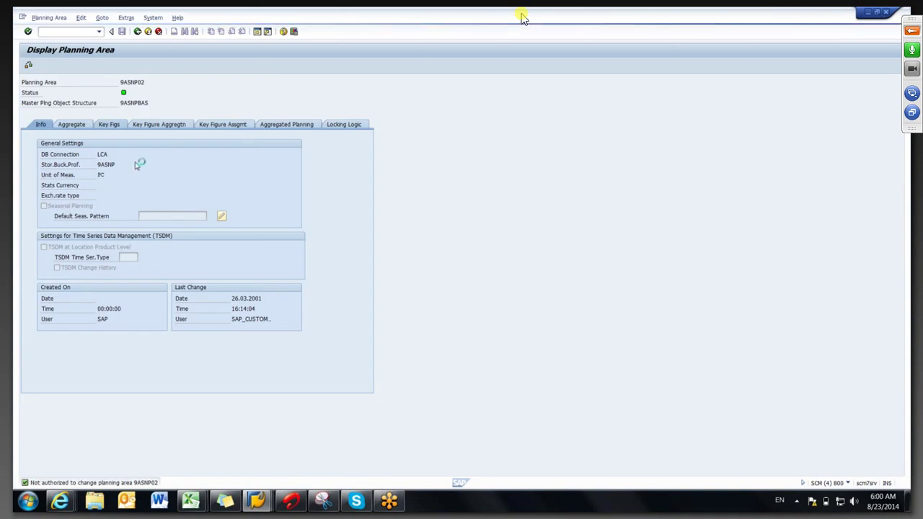
click(109, 124)
click(138, 144)
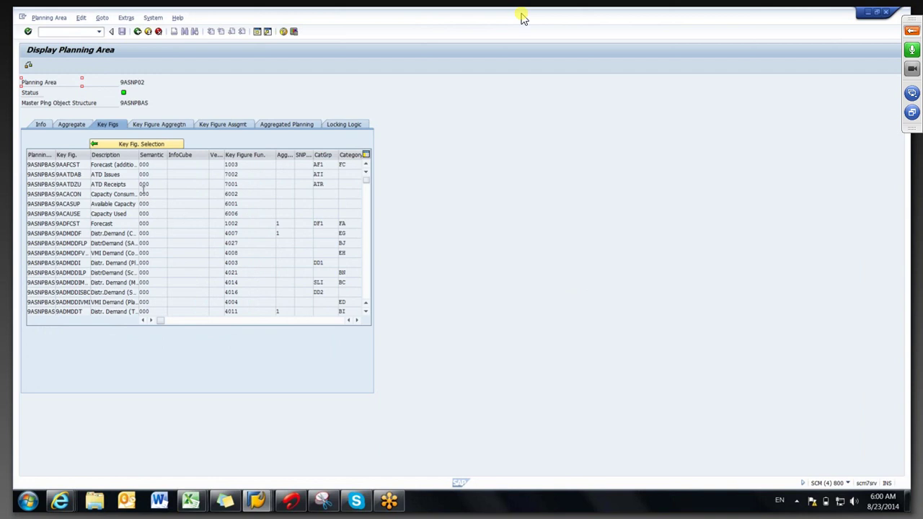
drag(137, 158, 157, 157)
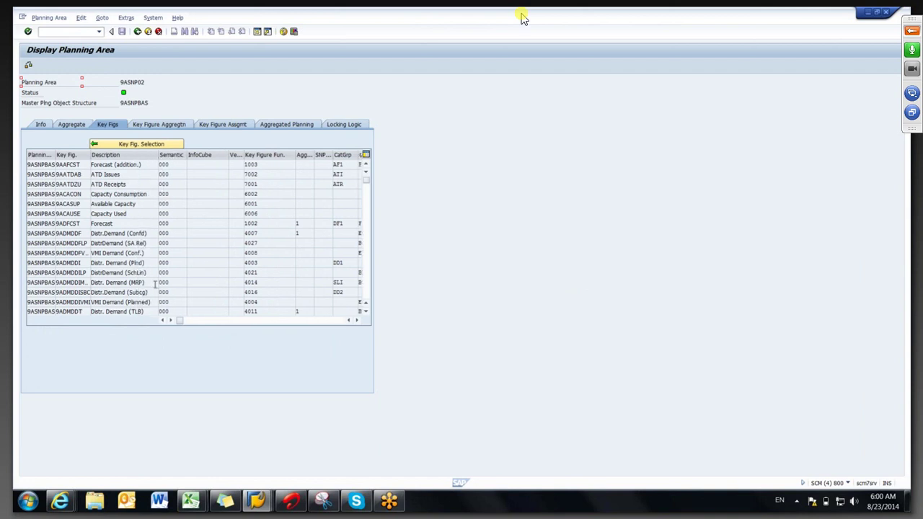
- Look through the planning area's key figures down to the planned distribution receipt entry, Distr.Receipt (Plnd)
click(366, 315)
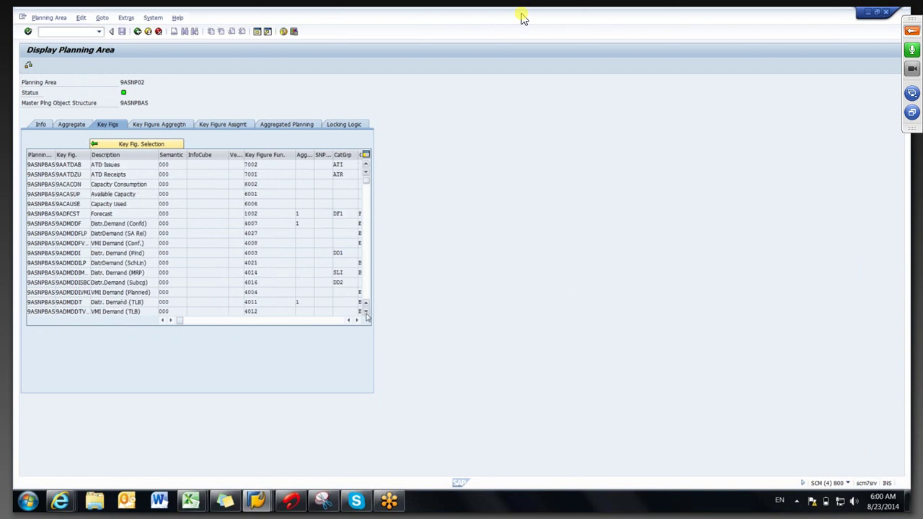
click(366, 313)
click(367, 313)
click(366, 313)
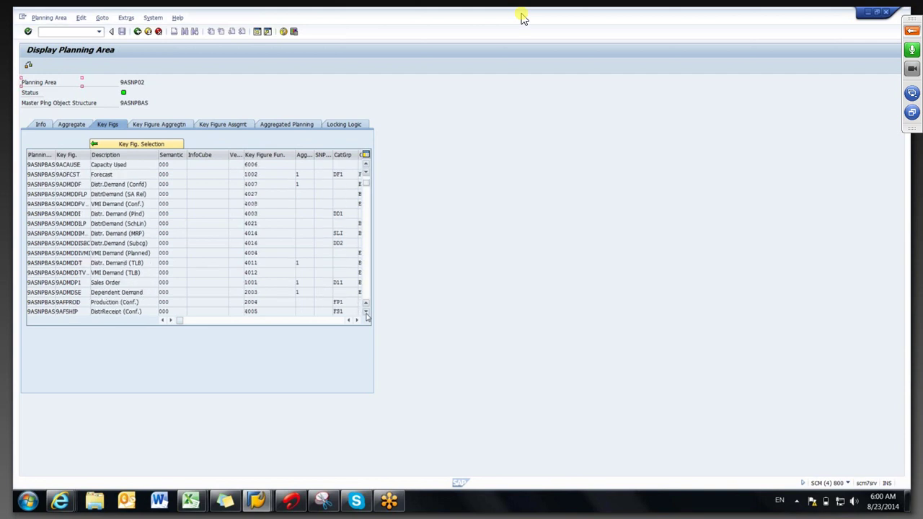
click(367, 313)
click(366, 313)
click(366, 313)
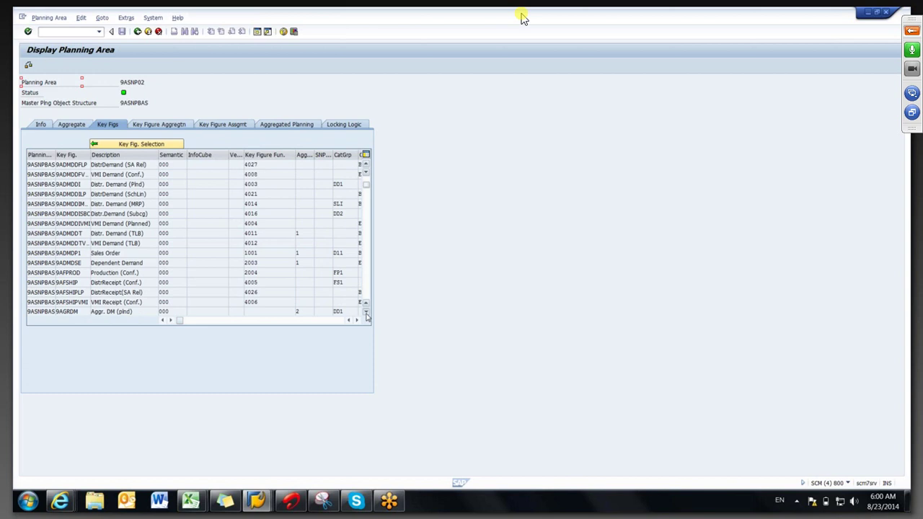
click(366, 313)
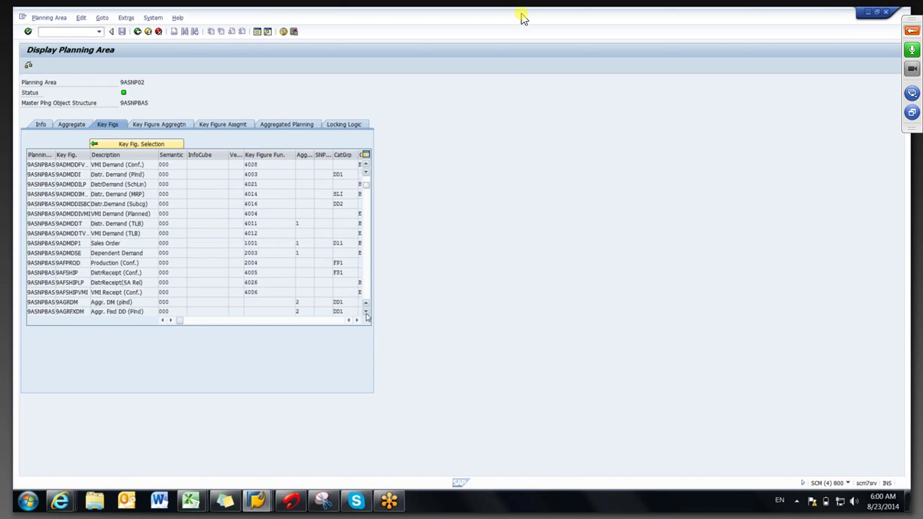
click(367, 313)
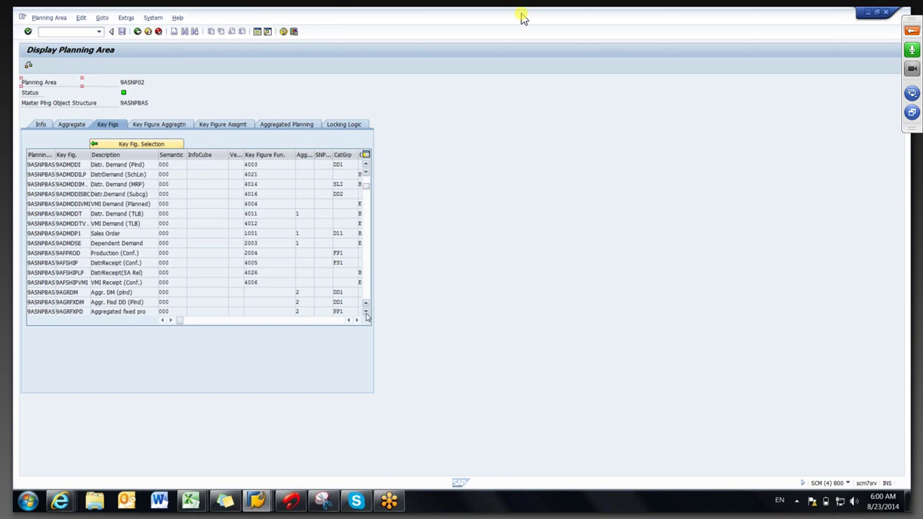
click(367, 313)
click(367, 313)
click(366, 313)
click(366, 313)
click(366, 313)
click(366, 313)
click(366, 313)
click(366, 313)
click(366, 313)
click(367, 313)
click(366, 313)
click(366, 313)
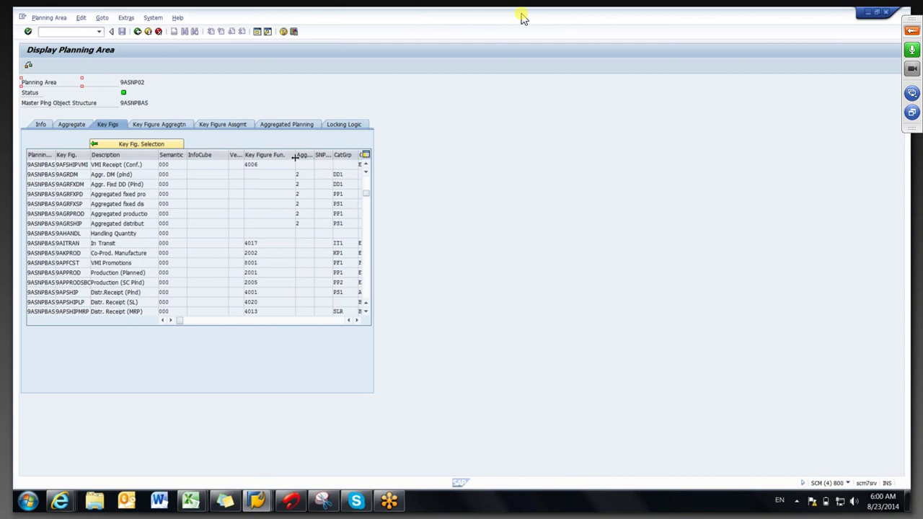
- Narrow the key figure function column, check the categories for planned distribution receipt and planned production, and leave planning area 9ASNP02
drag(295, 154, 270, 155)
click(339, 292)
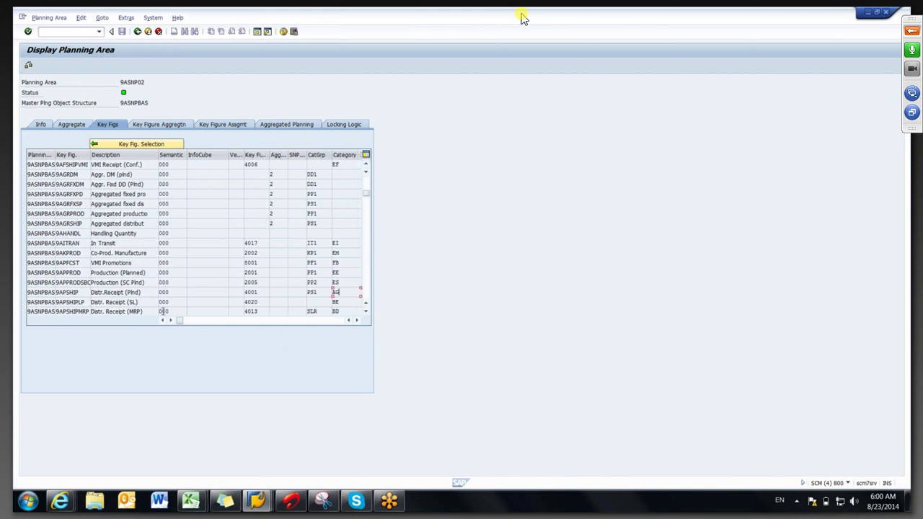
drag(146, 292, 95, 294)
click(333, 293)
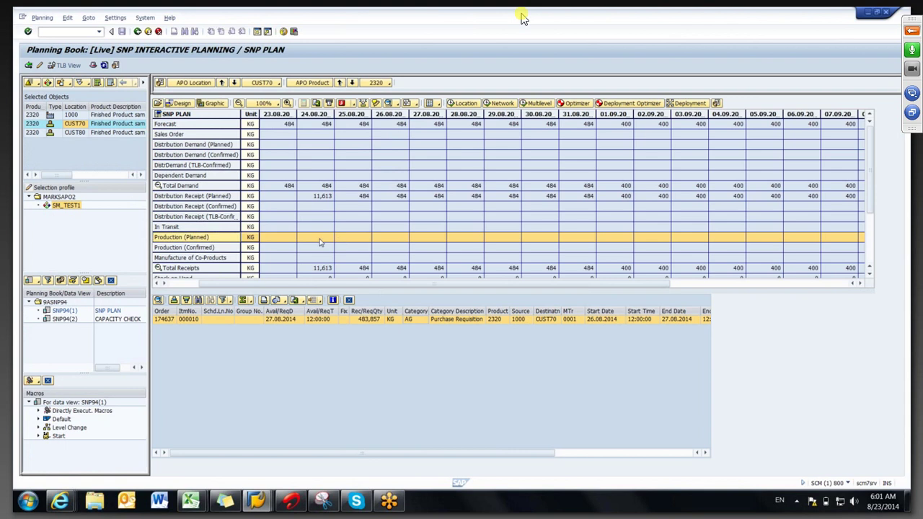
click(308, 201)
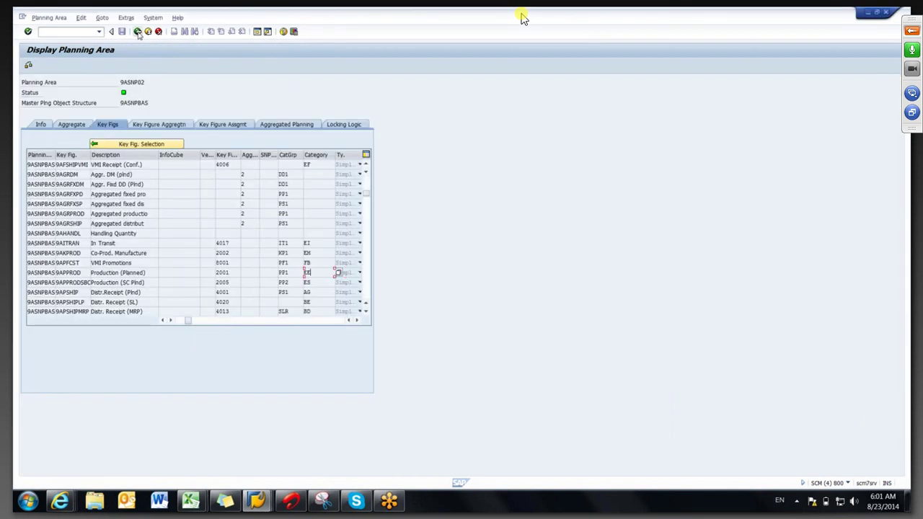
click(138, 32)
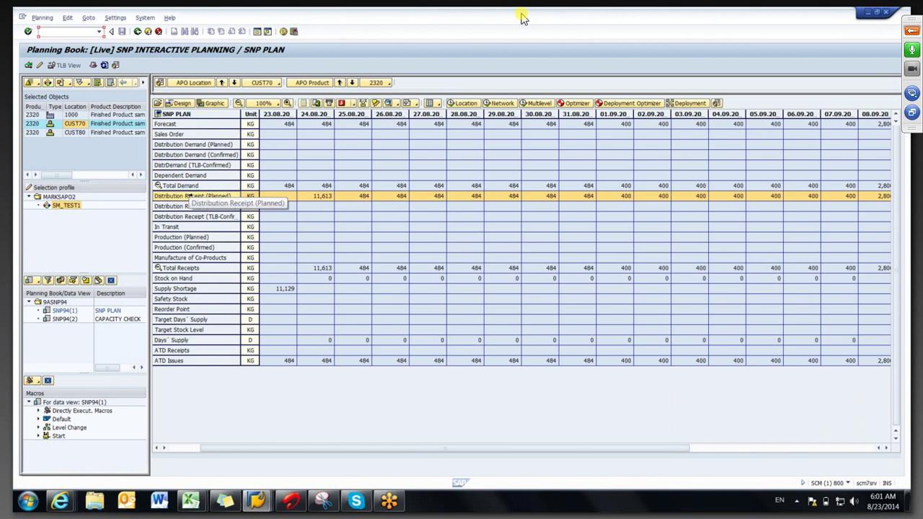
- Return to the CUST70 planning book session with order details and review the category description and source of the 26.08 planned receipt
click(355, 199)
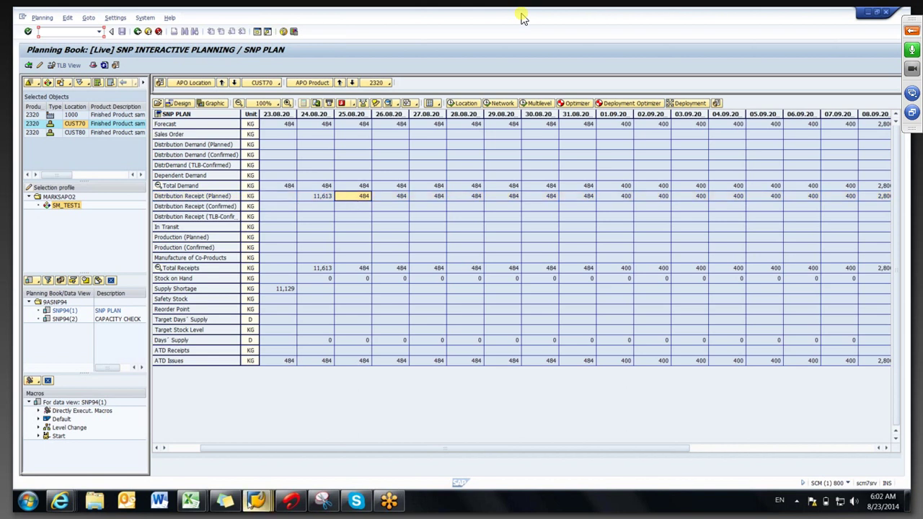
mouse_move(256, 500)
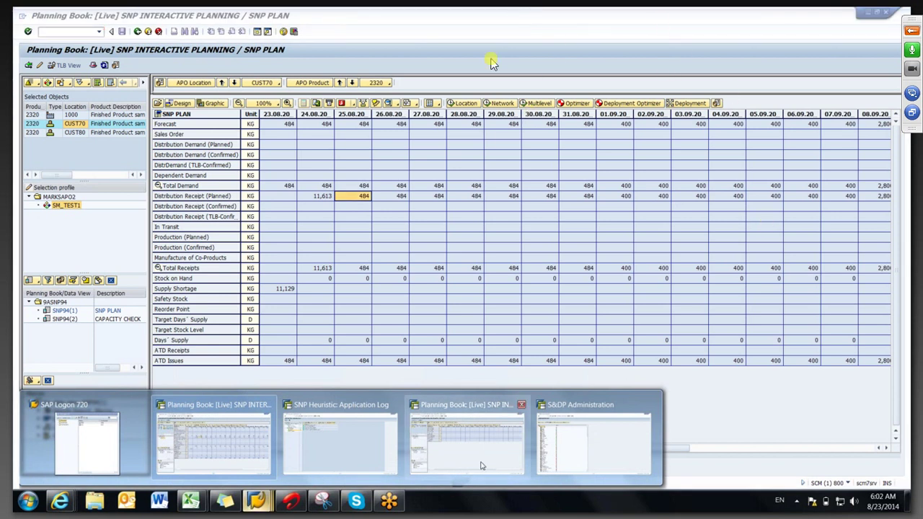
click(546, 71)
click(482, 465)
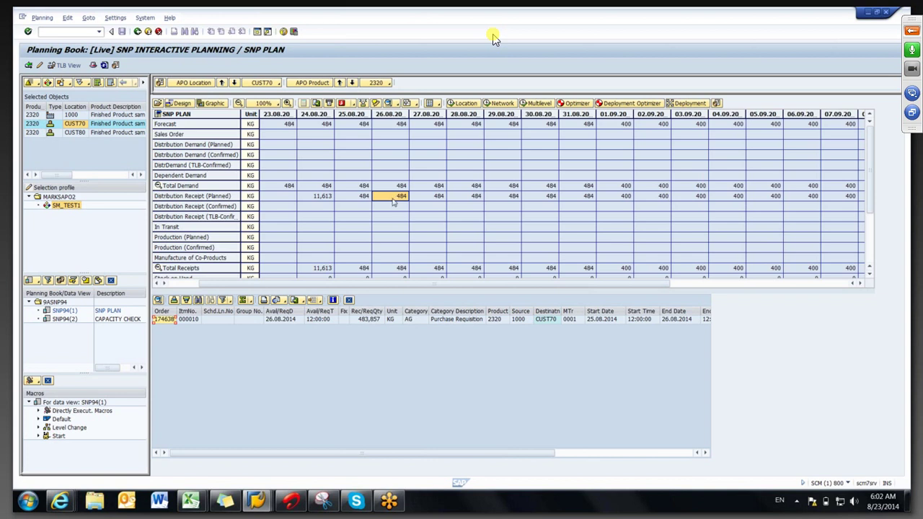
click(443, 322)
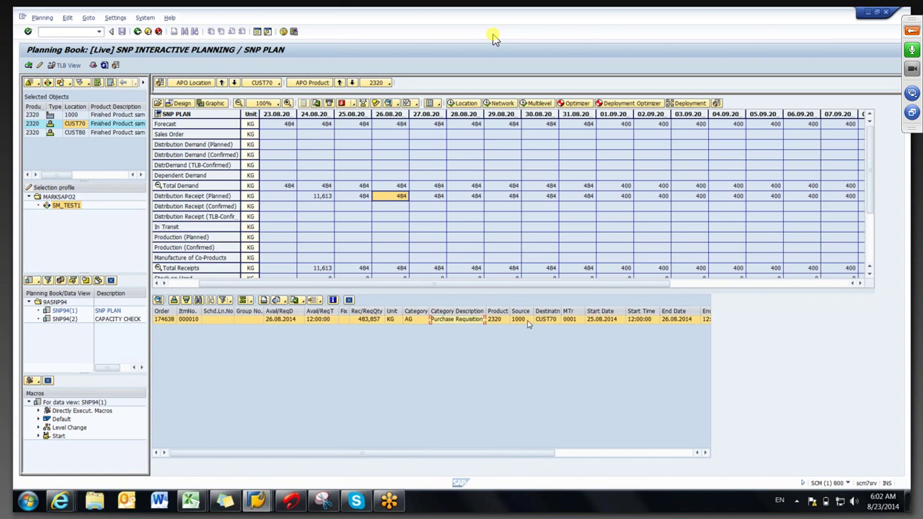
click(527, 321)
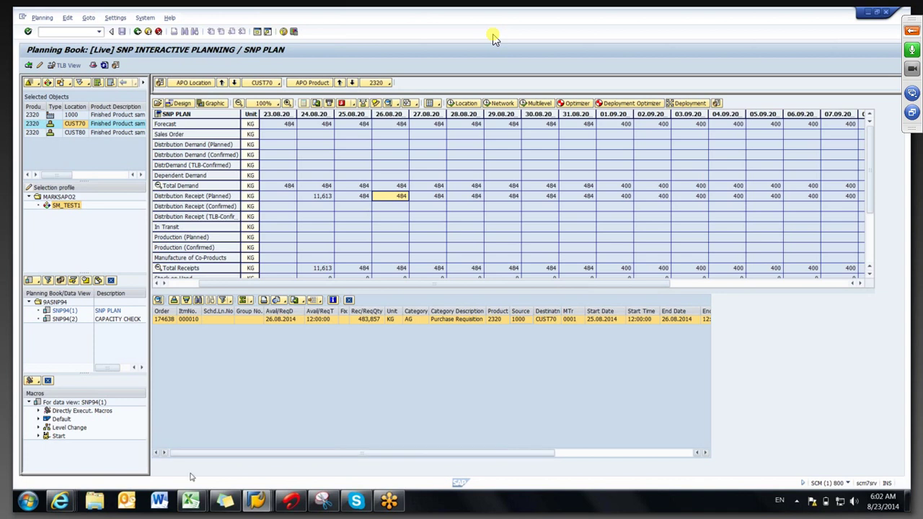
- Switch to Book1 in Excel, enter 484 in cell H13 beside WH, and return to the SAP planning book
click(192, 502)
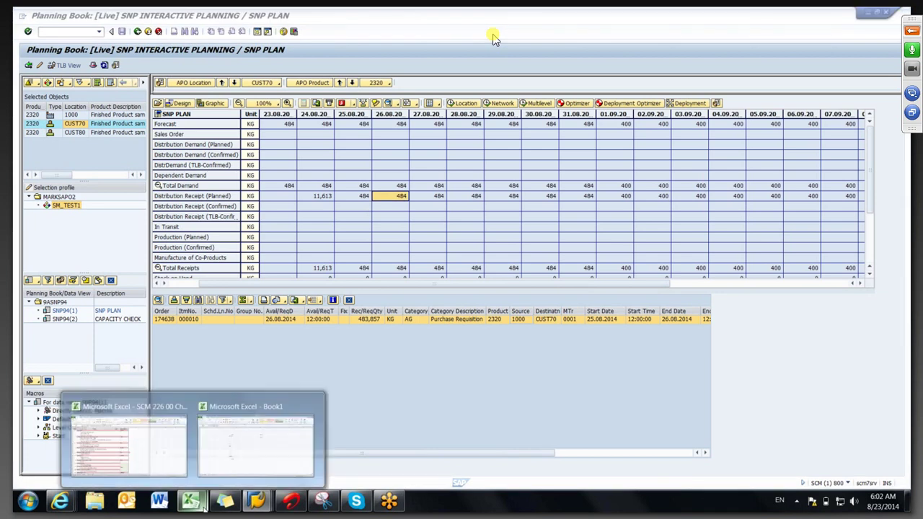
click(256, 447)
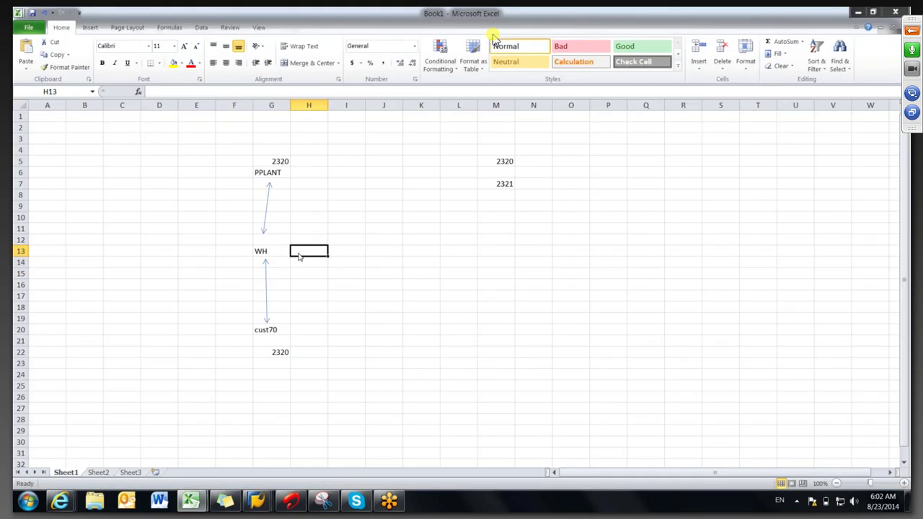
text(484)
key(alt+Tab)
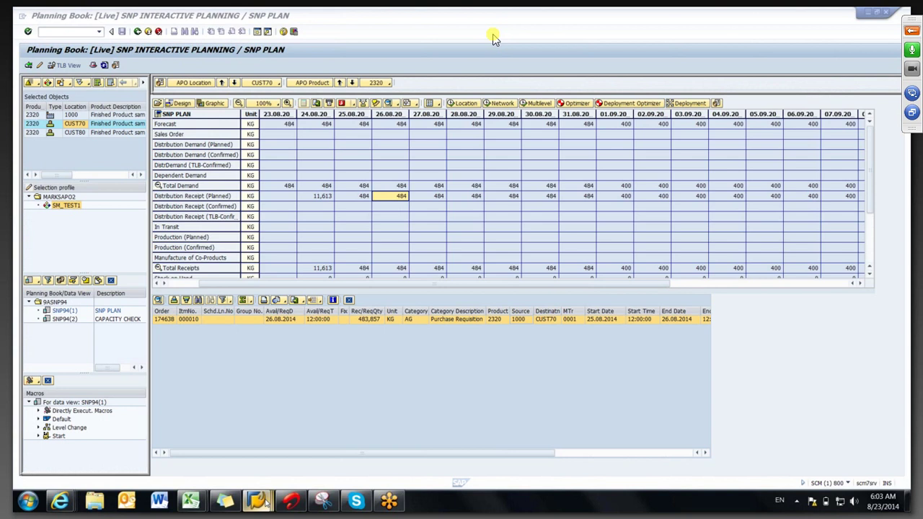
- Return to the SAP planning book and compare CUST70's planned distribution receipts with the planned distribution demand at location 1000
key(alt+Tab)
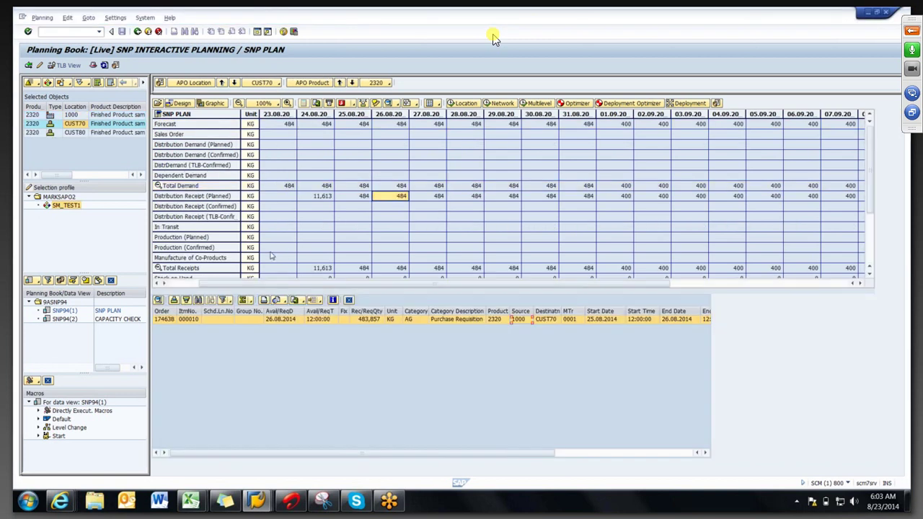
drag(394, 206, 495, 207)
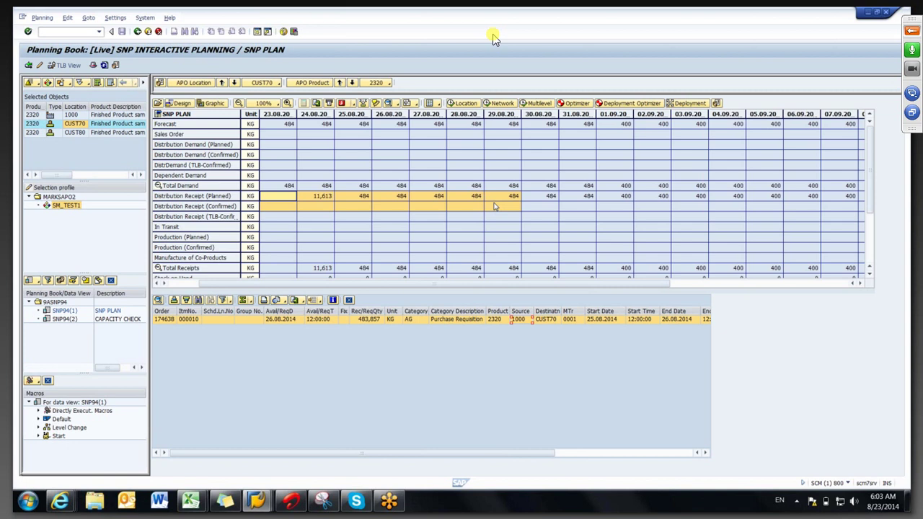
drag(408, 162, 511, 159)
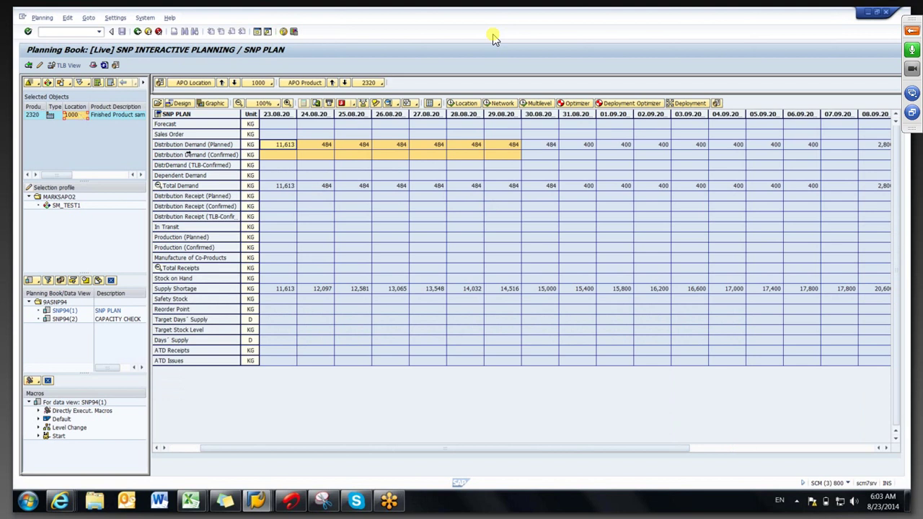
click(289, 148)
drag(305, 146, 740, 164)
click(690, 208)
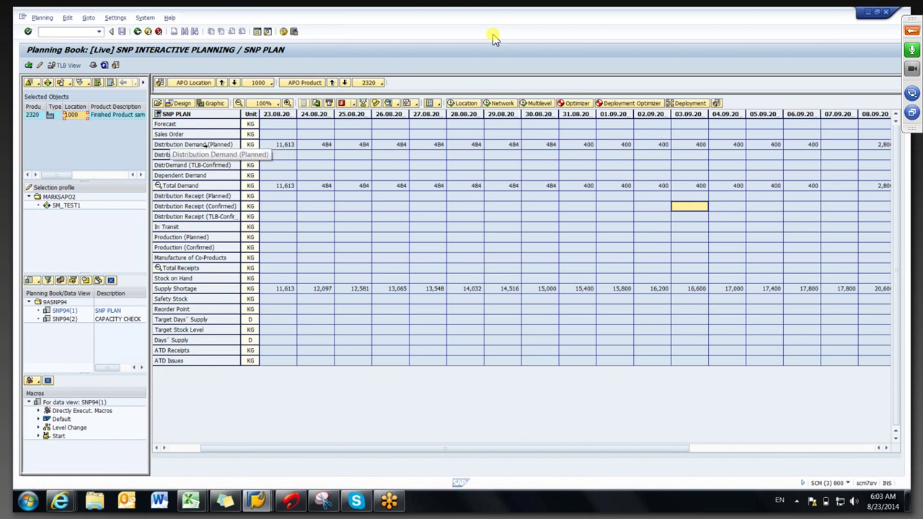
- Show the order details for the 26.08 planned distribution demand at location 1000 and check the order category
click(303, 147)
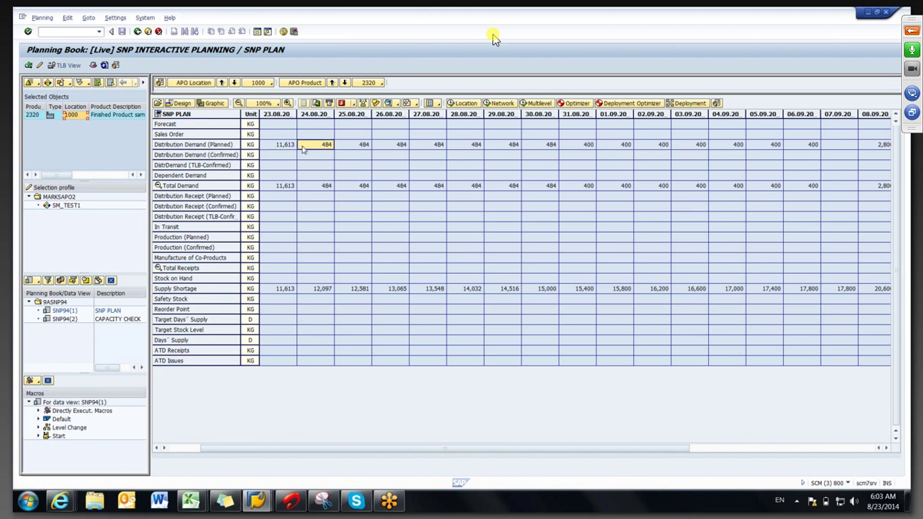
click(383, 148)
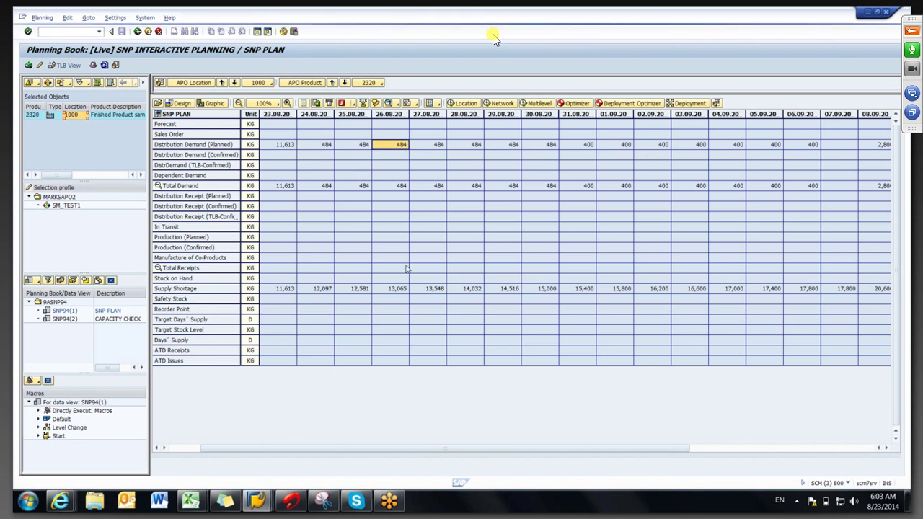
click(413, 322)
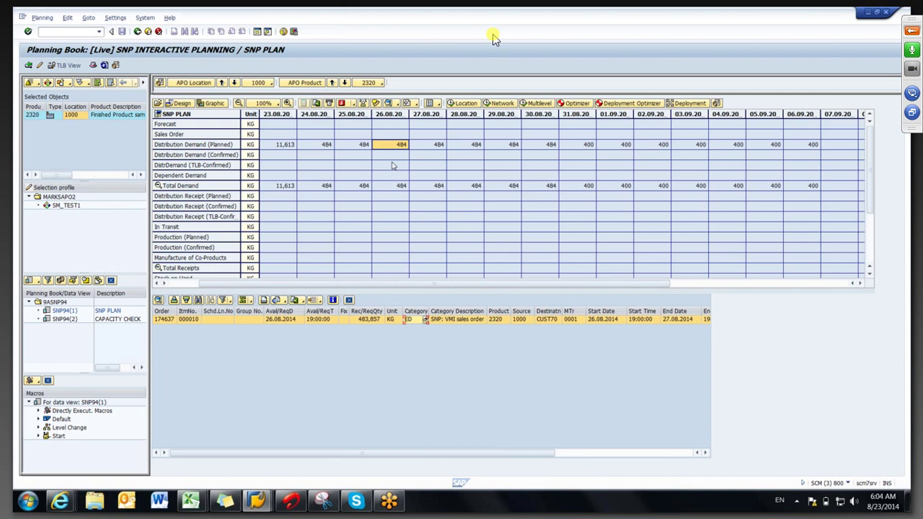
- Review the planned distribution demand at location 1000 day by day from 23.08 to 27.08, and close the order details
click(277, 148)
click(318, 148)
click(353, 148)
click(390, 149)
click(429, 152)
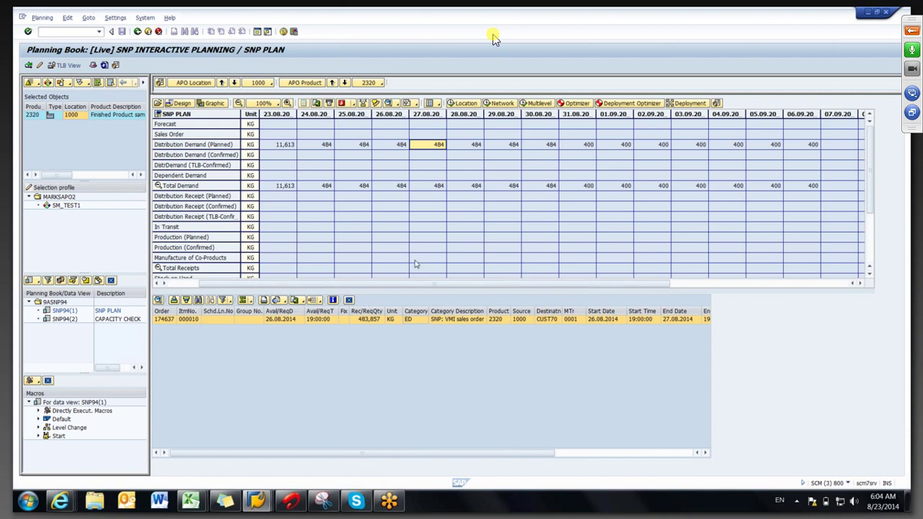
click(348, 301)
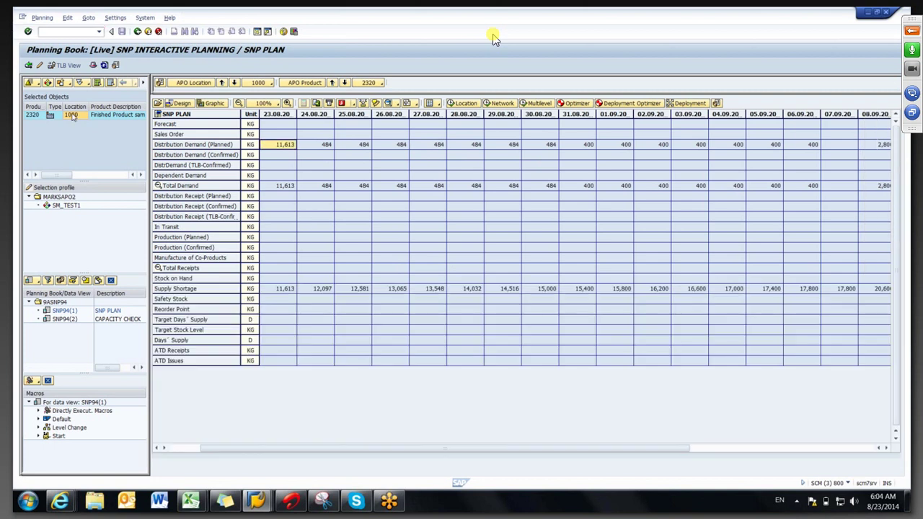
- Select location 1000 for product 2320 and examine its distribution demand, distribution receipt, in-transit and planned production rows
click(74, 117)
drag(276, 154, 364, 145)
drag(413, 165, 452, 172)
click(294, 238)
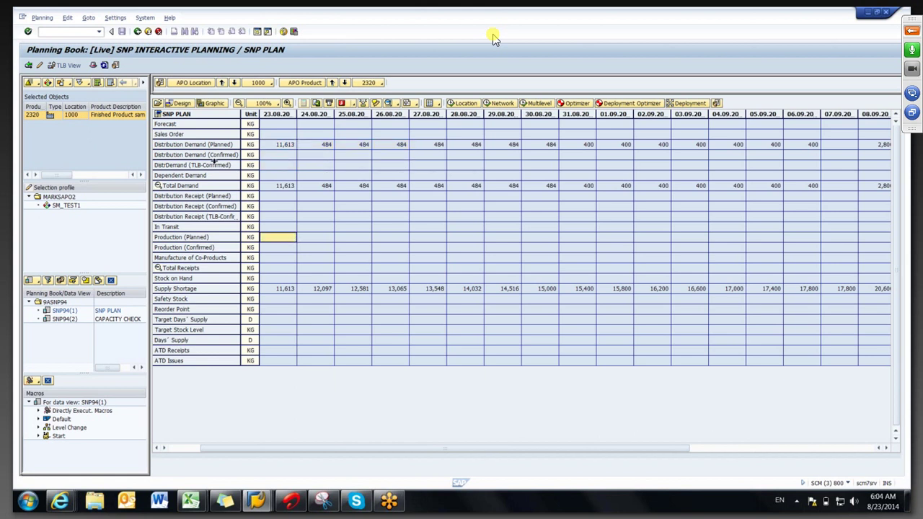
click(281, 199)
drag(295, 239, 526, 231)
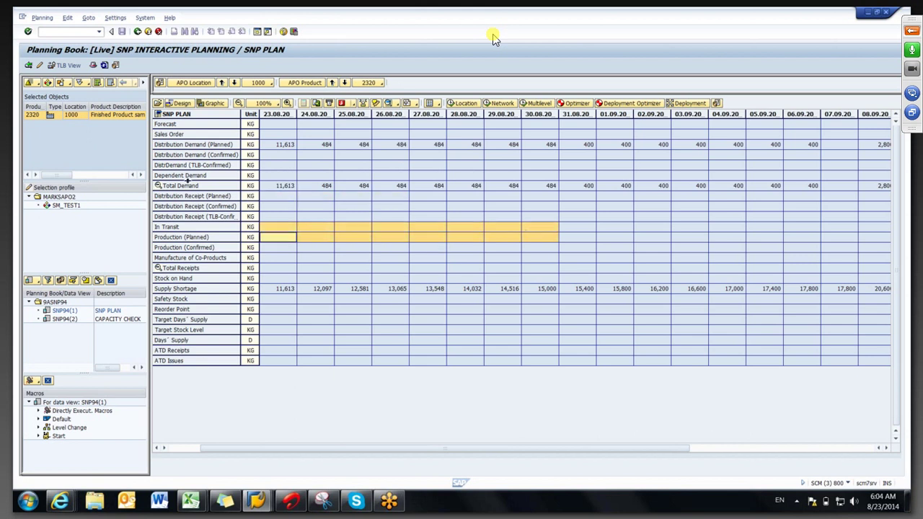
click(272, 208)
drag(273, 208, 330, 211)
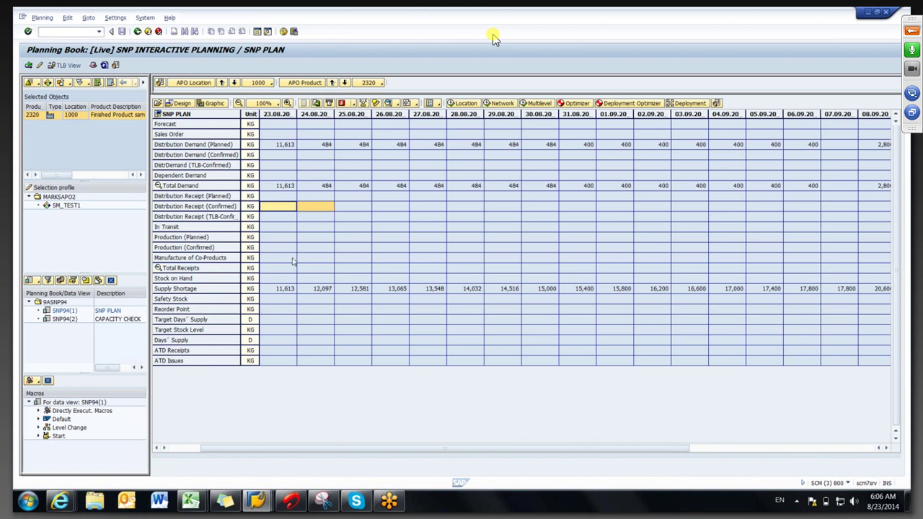
- Switch to Book1 in Excel and trace the supply chain sketch from cust70 through WH to PPLANT
click(191, 501)
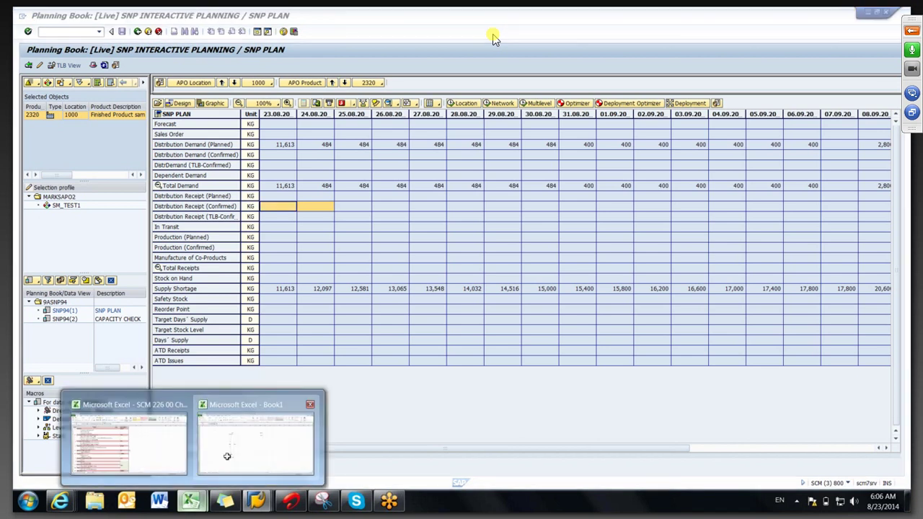
click(227, 456)
click(270, 330)
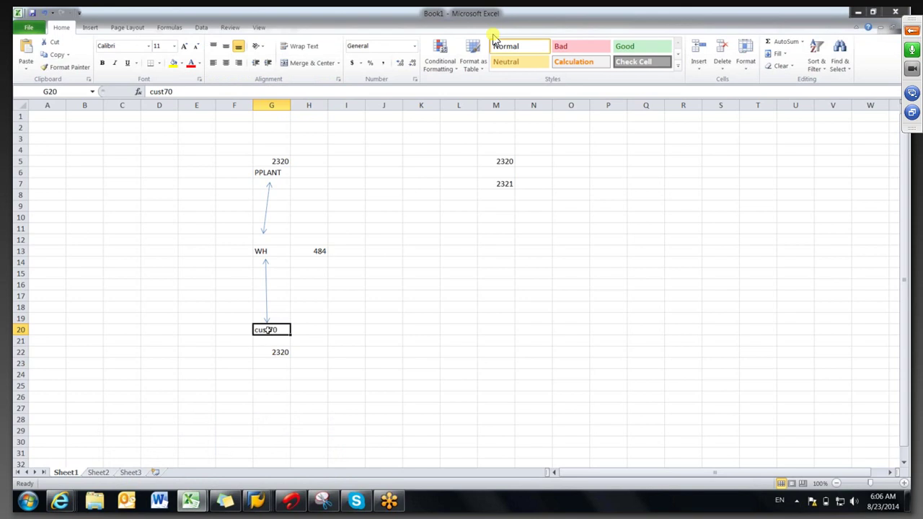
click(304, 331)
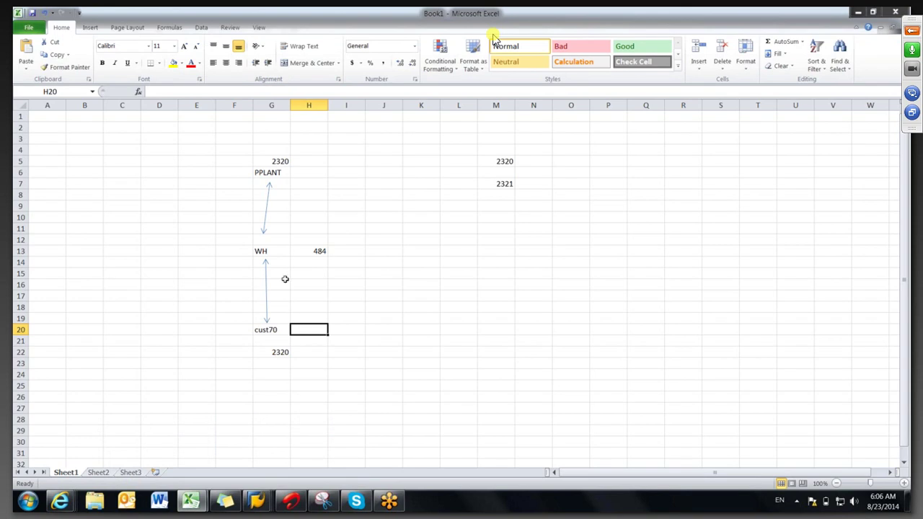
click(269, 251)
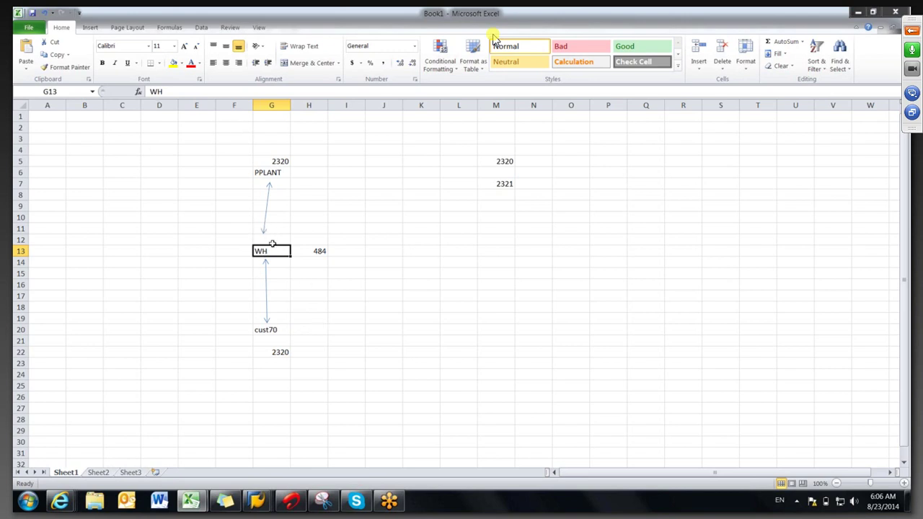
click(266, 177)
drag(317, 264, 418, 269)
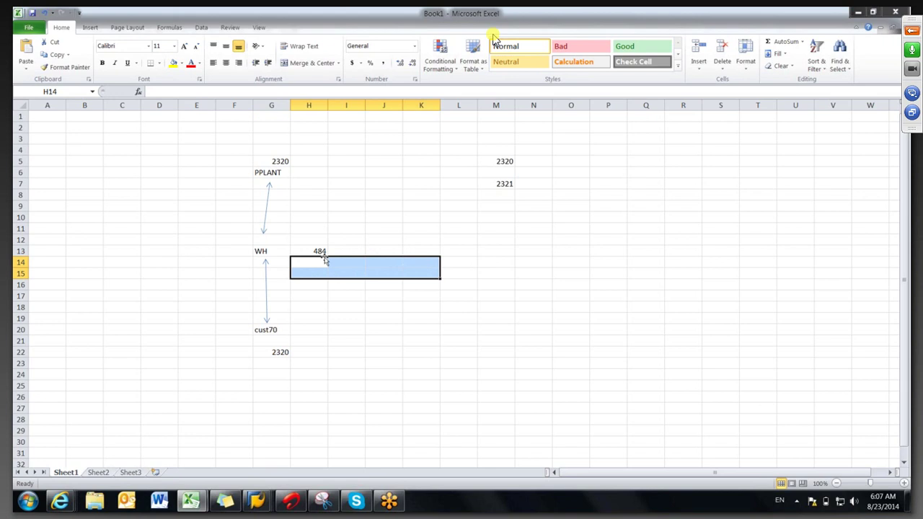
click(271, 171)
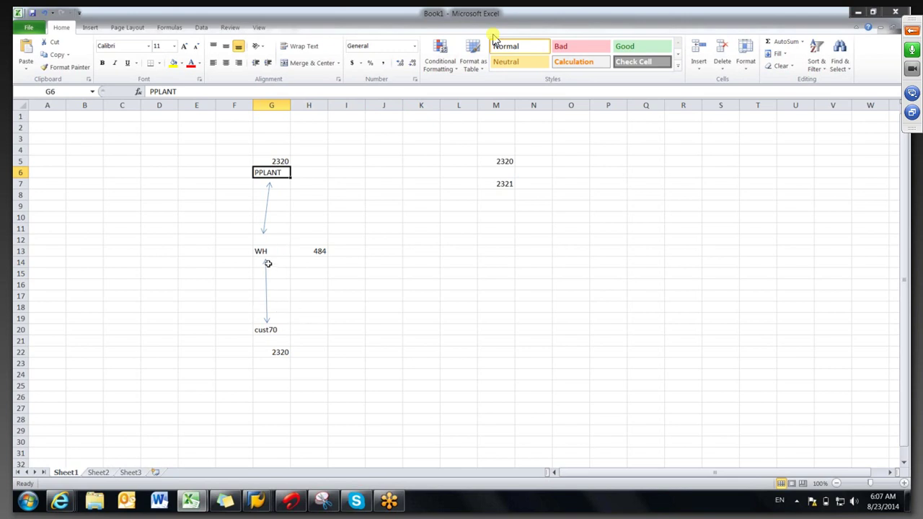
- Label a second supply chain sketch with CUST70 in cell L20 and 1000 in cell L12
click(467, 331)
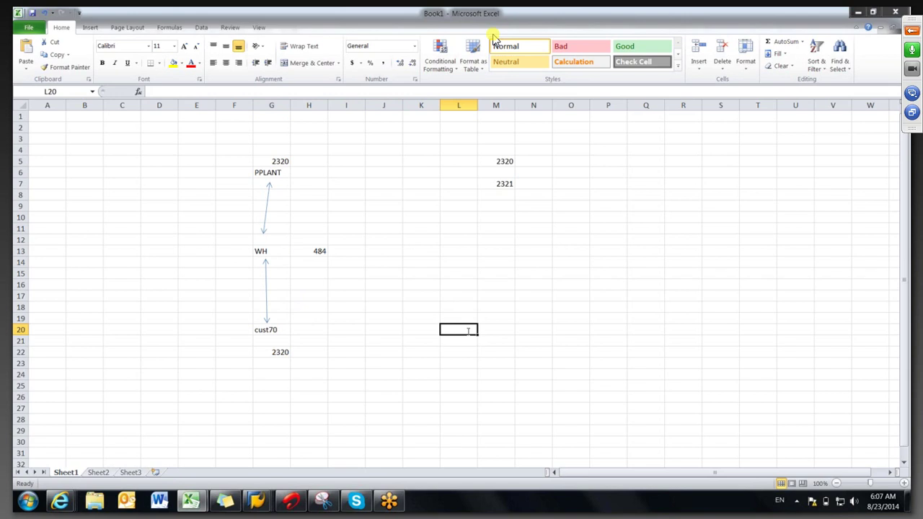
text(CUST70)
click(464, 241)
text(1000)
click(512, 292)
click(456, 241)
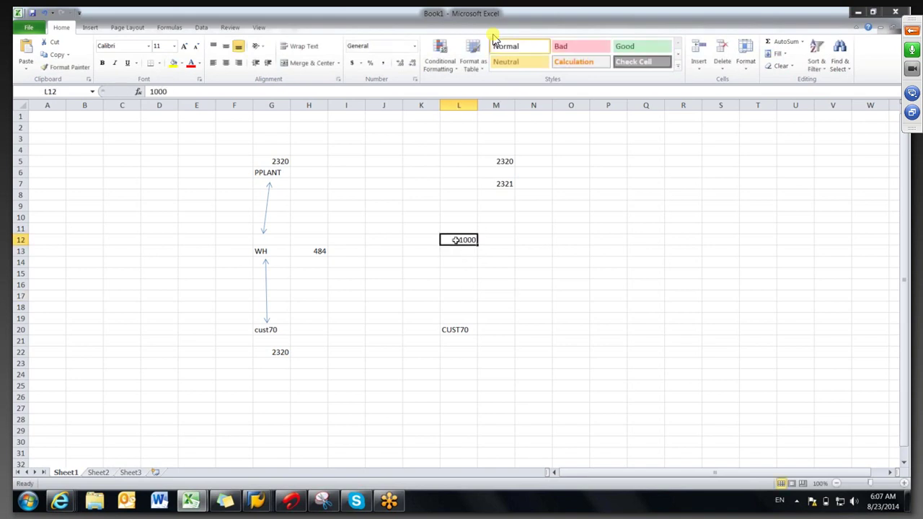
drag(504, 239, 786, 237)
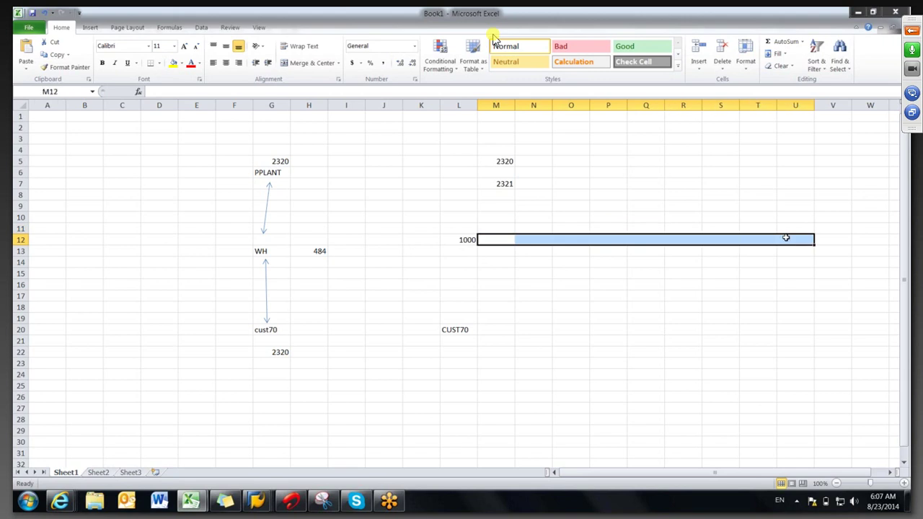
click(736, 284)
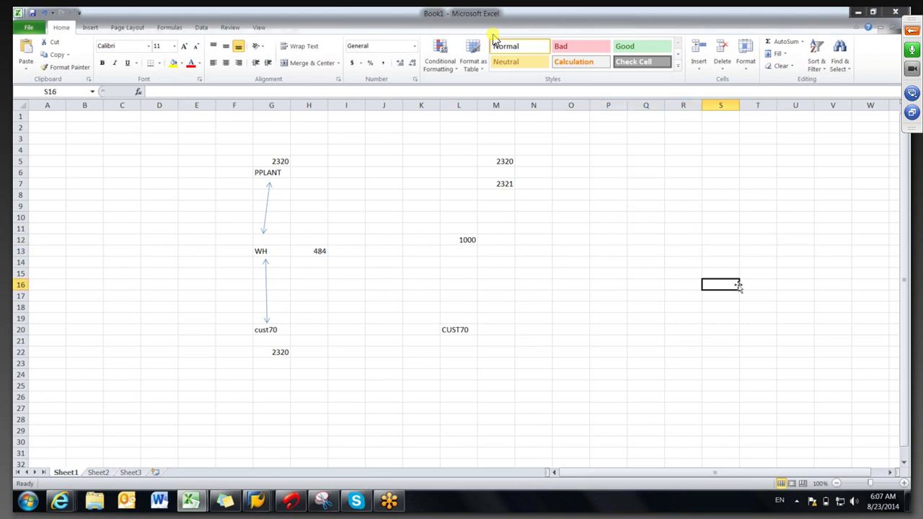
- Draw a double-headed arrow connecting CUST70 in L20 with 1000 in L12
click(466, 240)
click(462, 331)
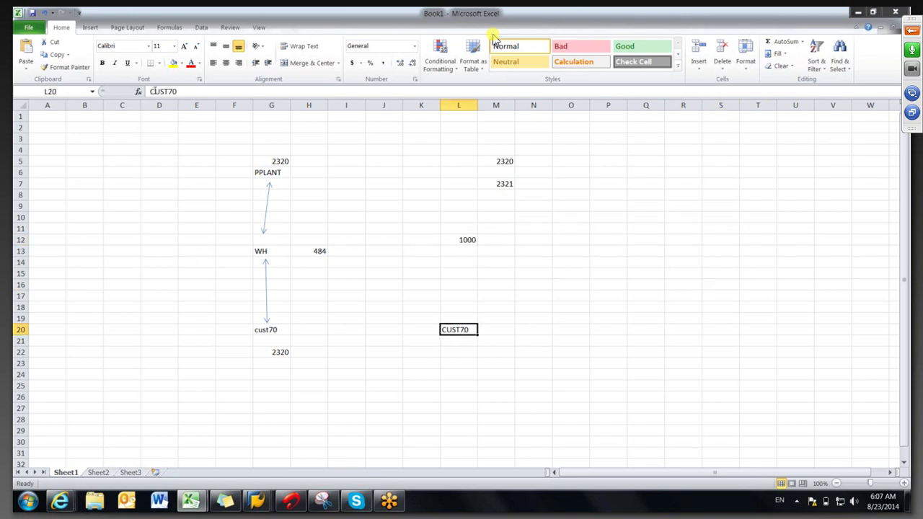
click(90, 28)
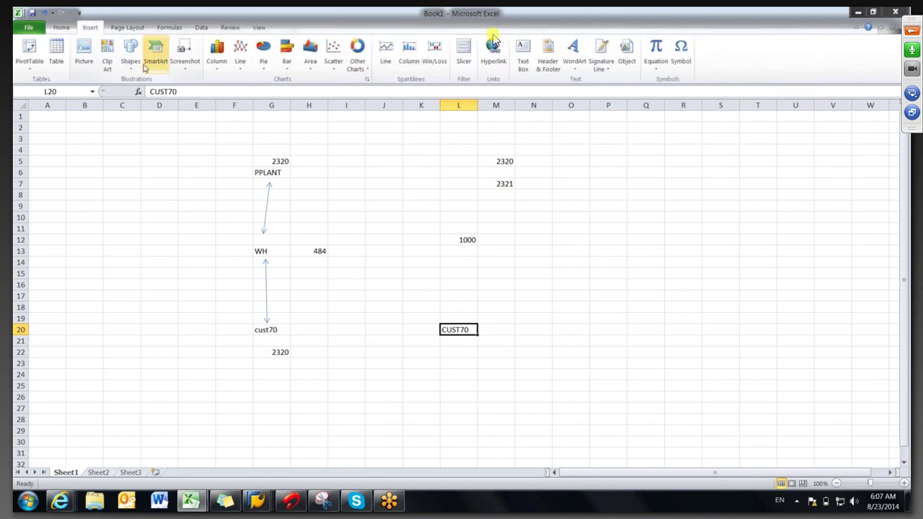
click(135, 70)
click(124, 90)
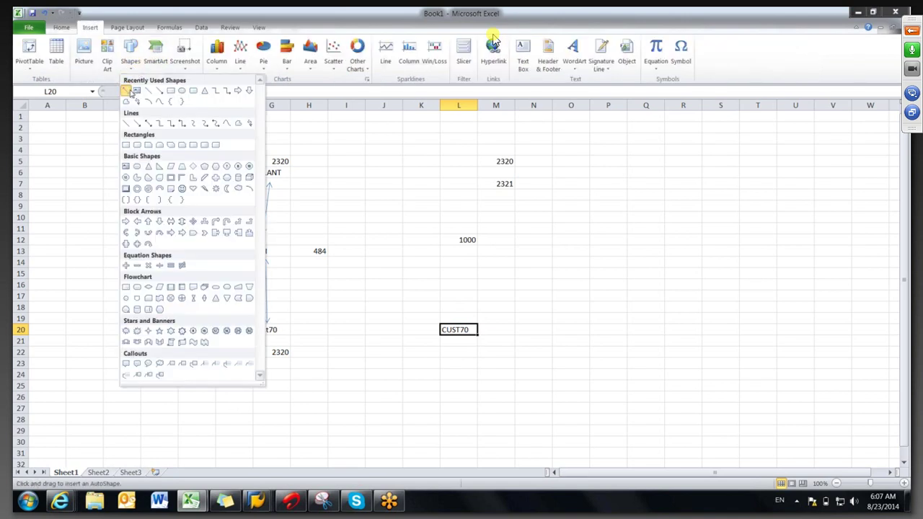
drag(450, 323, 455, 245)
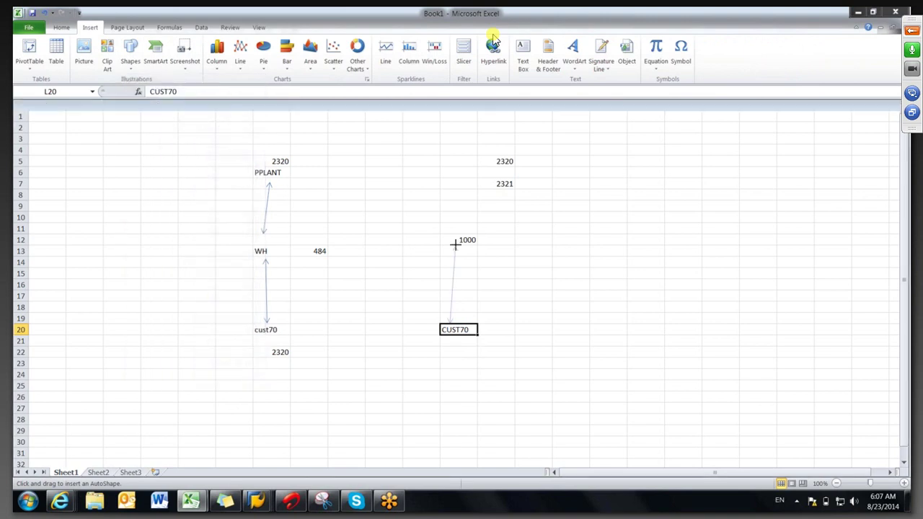
drag(455, 245, 456, 245)
click(481, 373)
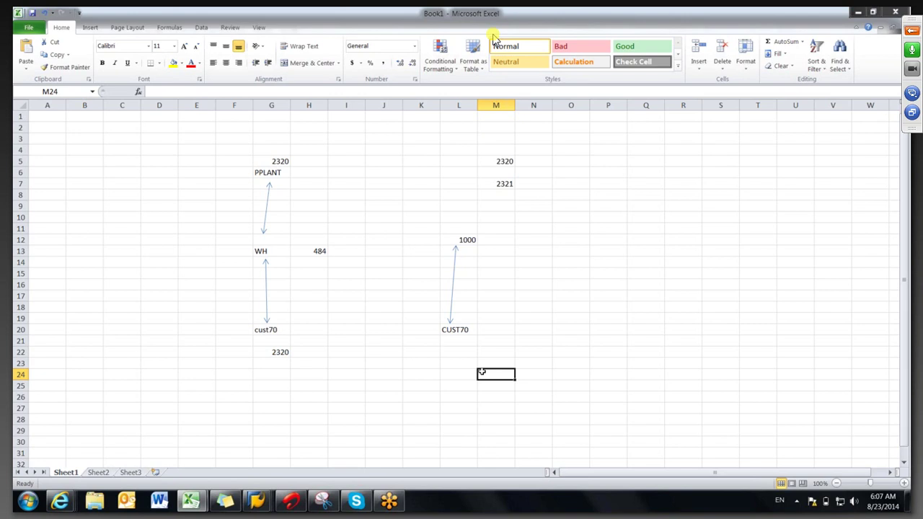
- Look over the new sketch, examining the CUST70 node, the 1000 node and the row of cells beside 1000
click(464, 330)
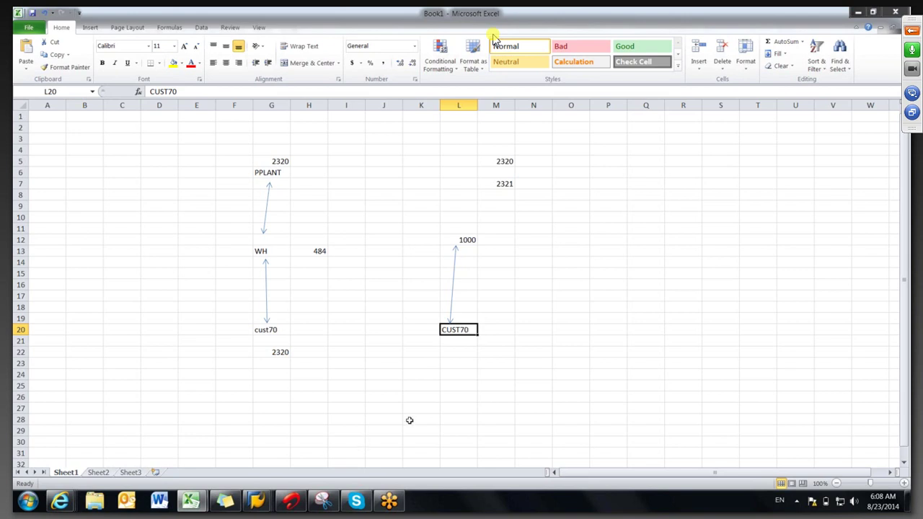
click(454, 372)
click(454, 331)
click(469, 240)
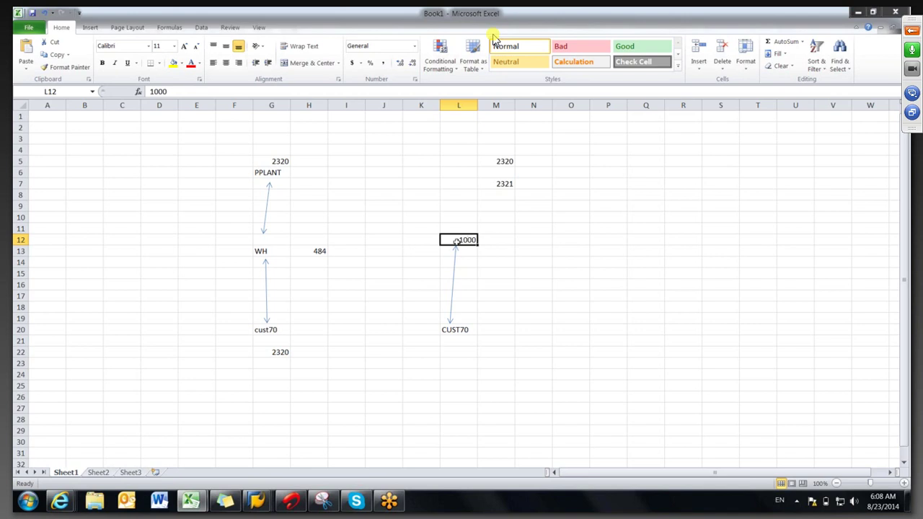
key(shift+Right)
key(shift+Right)
key(shift+Right)
key(shift+Right)
key(Right)
key(Right)
key(Right)
key(Right)
key(Down)
key(Down)
key(Down)
key(Down)
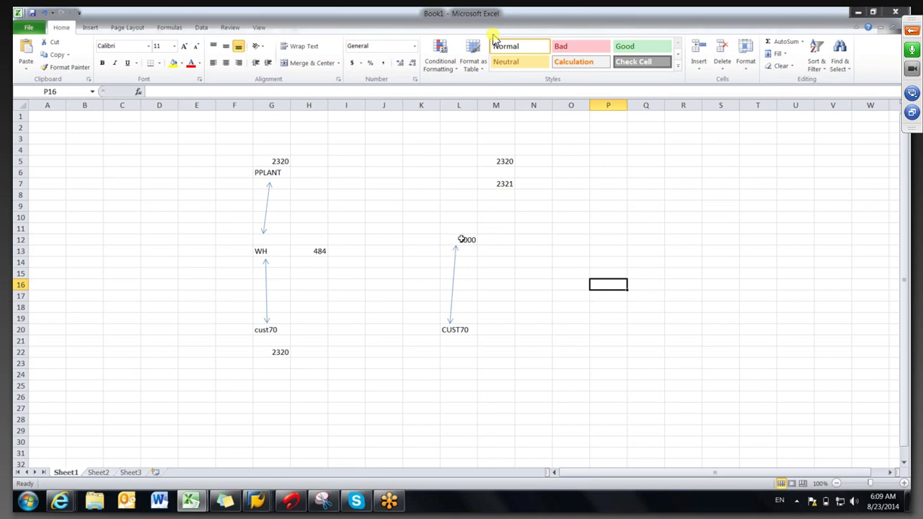
drag(522, 240, 683, 242)
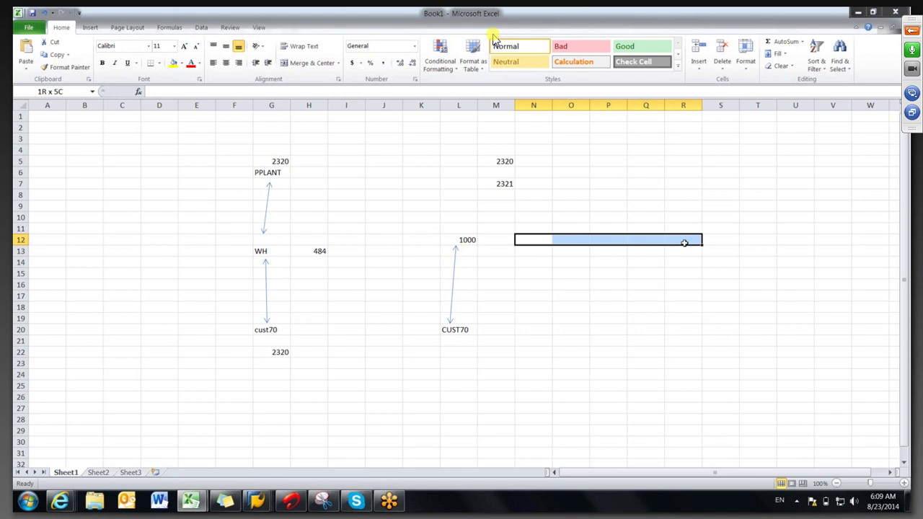
drag(711, 241, 736, 244)
click(455, 241)
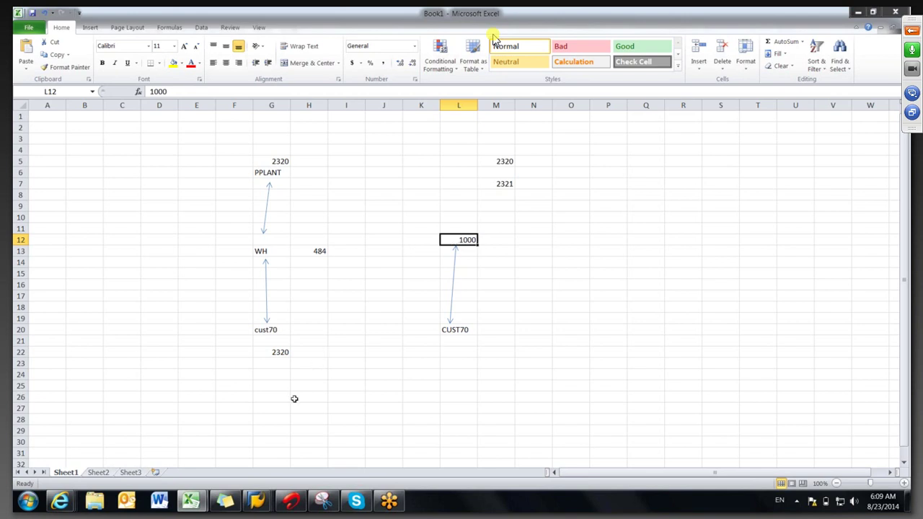
- Switch back to the SAP planning book for location 1000 and review the planned distribution demand from 23.08 to 02.09
click(257, 502)
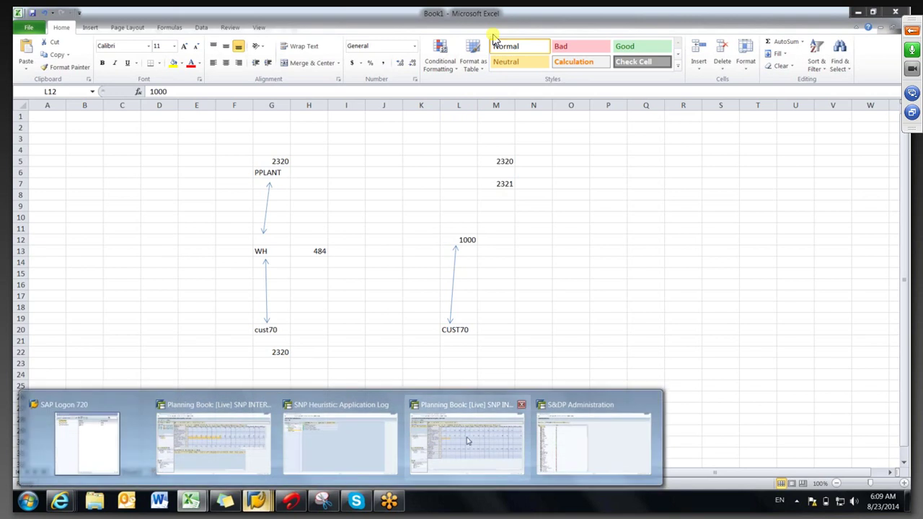
click(467, 441)
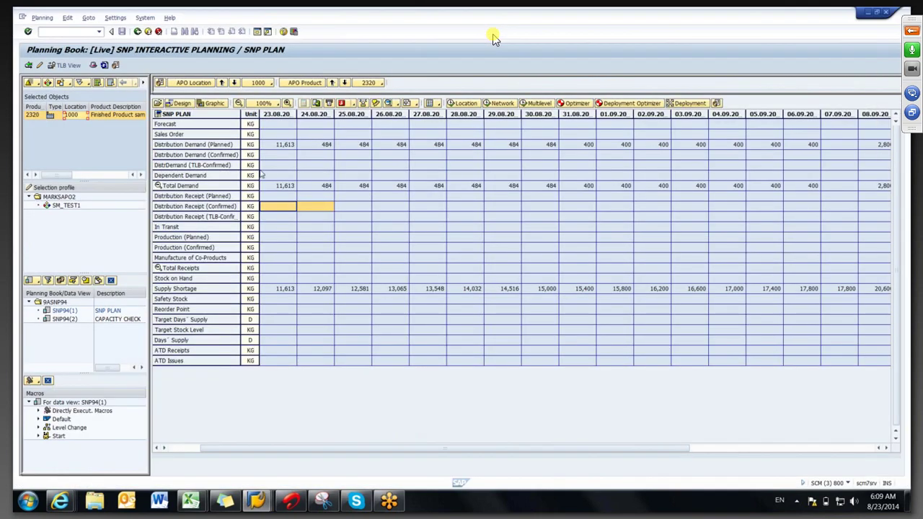
drag(277, 146, 638, 146)
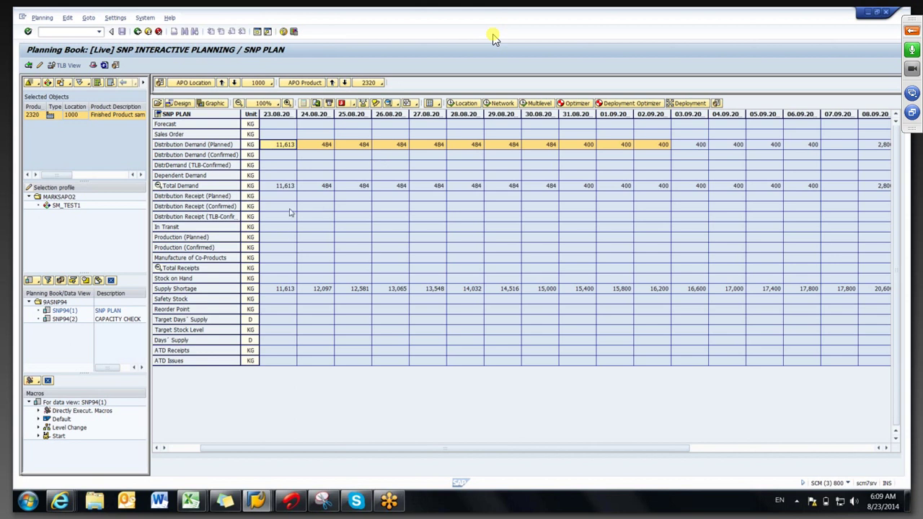
- Switch to the SNP planning run, set the location to 1000 and execute the location heuristic for product 2320
drag(282, 206, 534, 215)
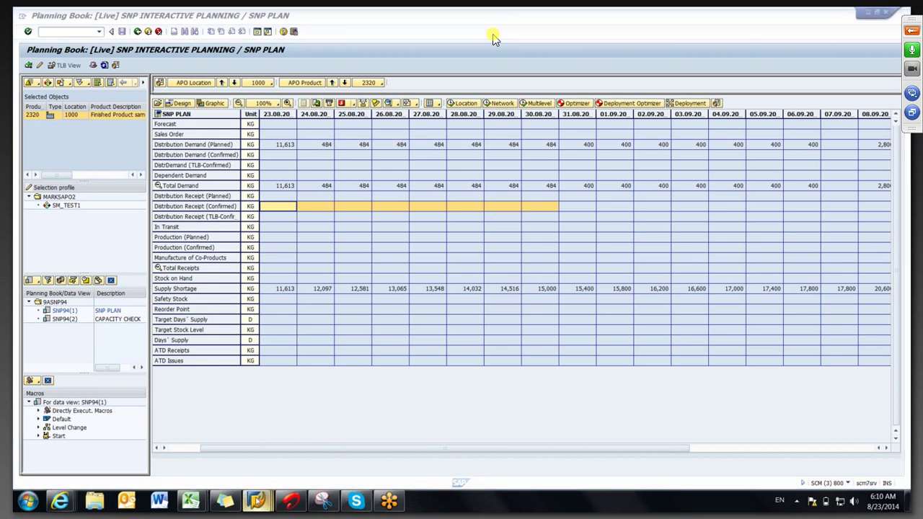
mouse_move(256, 501)
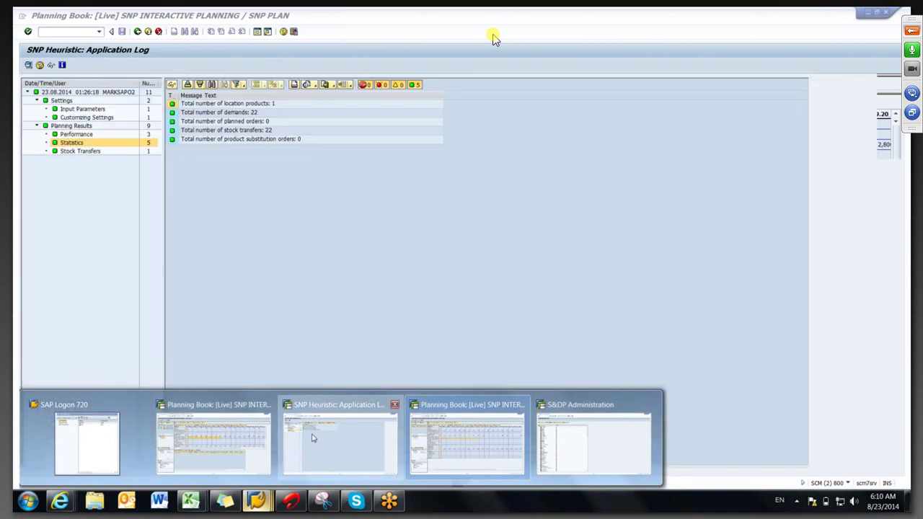
click(288, 449)
key(F3)
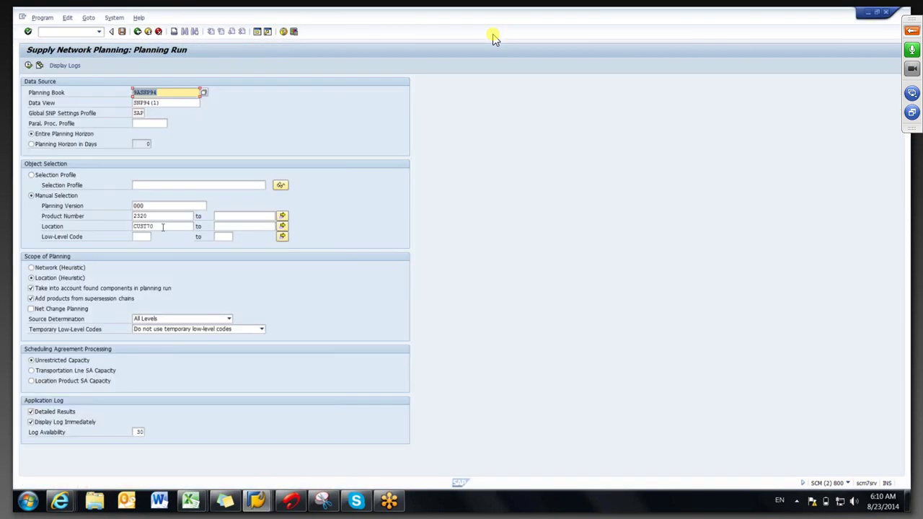
key(BackSpace)
key(BackSpace)
key(BackSpace)
key(BackSpace)
key(BackSpace)
key(BackSpace)
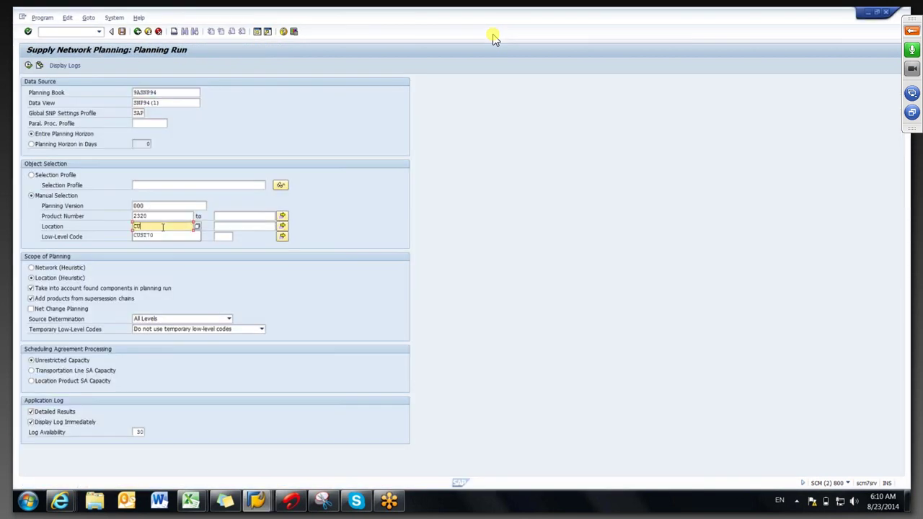
text(1000)
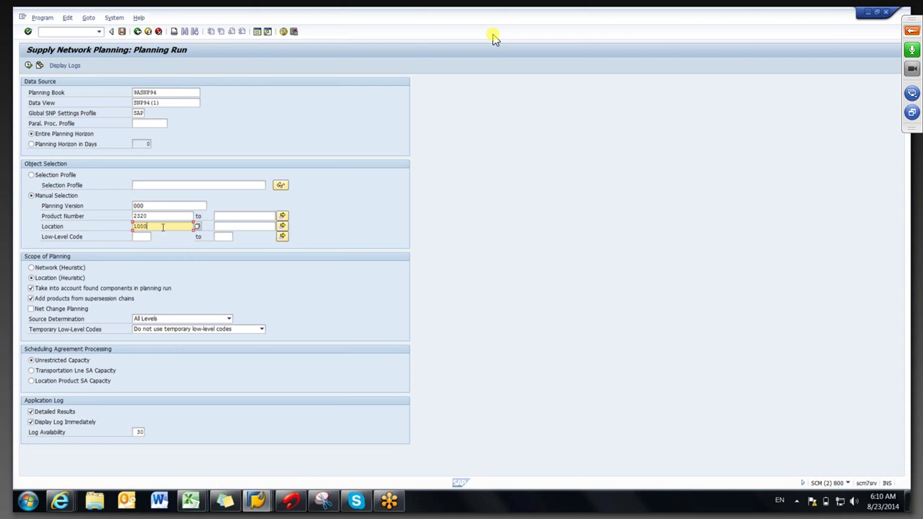
key(Return)
click(28, 65)
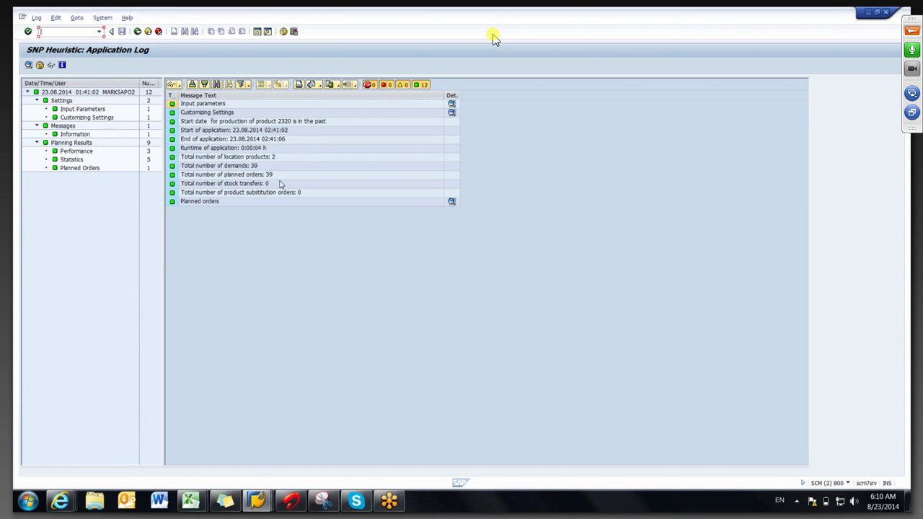
- Return to the planning book for location 1000, reload its data and expand the Total Demand and Total Receipts rows
click(260, 502)
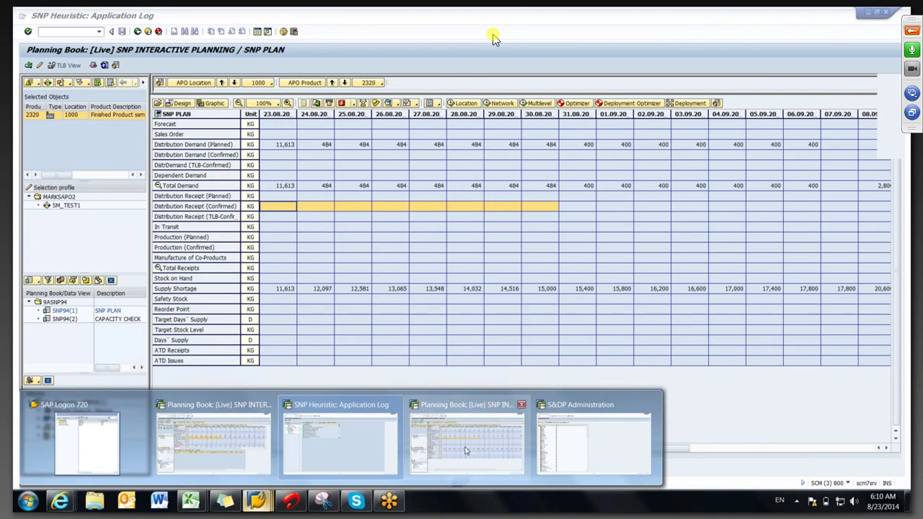
click(467, 453)
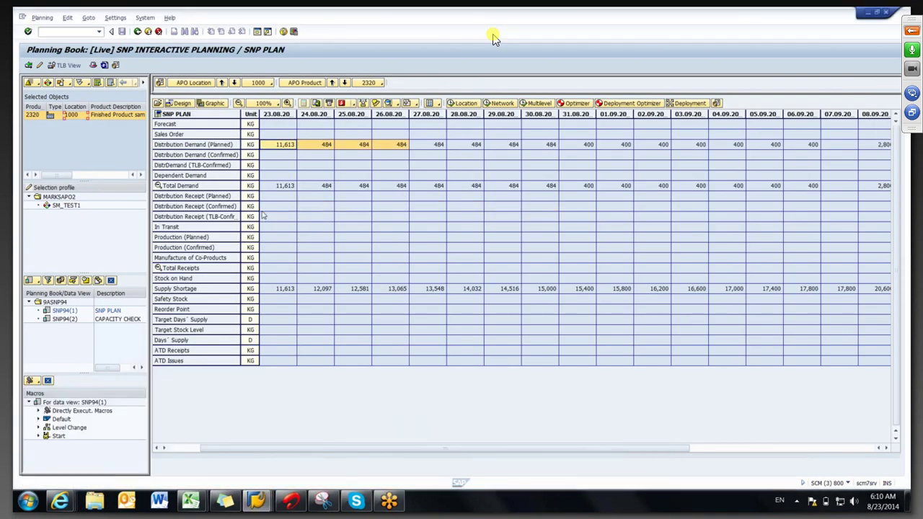
drag(278, 196, 571, 237)
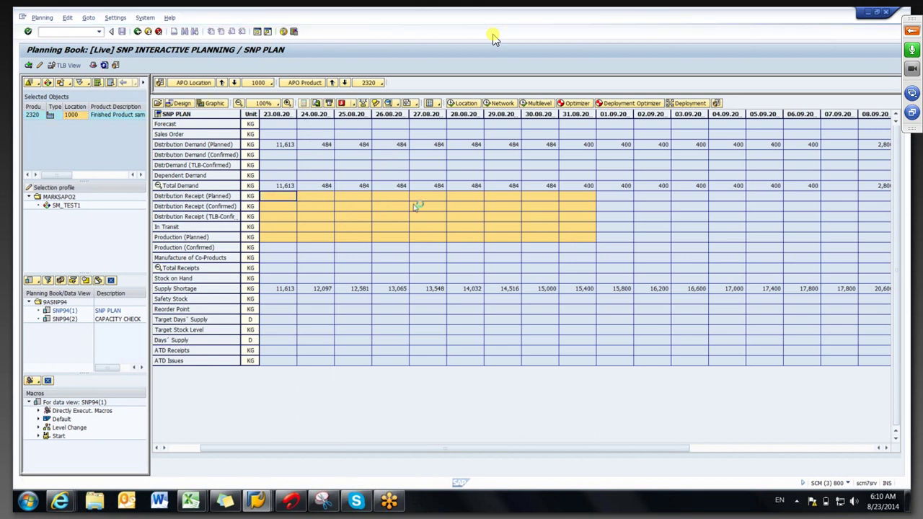
key(Return)
click(179, 124)
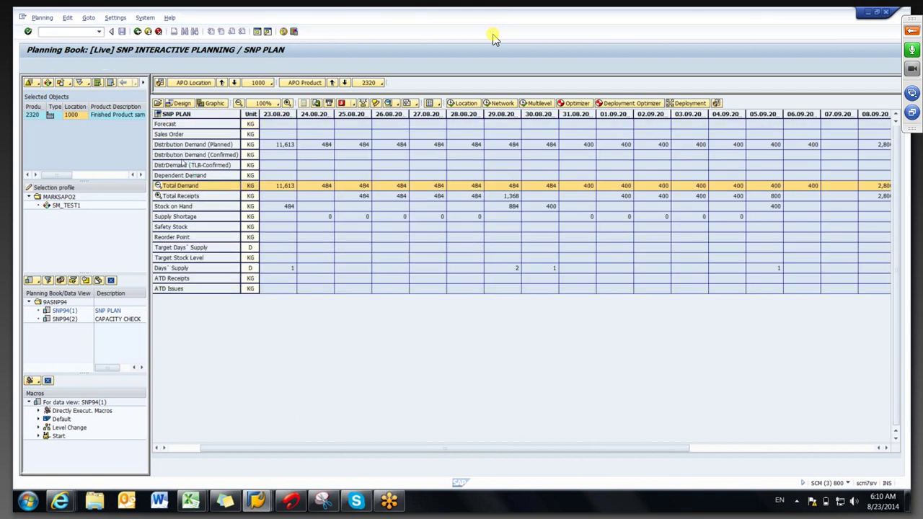
click(189, 196)
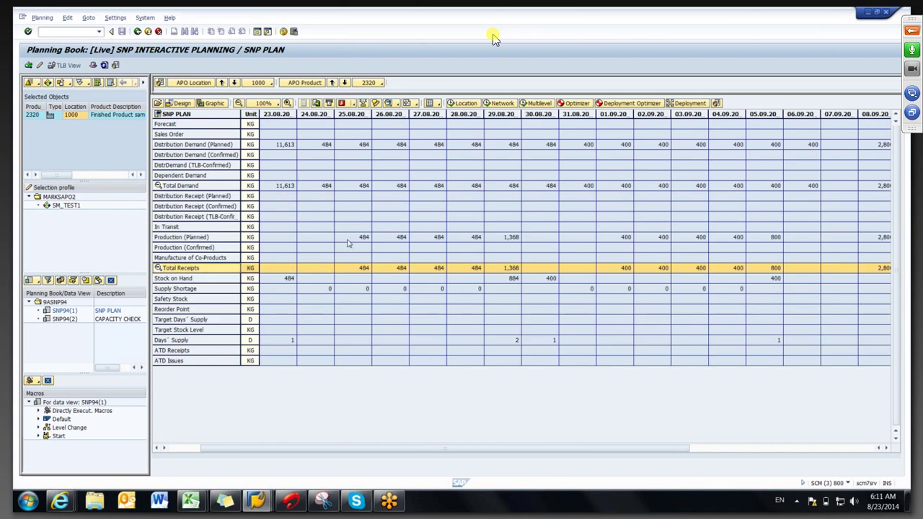
- Review the planned production row and inspect the order details and category behind the 25.08 quantity, then close the details
drag(353, 243, 871, 239)
click(463, 260)
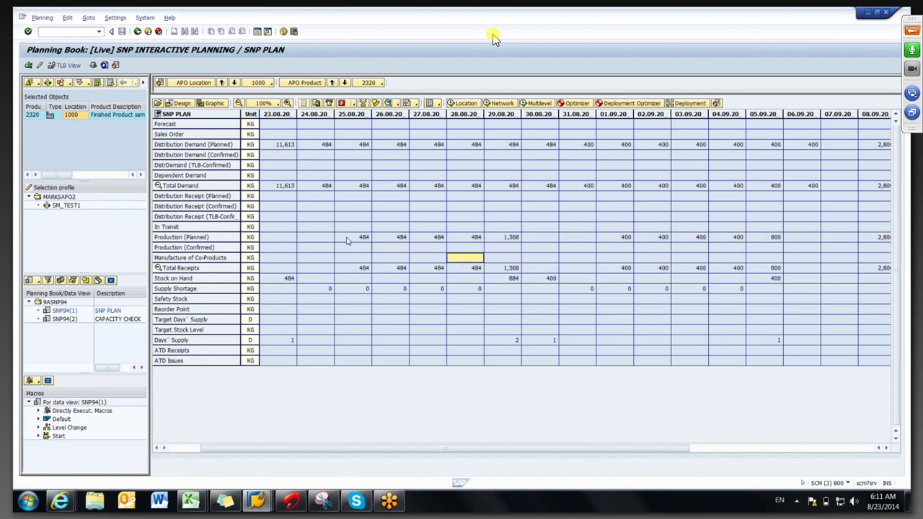
click(181, 238)
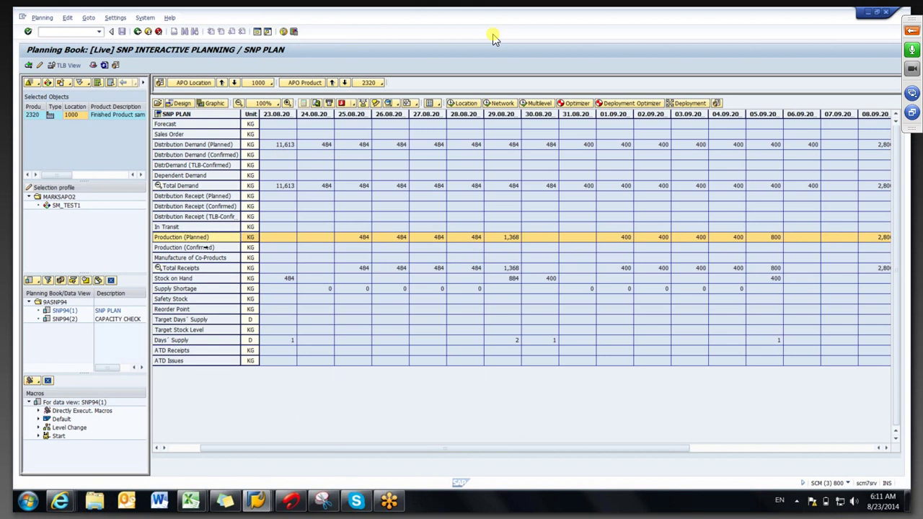
click(352, 238)
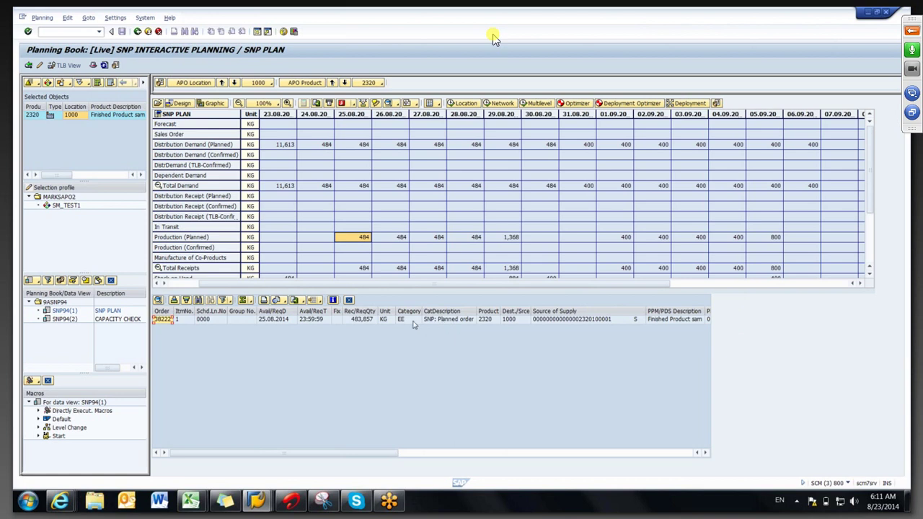
click(411, 322)
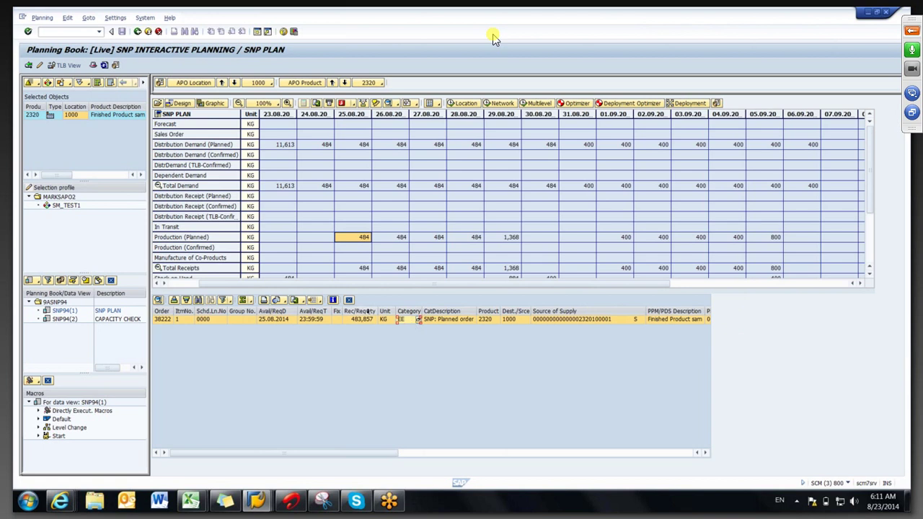
click(349, 300)
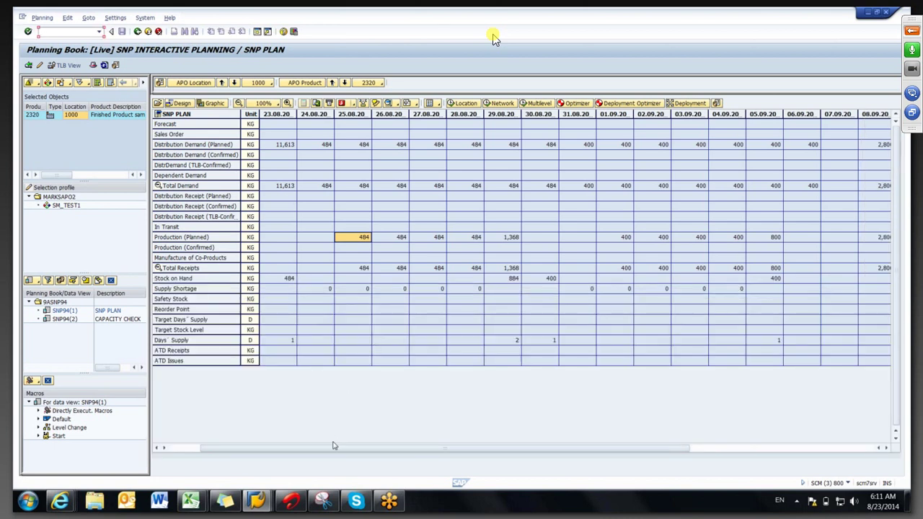
mouse_move(334, 449)
mouse_down()
mouse_move(318, 451)
mouse_move(339, 448)
mouse_up()
click(343, 340)
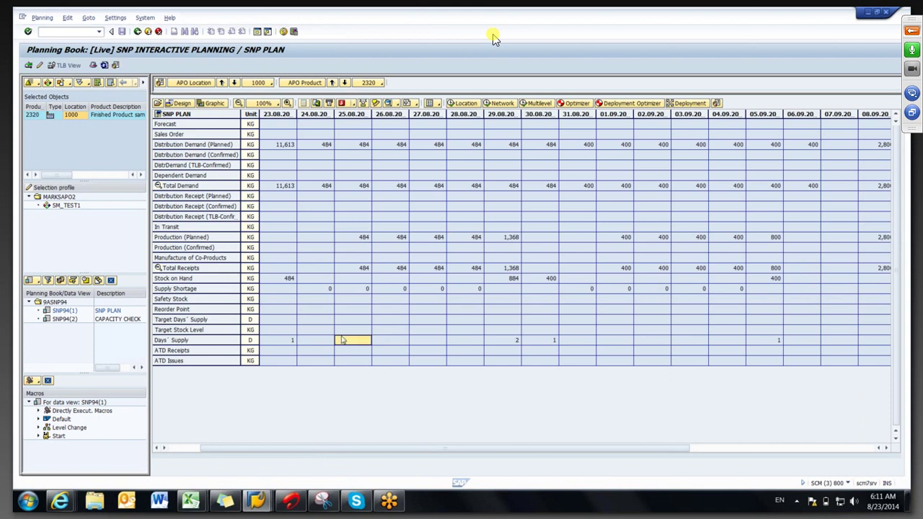
click(326, 258)
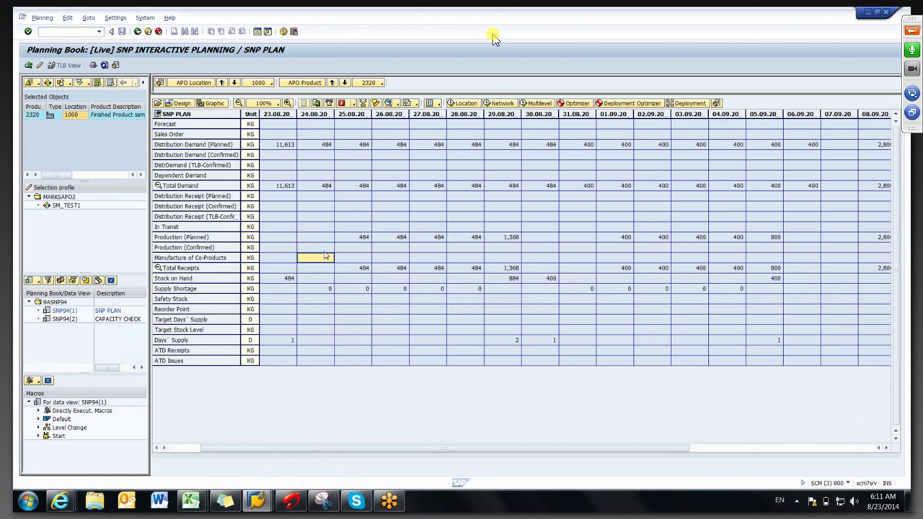
click(317, 220)
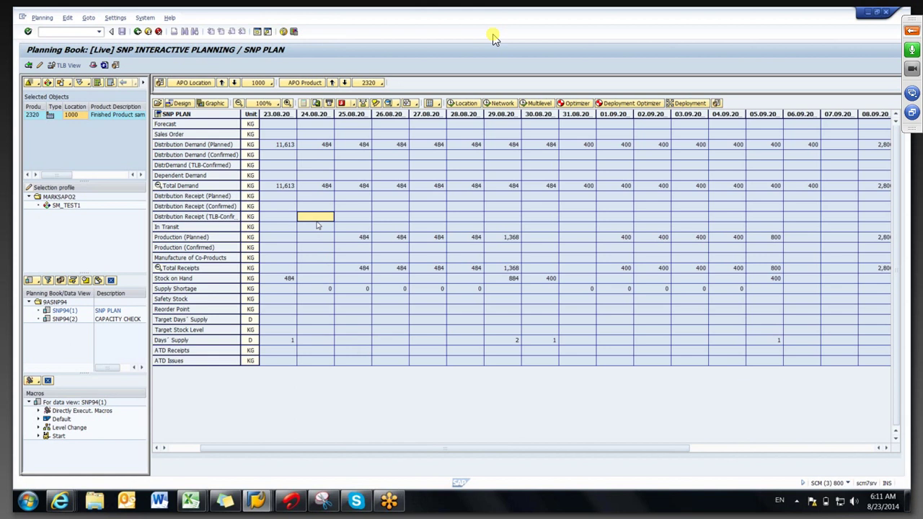
click(353, 241)
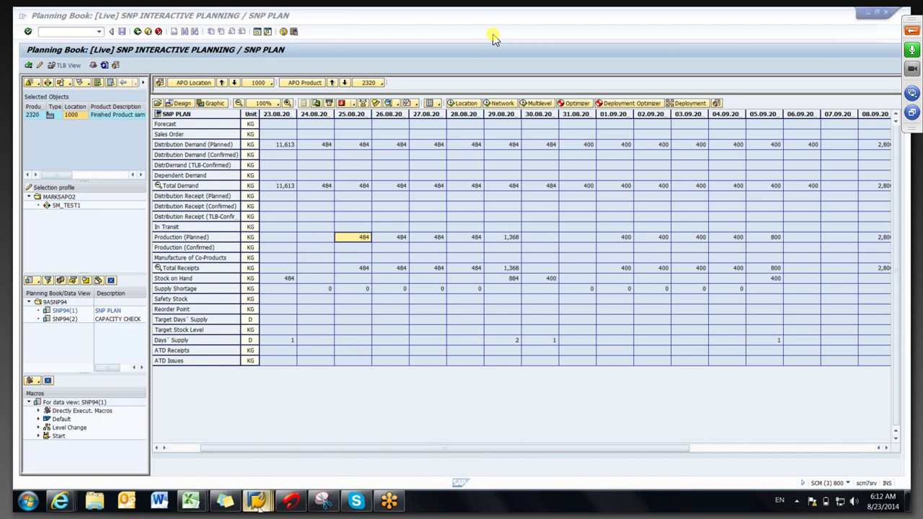
- Switch to the planning book listing all three locations, load product 2320 at CUST80 and review its forecast from 25.08 to 31.08
mouse_move(314, 438)
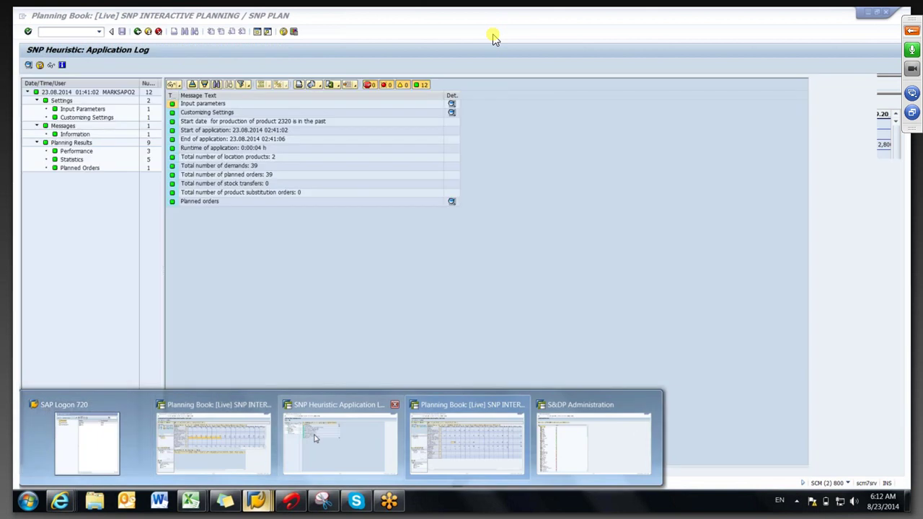
click(228, 440)
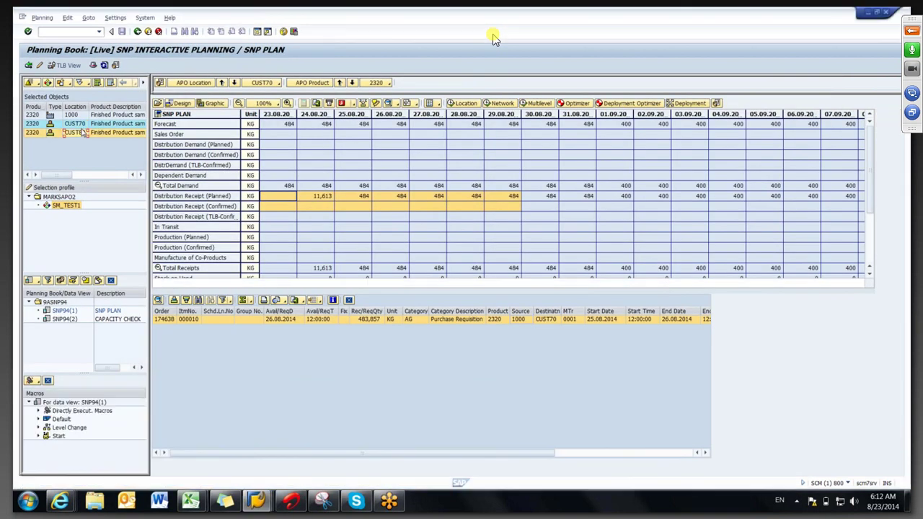
click(77, 124)
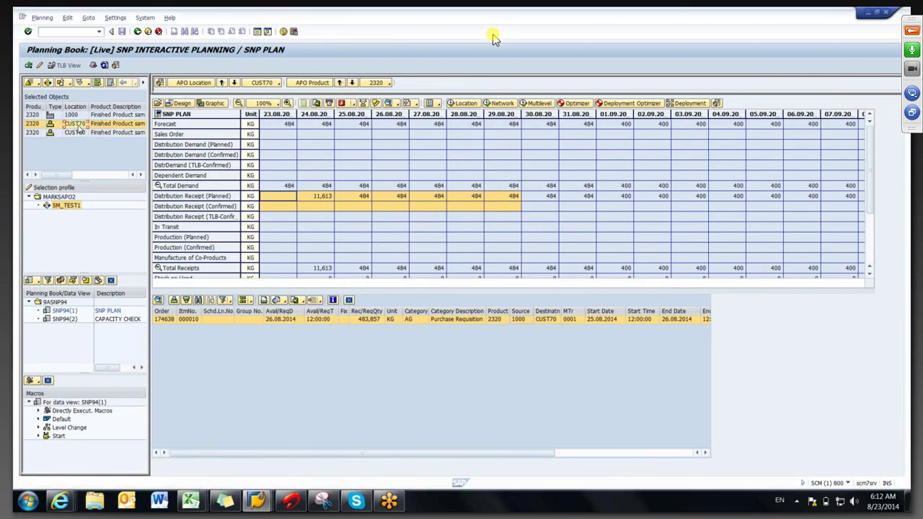
click(75, 134)
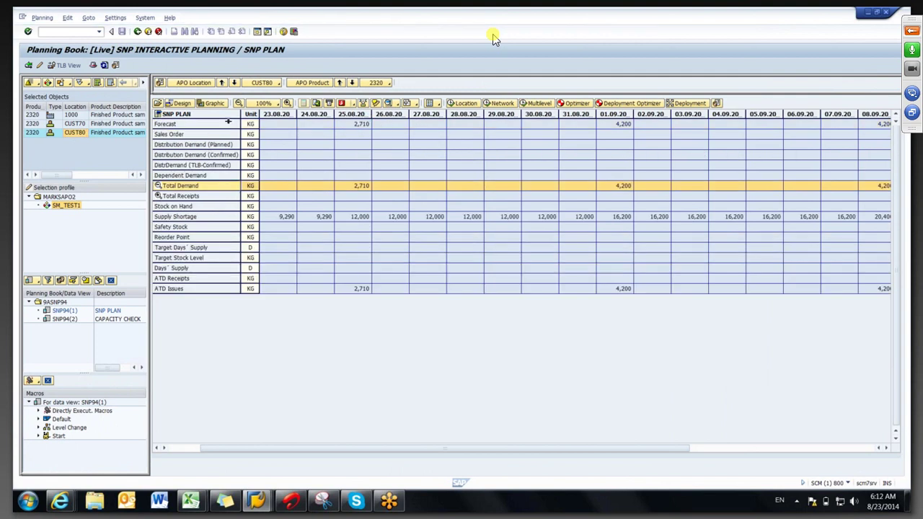
double_click(175, 196)
click(365, 226)
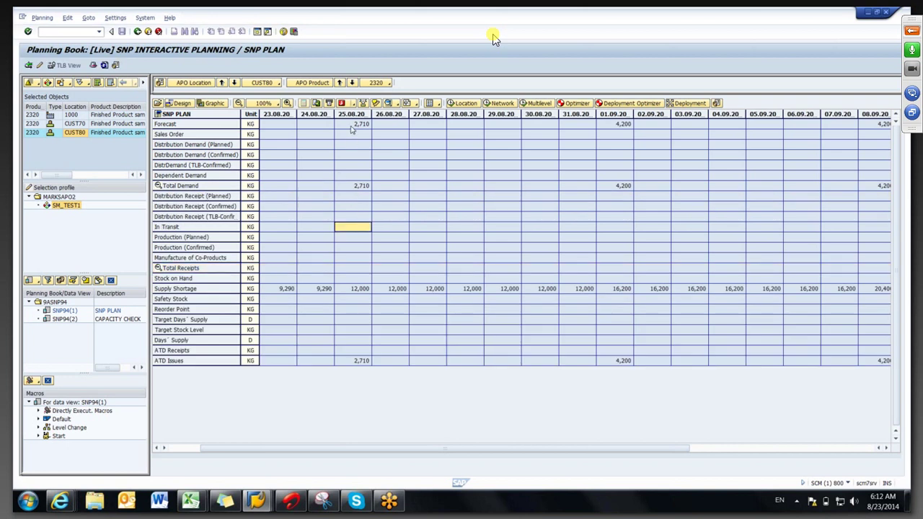
drag(353, 126, 591, 123)
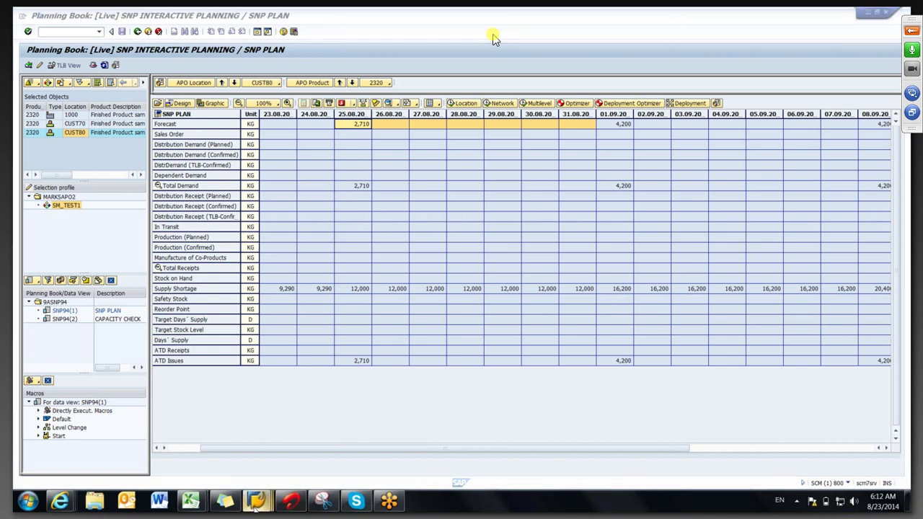
- Execute the location heuristic for product 2320 with the location set to CUST80 and check the stock transfers entry in the log
mouse_move(257, 498)
click(344, 444)
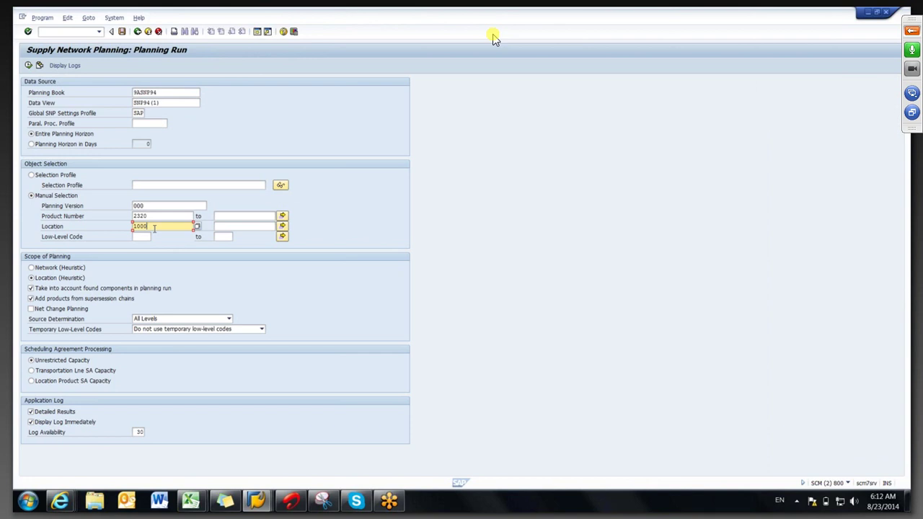
key(BackSpace)
key(BackSpace)
key(BackSpace)
key(BackSpace)
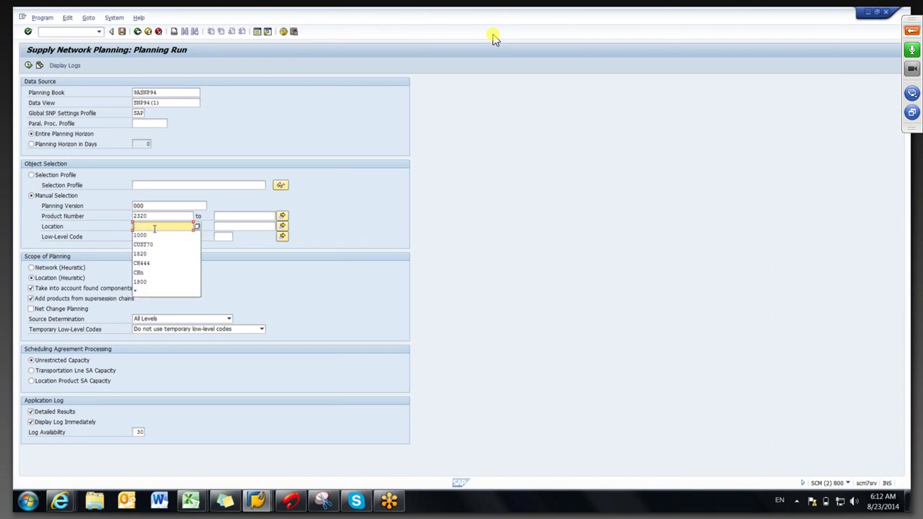
text(CUST)
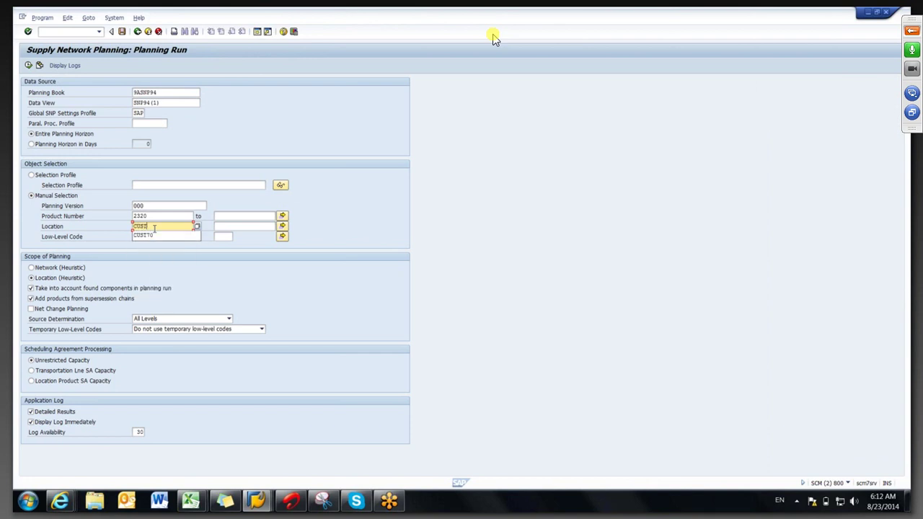
text(80)
key(Return)
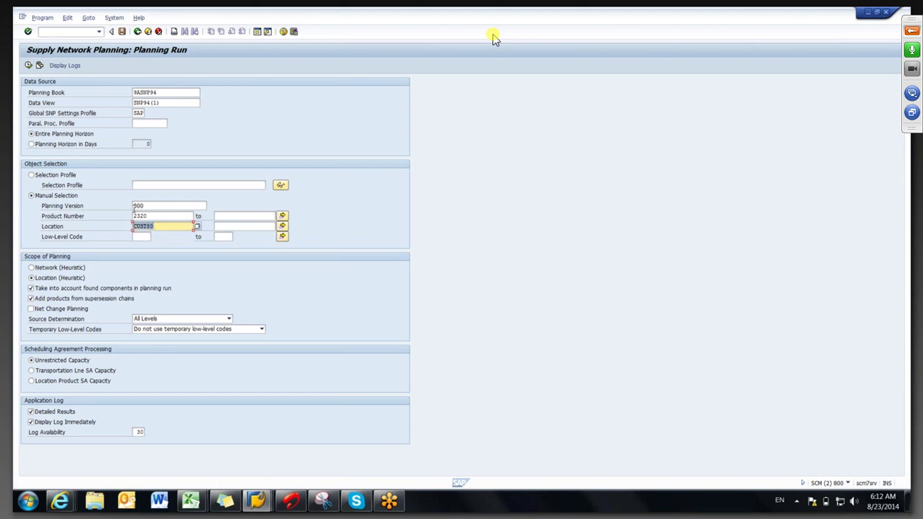
click(29, 66)
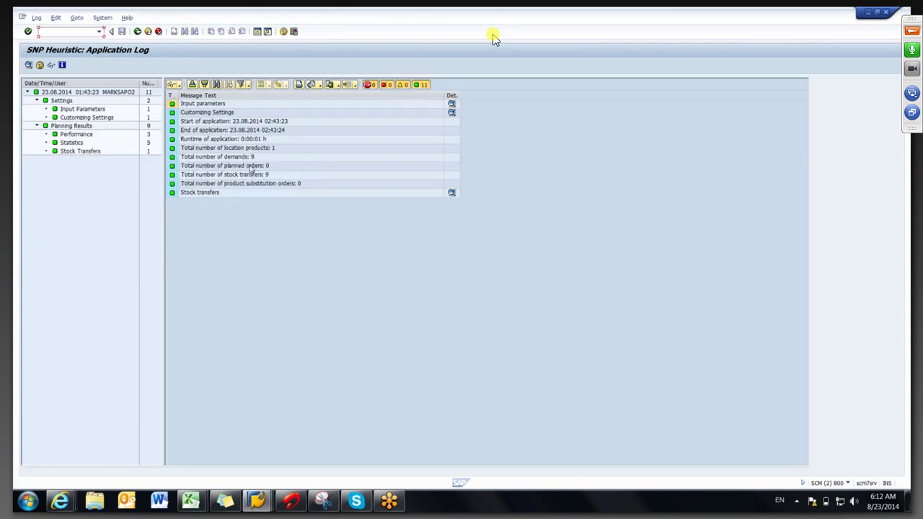
click(266, 176)
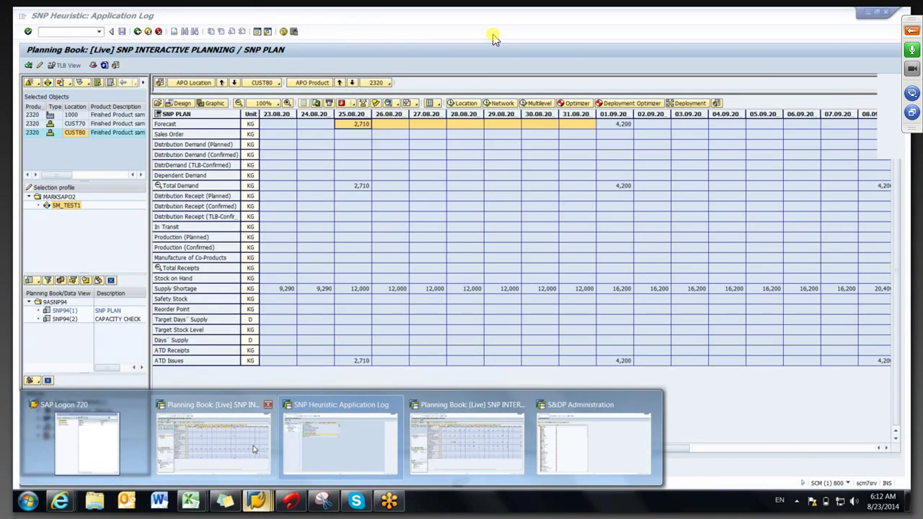
- Reload the CUST80 planning book data and inspect the purchase requisition details behind the planned distribution receipt on 25.08
click(253, 449)
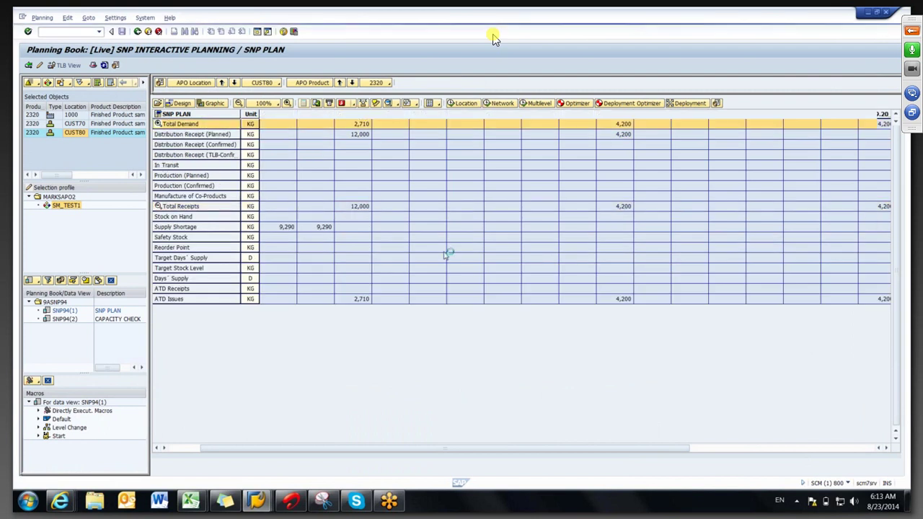
click(347, 200)
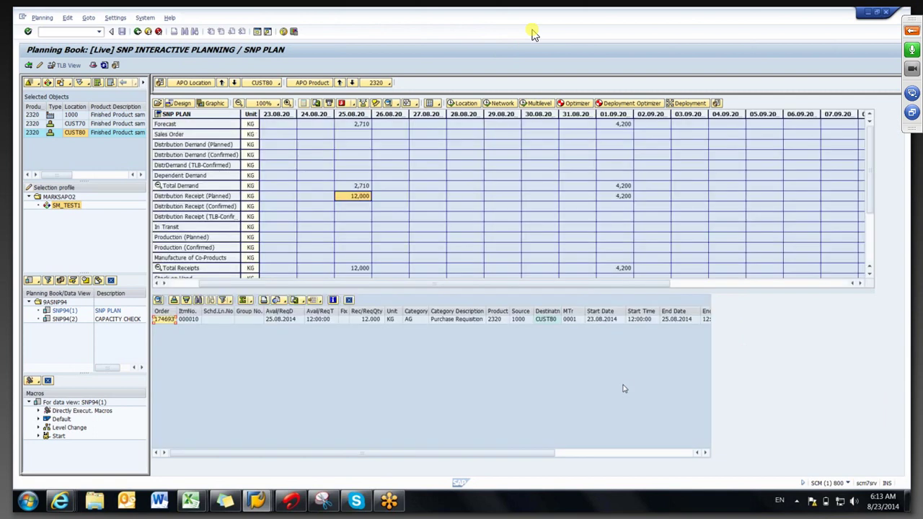
click(540, 321)
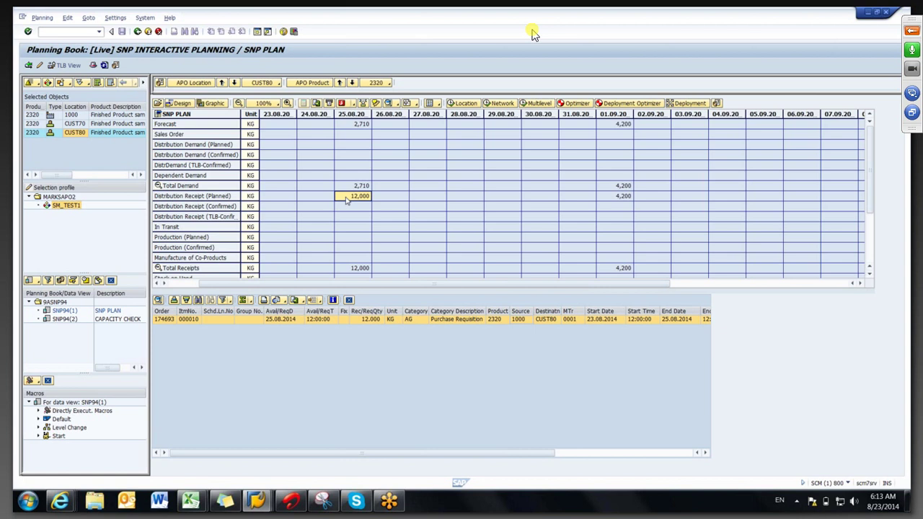
- Switch to the planning book for location 1000, reload product 2320 and review its planned distribution demand from 23.08 to 08.09
click(608, 199)
click(258, 503)
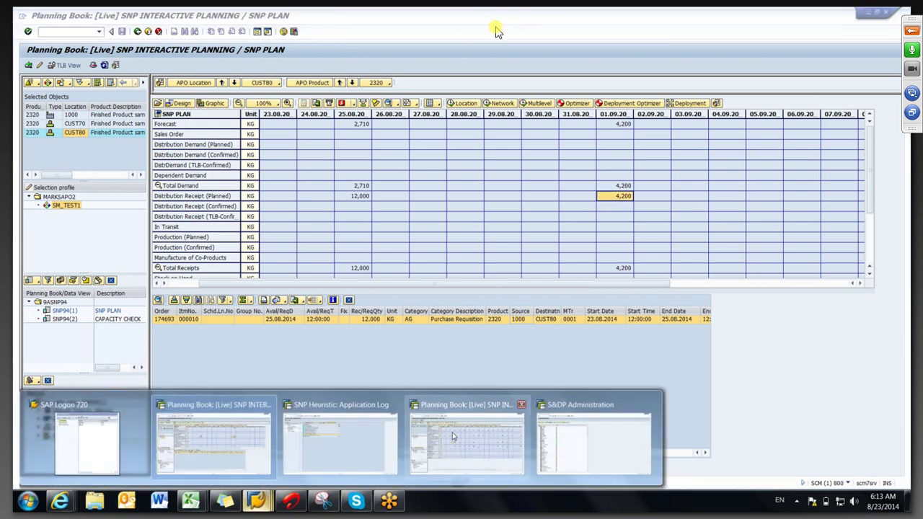
click(453, 435)
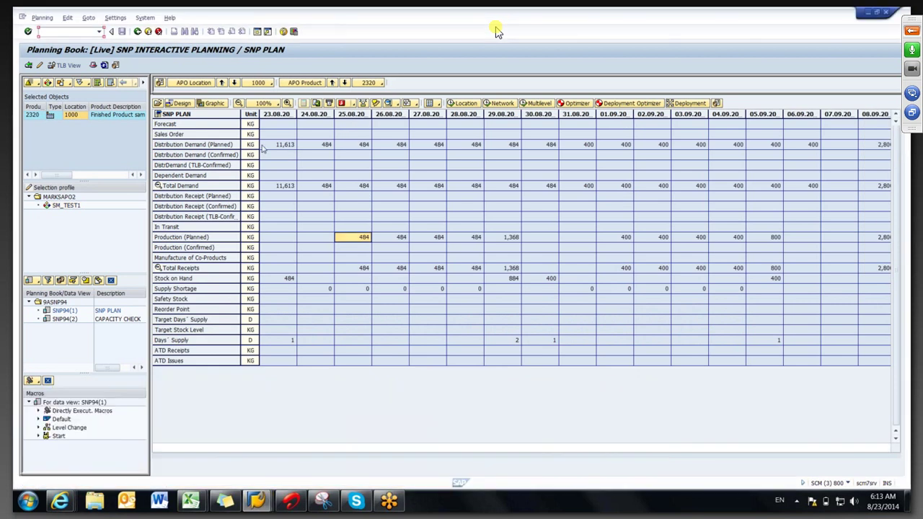
drag(273, 147, 638, 151)
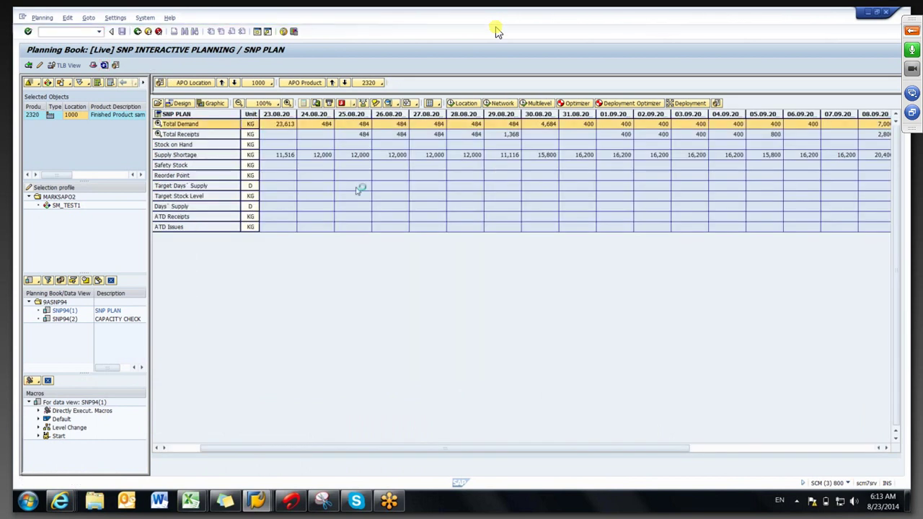
click(269, 146)
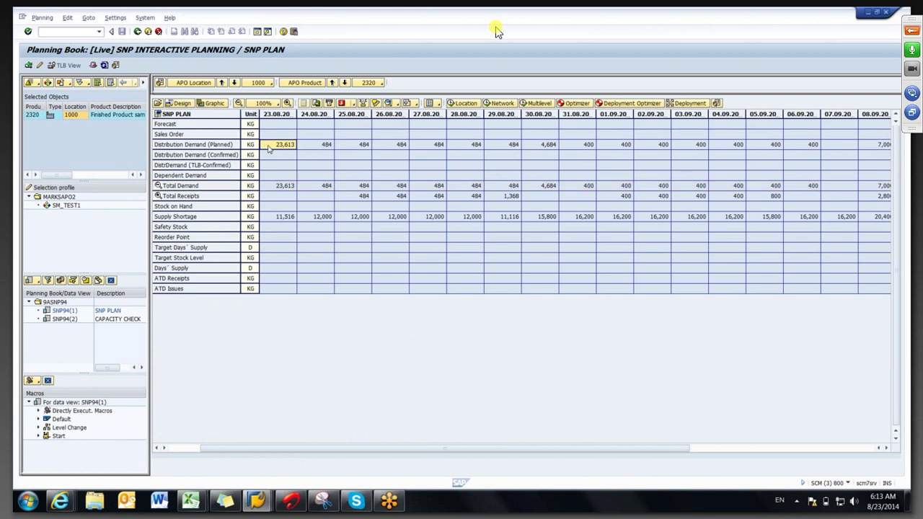
click(533, 147)
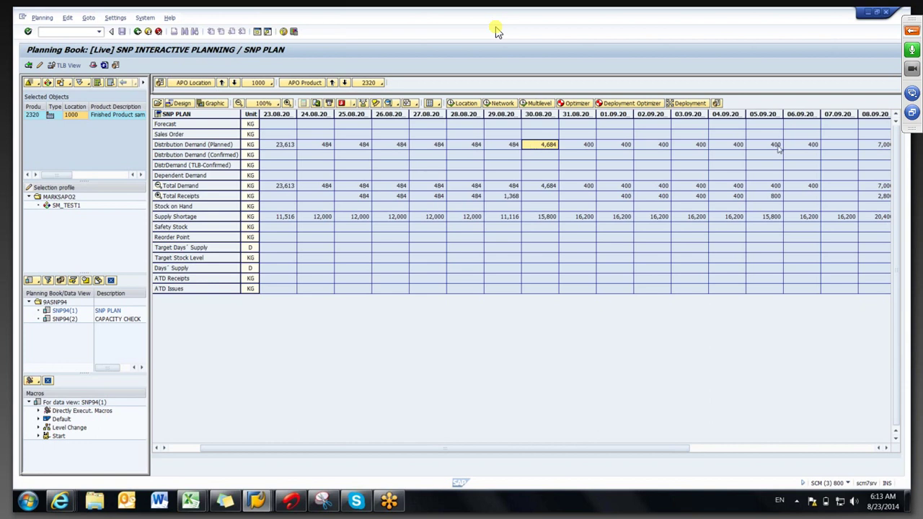
click(865, 146)
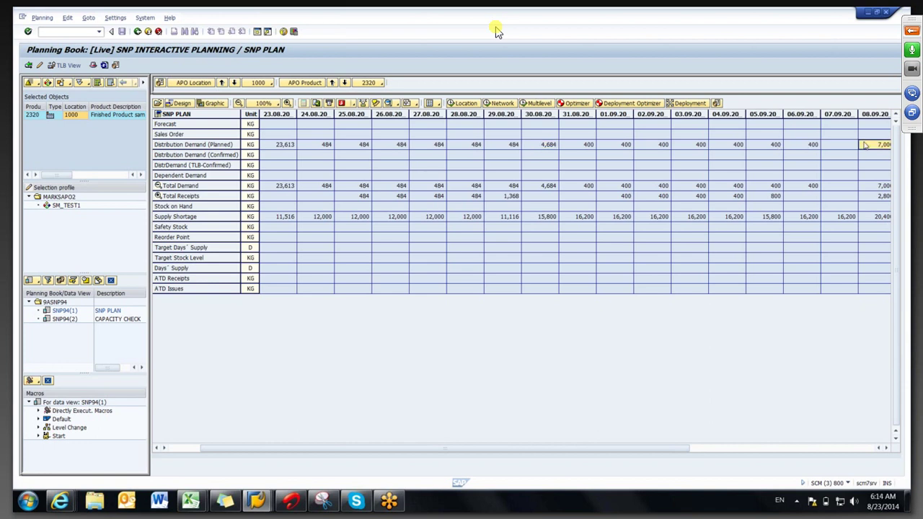
- Inspect the order details behind the 30.08 planned distribution demand, comparing the CUST70 and CUST80 destinations and quantities, then close the details
click(496, 147)
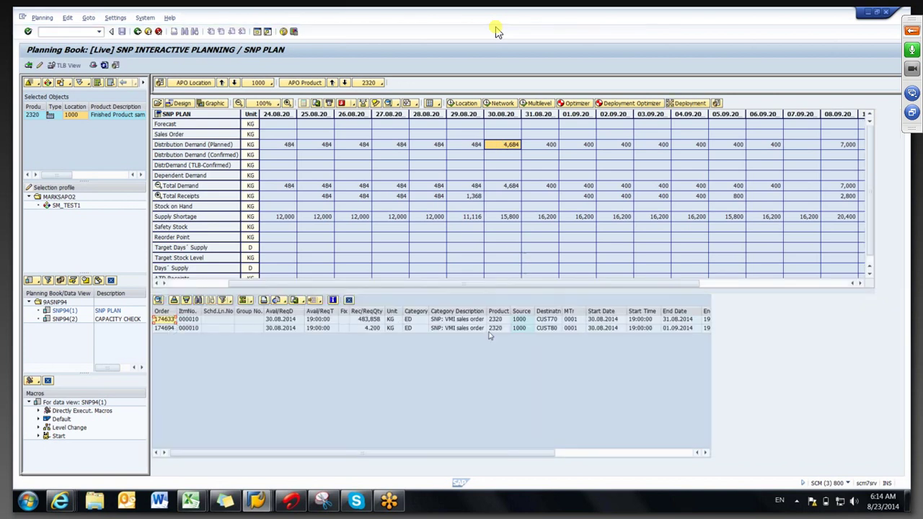
click(552, 320)
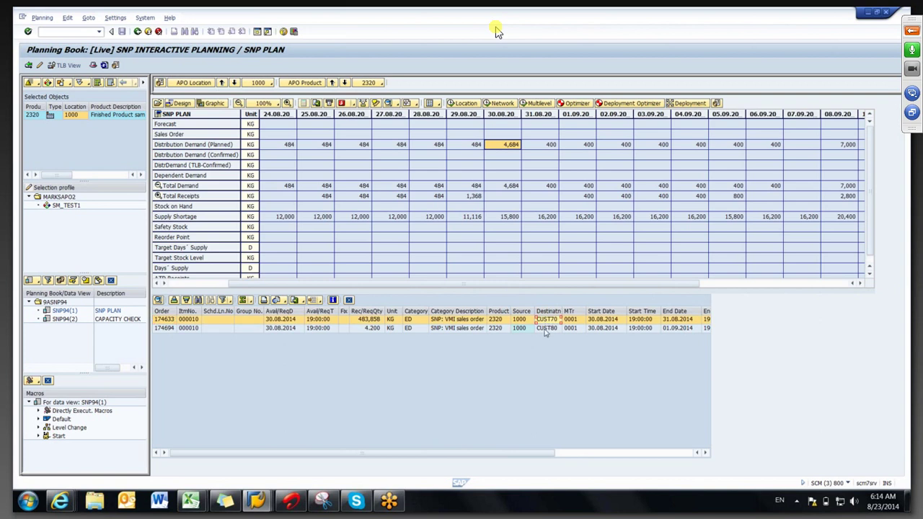
click(546, 328)
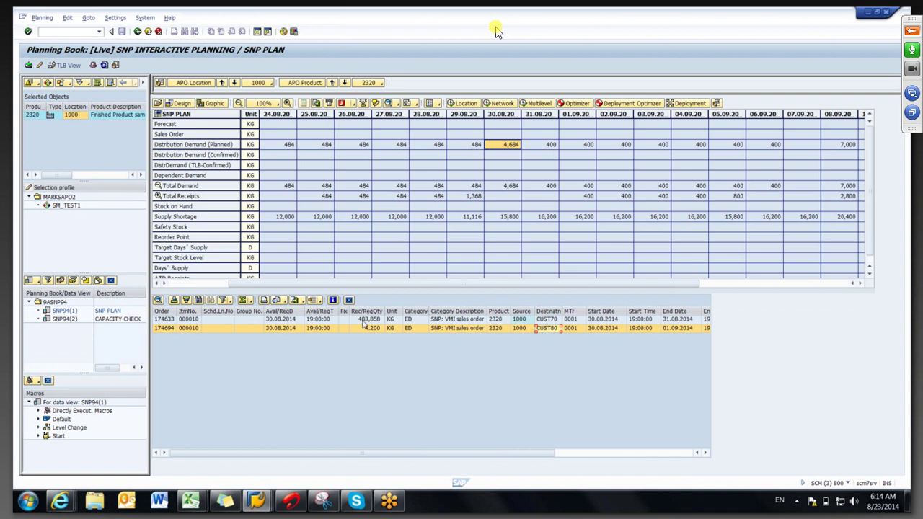
click(355, 320)
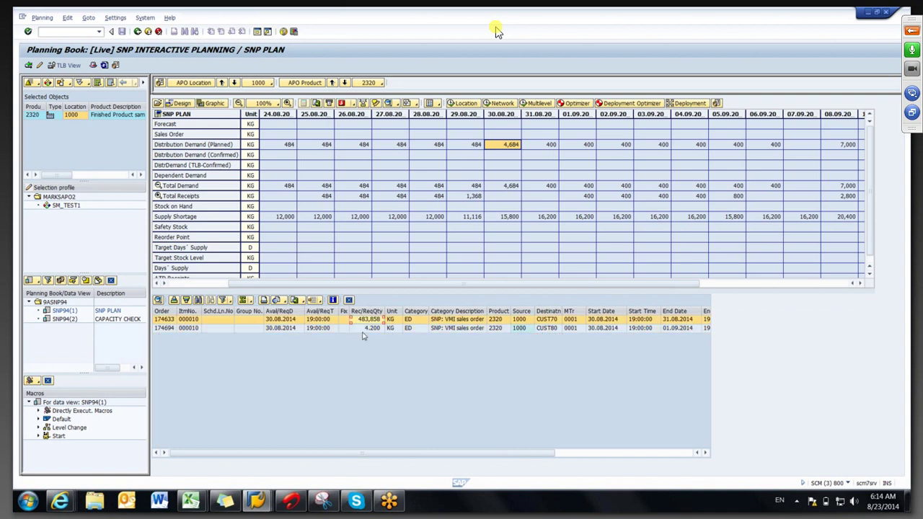
click(362, 329)
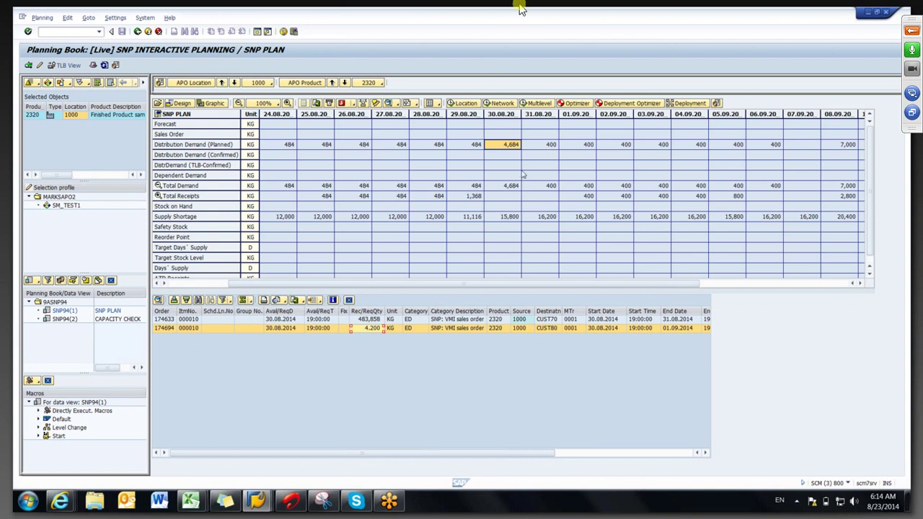
click(496, 147)
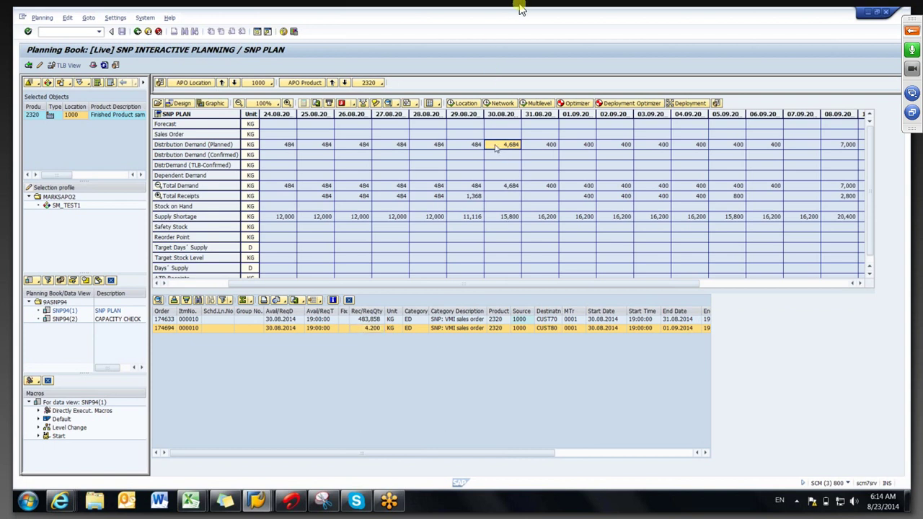
click(357, 326)
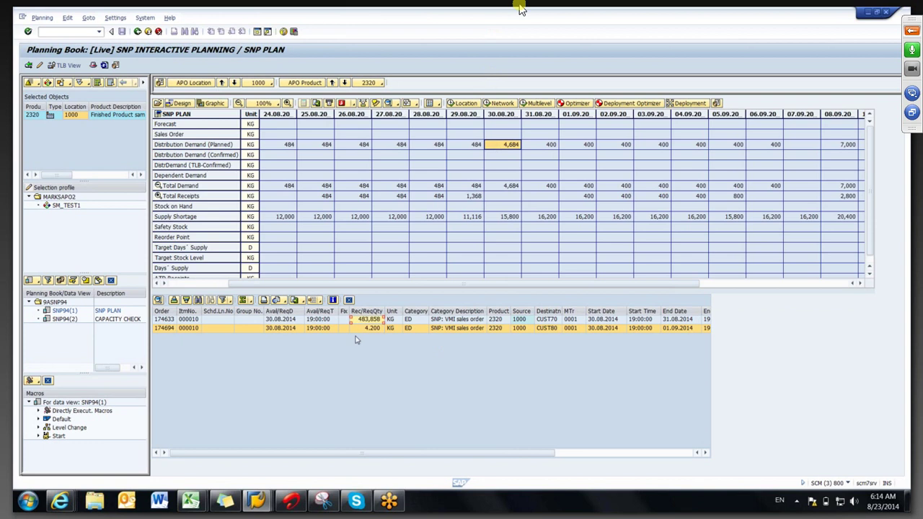
click(493, 144)
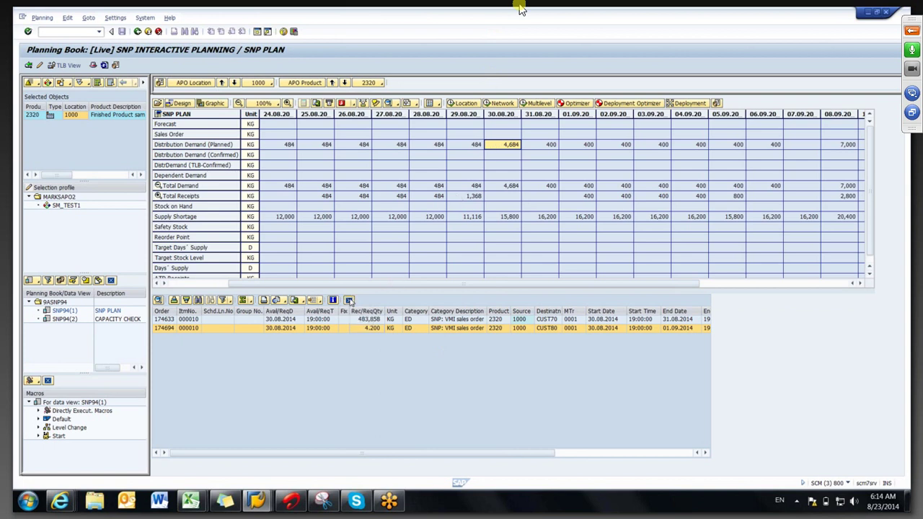
click(350, 300)
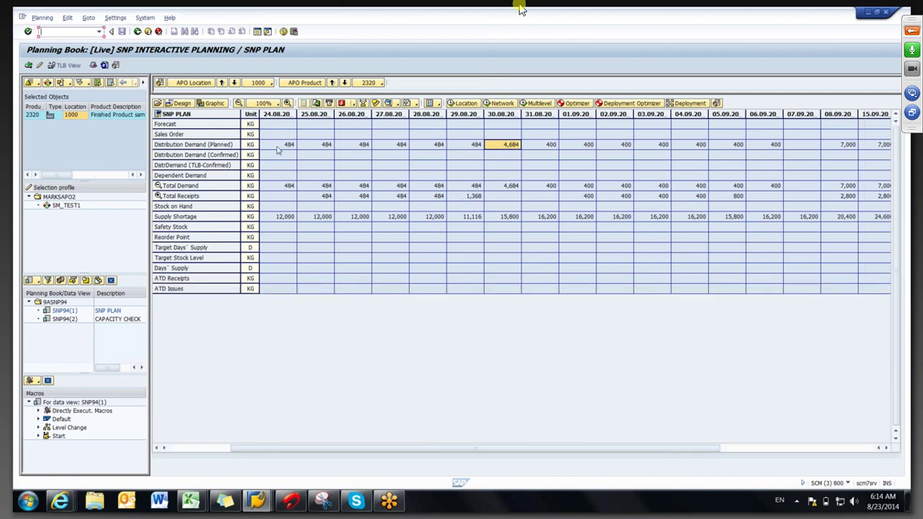
- Expand the total receipts from the initial column onward and review the planned production and supply shortage rows at location 1000
drag(241, 454, 179, 450)
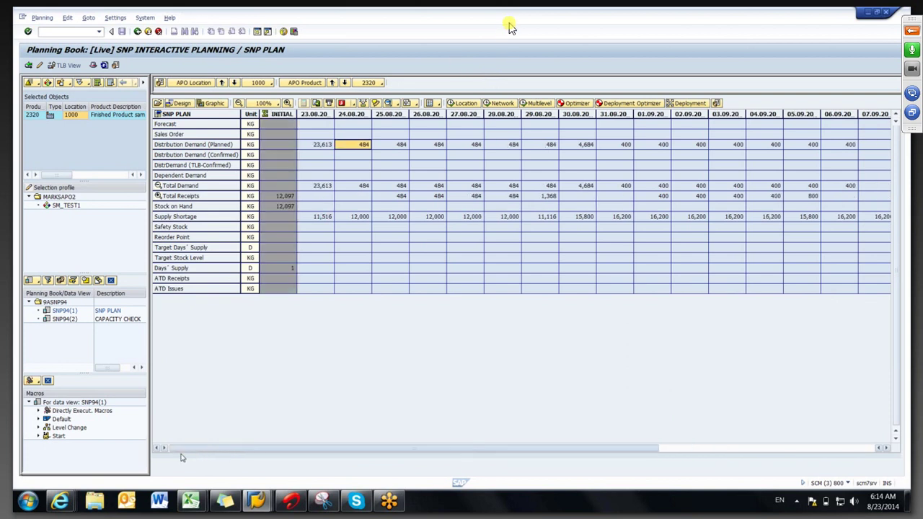
click(193, 198)
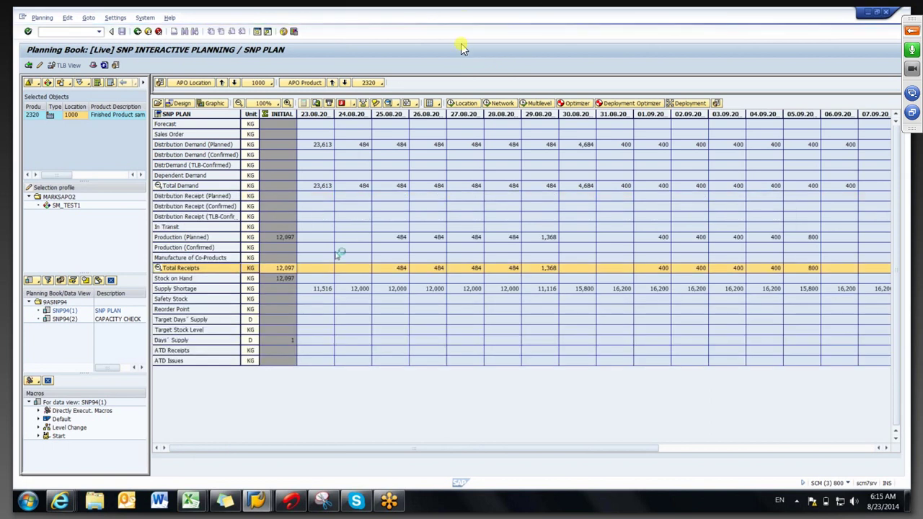
click(285, 237)
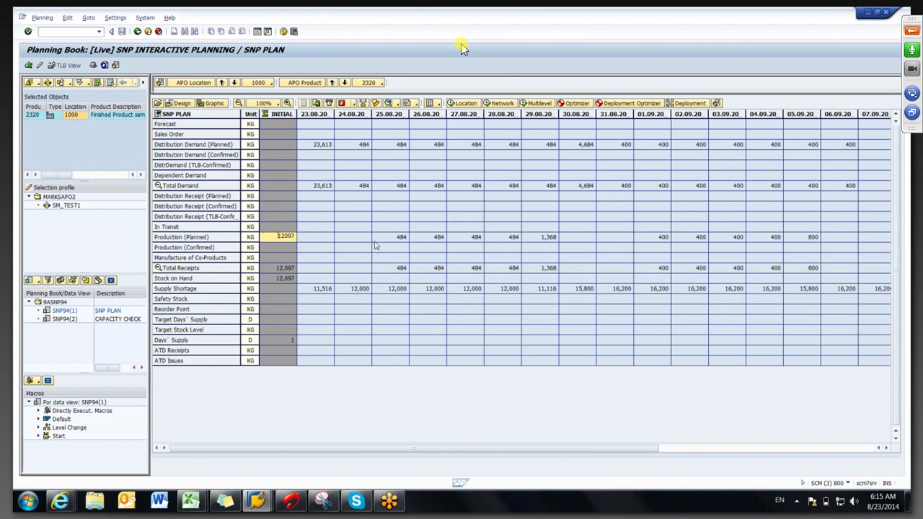
click(386, 239)
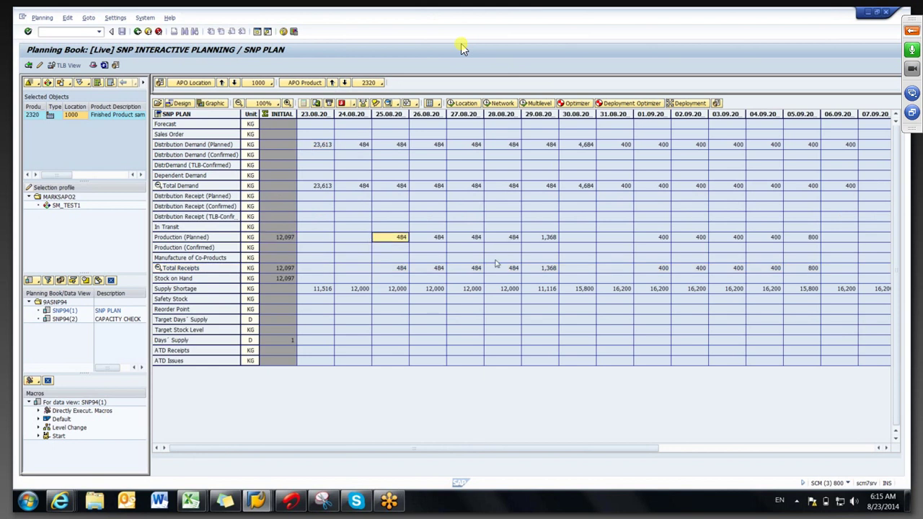
drag(312, 294, 512, 295)
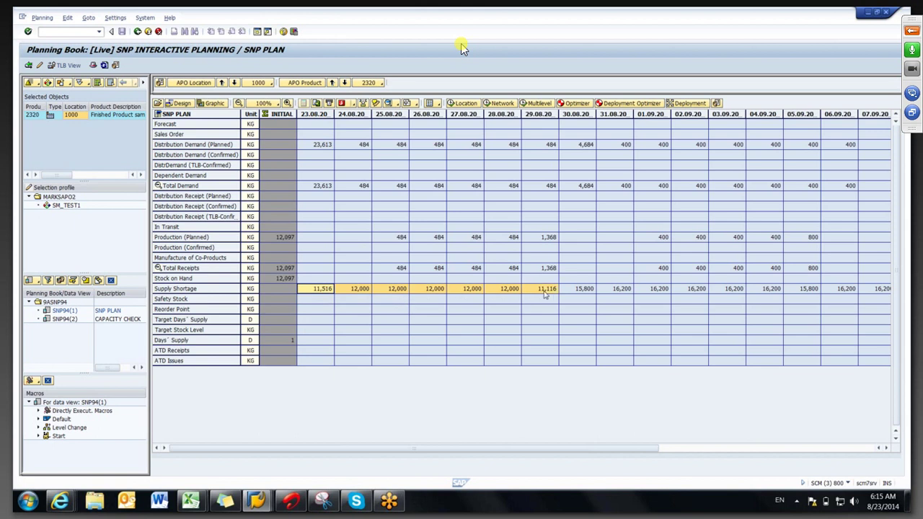
drag(546, 294, 838, 291)
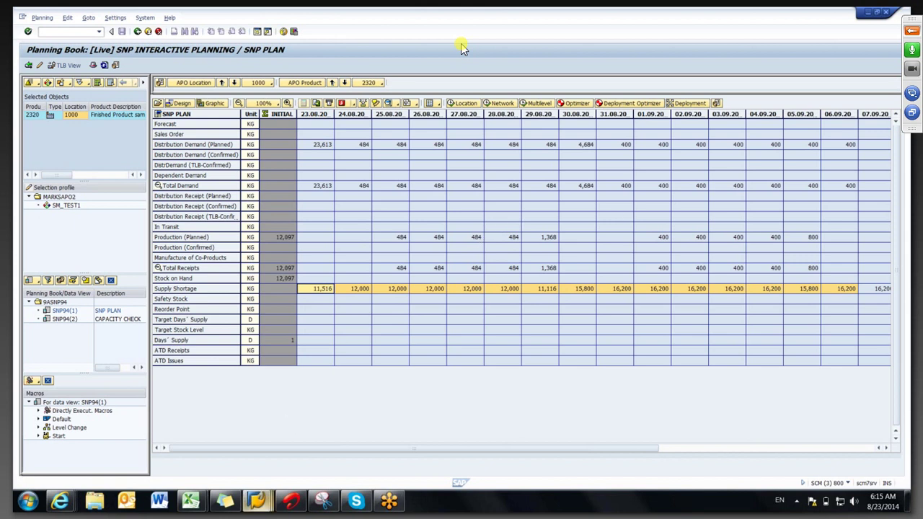
- Return from the application log to the planning run, set the location to 1000 and execute the location heuristic for product 2320
mouse_move(256, 499)
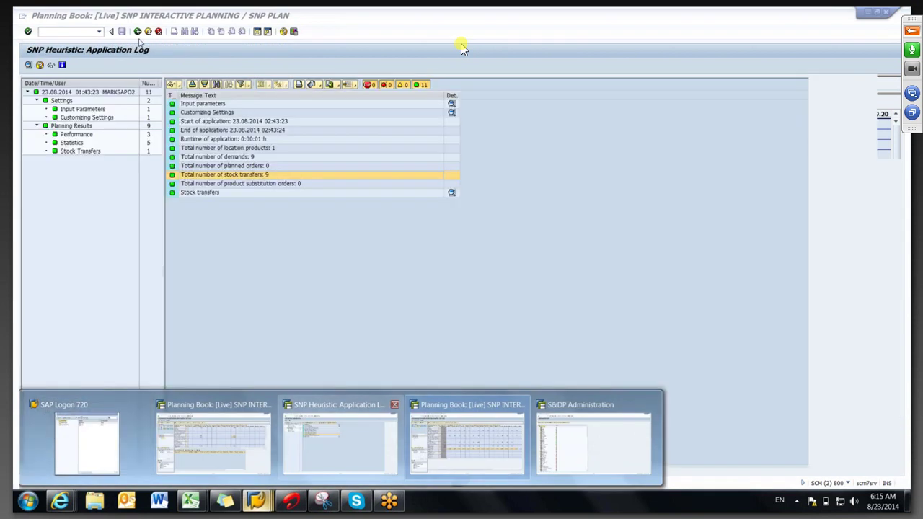
click(341, 436)
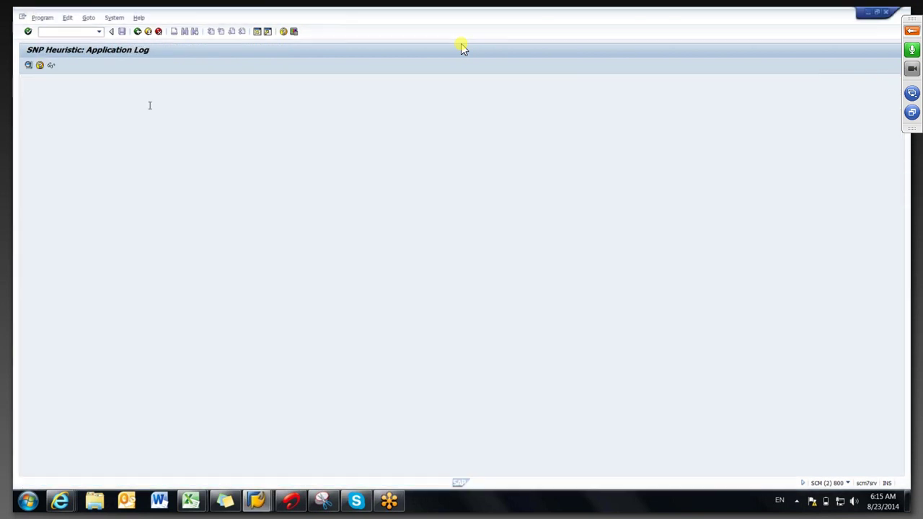
click(157, 226)
key(BackSpace)
key(BackSpace)
key(BackSpace)
key(BackSpace)
key(BackSpace)
key(BackSpace)
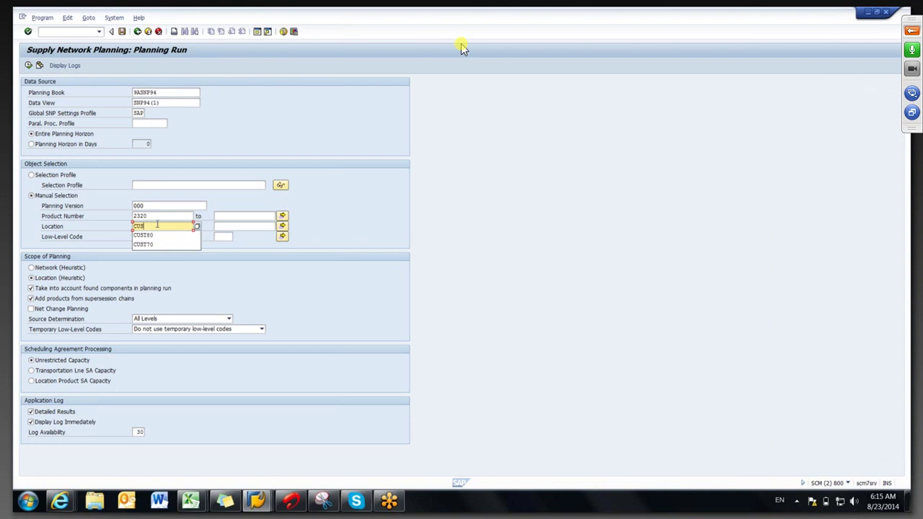
text(1000)
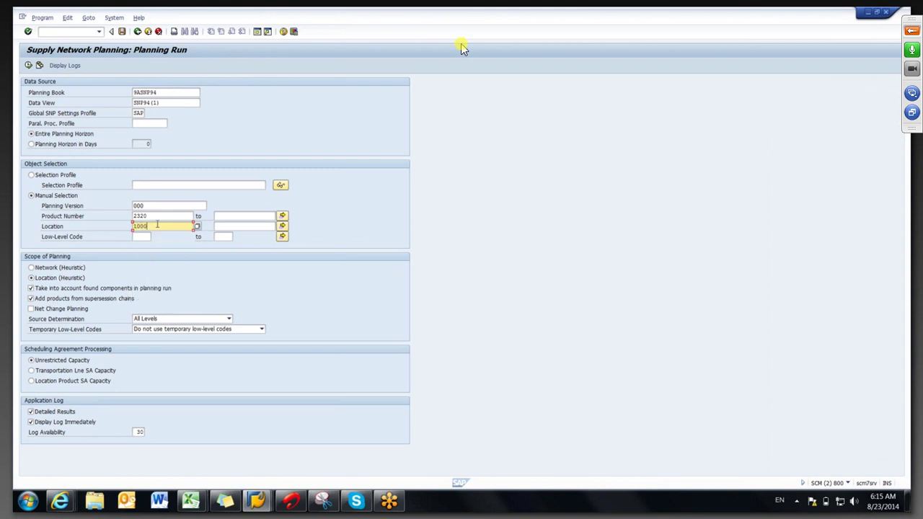
click(28, 65)
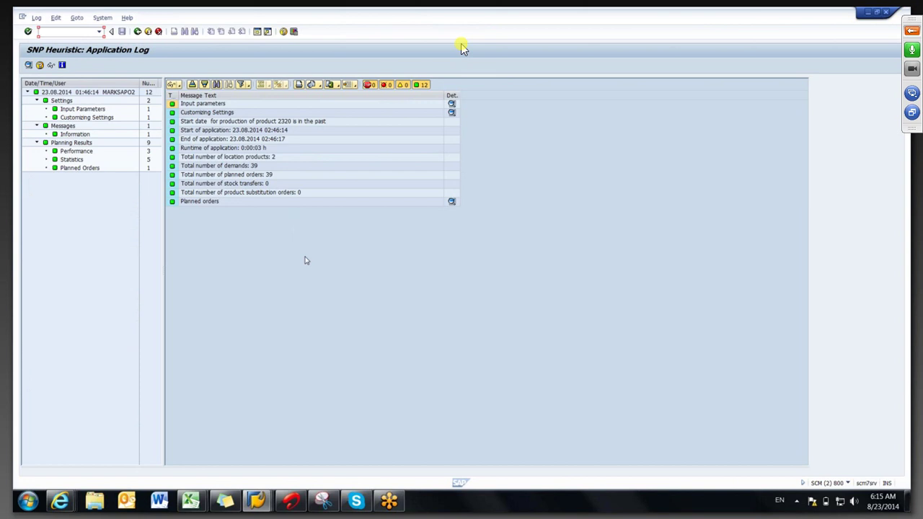
- Reload the location 1000 planning book, expand the total receipts and review the planned production from 25.08 to 29.08
key(alt+Tab)
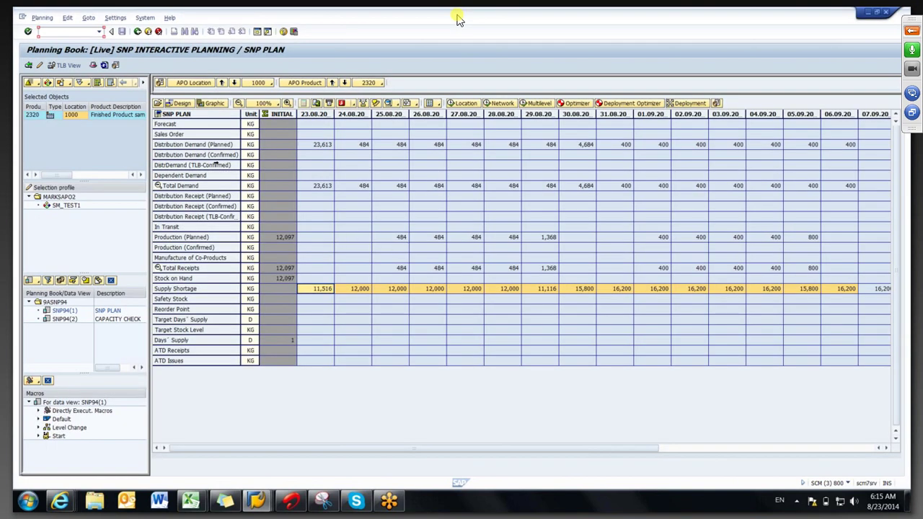
click(104, 65)
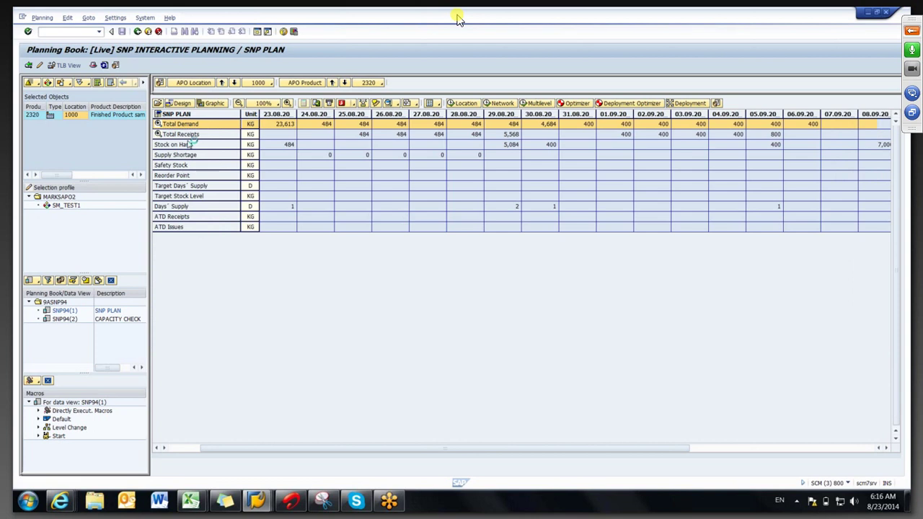
click(157, 195)
click(383, 240)
click(348, 240)
click(433, 242)
click(494, 243)
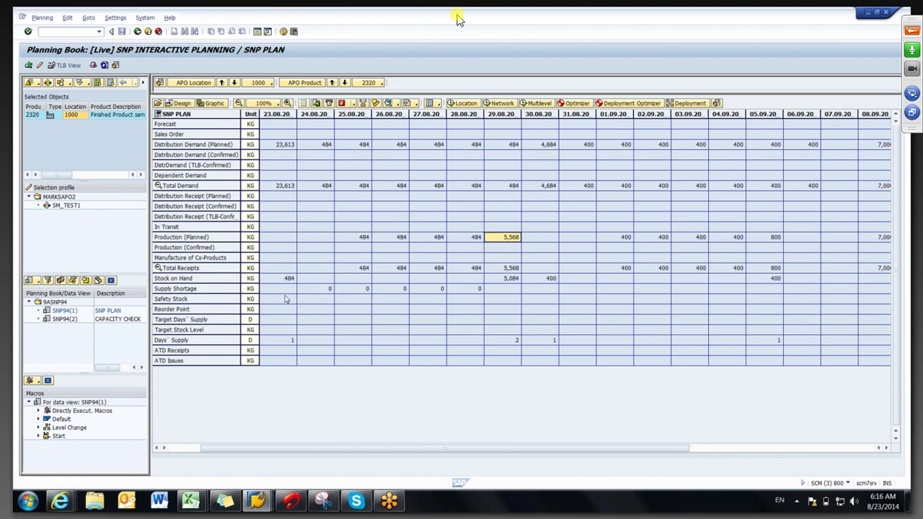
- Check the supply shortage row at location 1000 and compare the planned distribution demand with the planned production through 05.09
drag(281, 294, 610, 295)
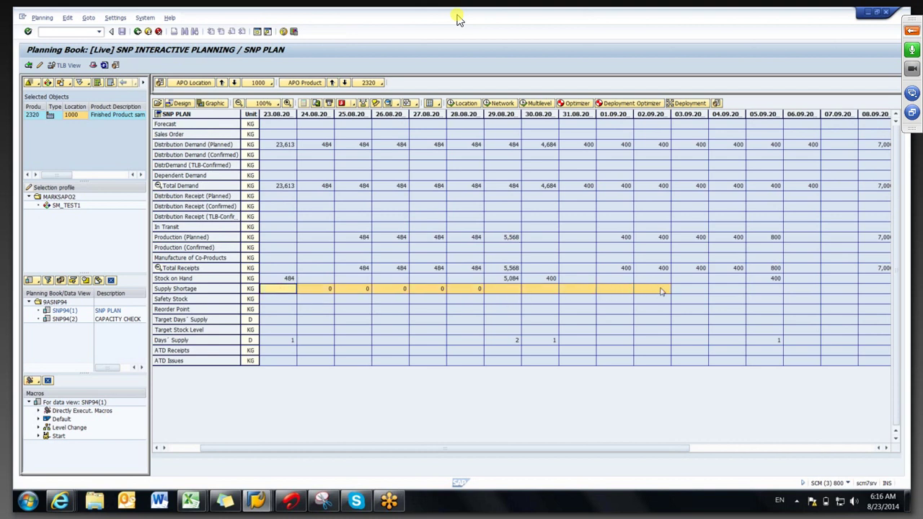
click(497, 240)
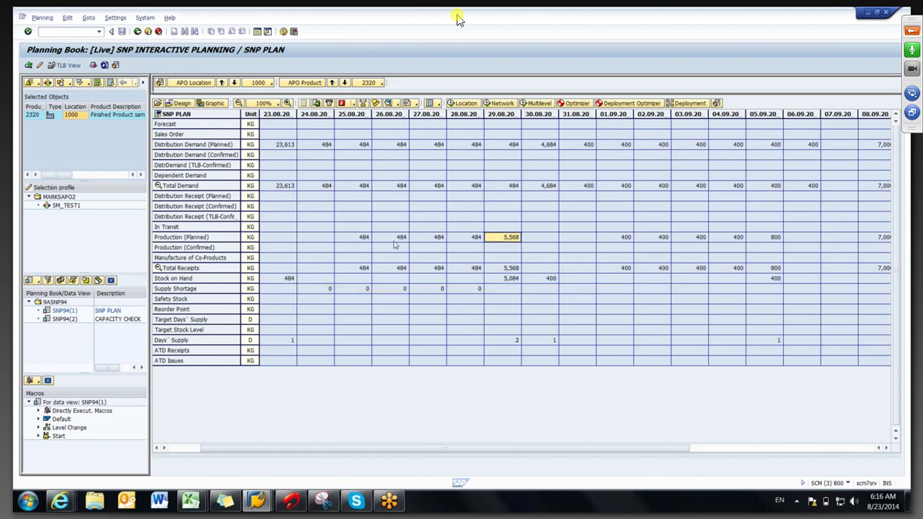
drag(353, 242, 748, 222)
drag(263, 144, 669, 155)
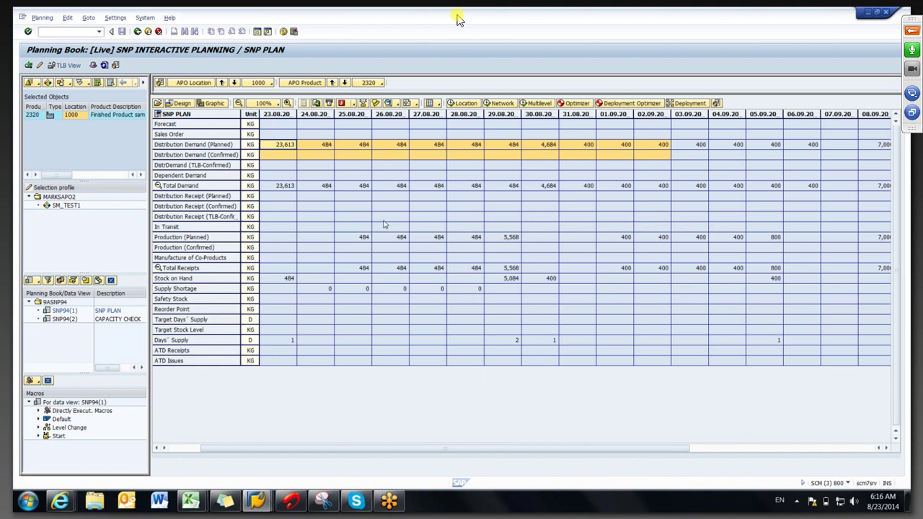
drag(353, 242, 765, 246)
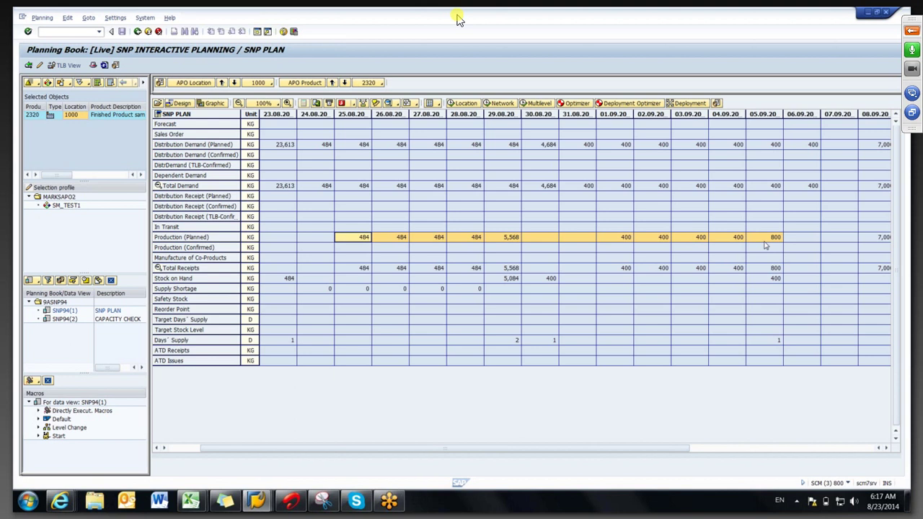
key(alt+Tab)
key(alt+Tab)
key(alt+Tab)
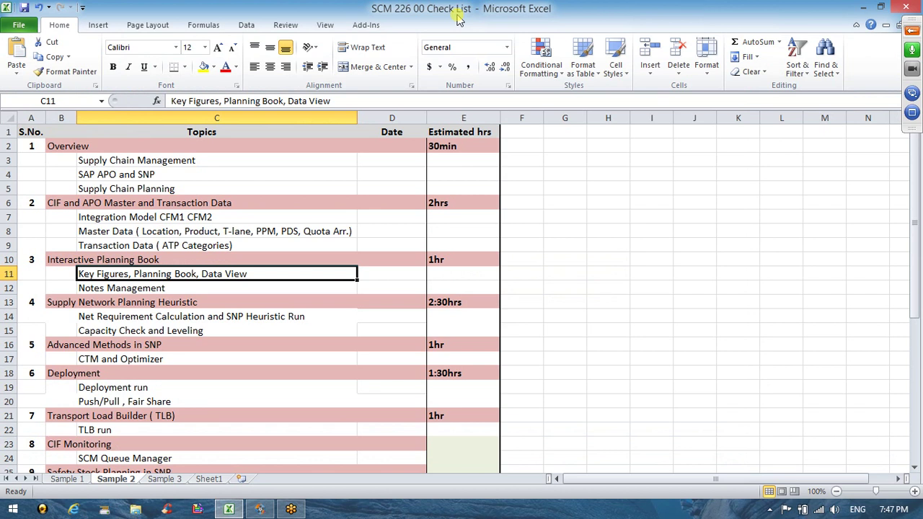
key(alt+Tab)
key(alt+Tab)
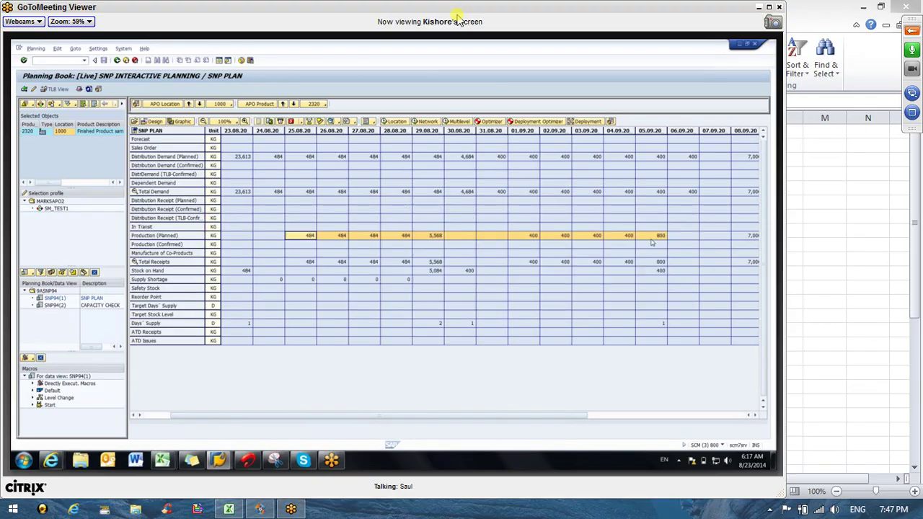
- Check the course topics in the SCM 226 00 Check List workbook in Excel, and return to the GoToMeeting Viewer in full screen
key(alt+Tab)
key(alt+Tab)
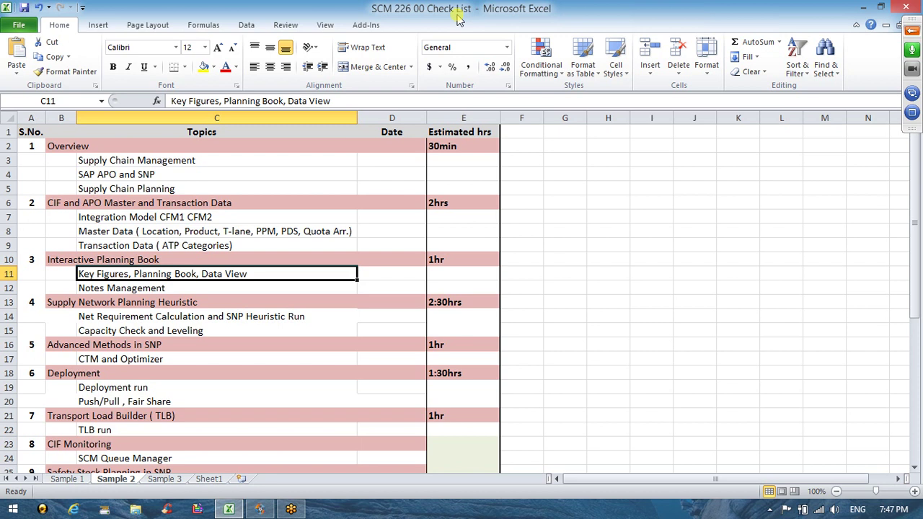
key(alt+Tab)
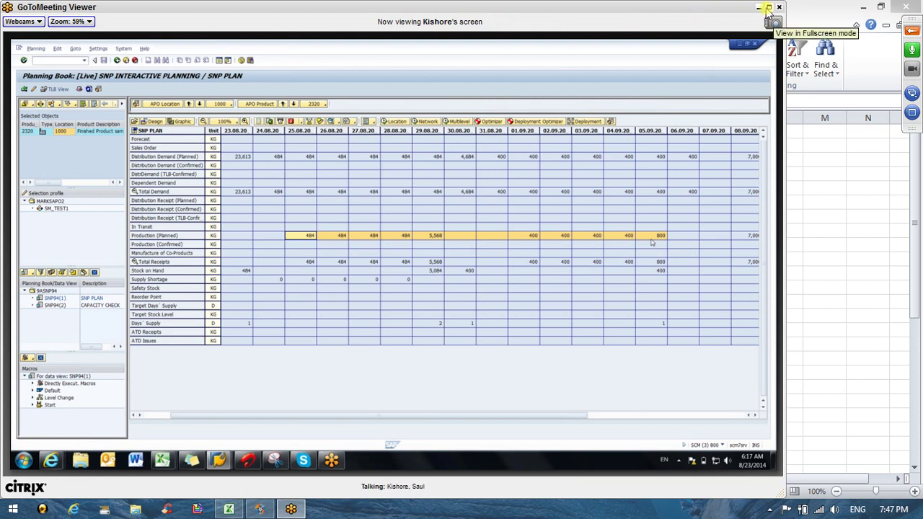
click(770, 8)
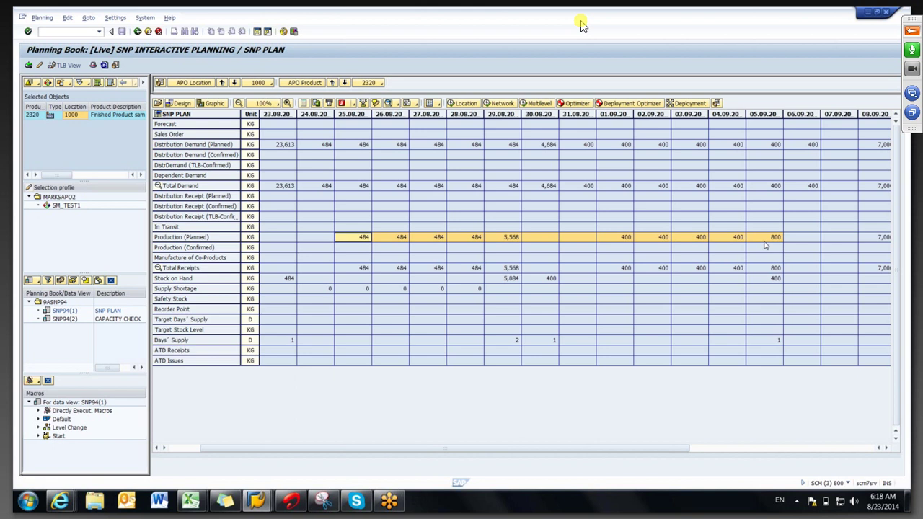
- Leave the GoToMeeting session without ending the meeting for all attendees
click(912, 33)
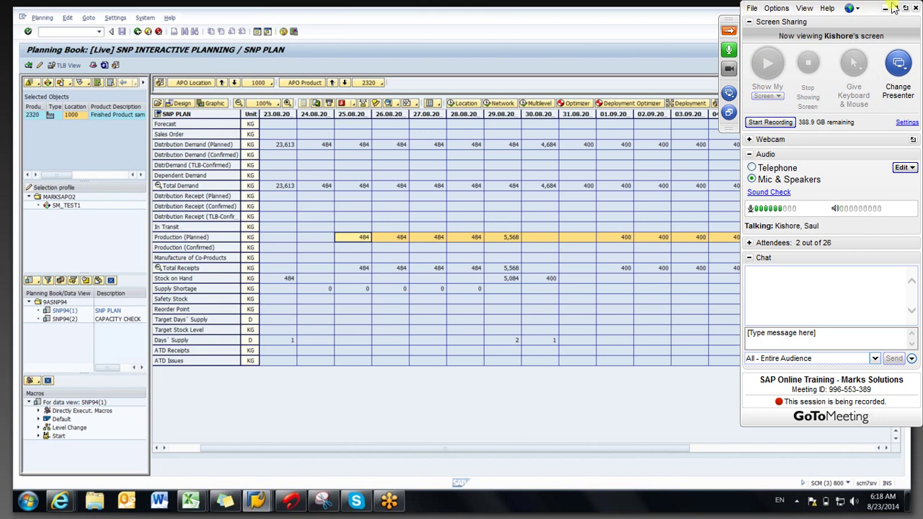
click(916, 8)
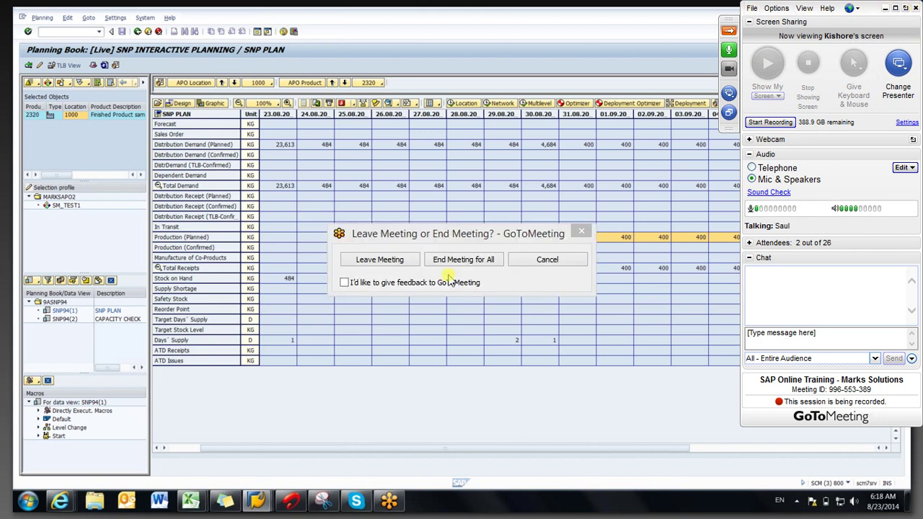
click(381, 261)
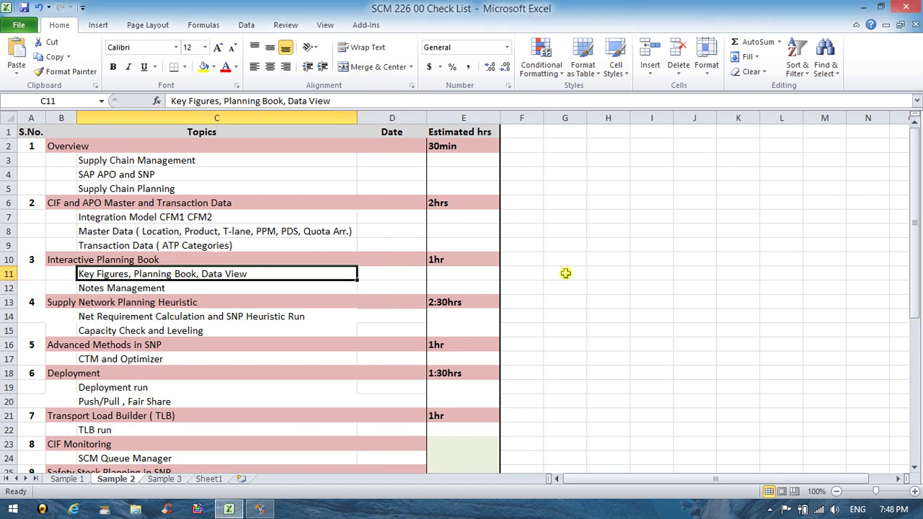
- Bring up the GoToMeeting free trial offer window and close it without signing up
key(alt+Tab)
key(alt+Tab)
key(alt+Tab)
key(alt+Tab)
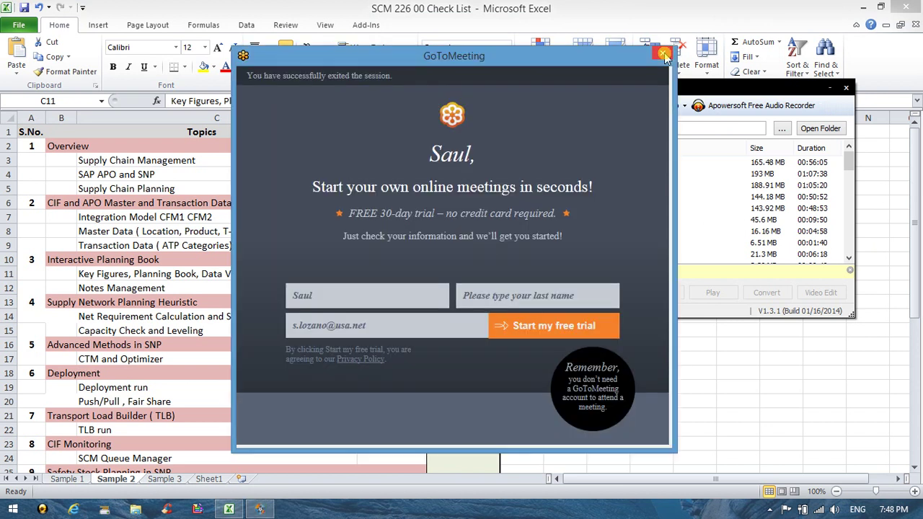
click(663, 53)
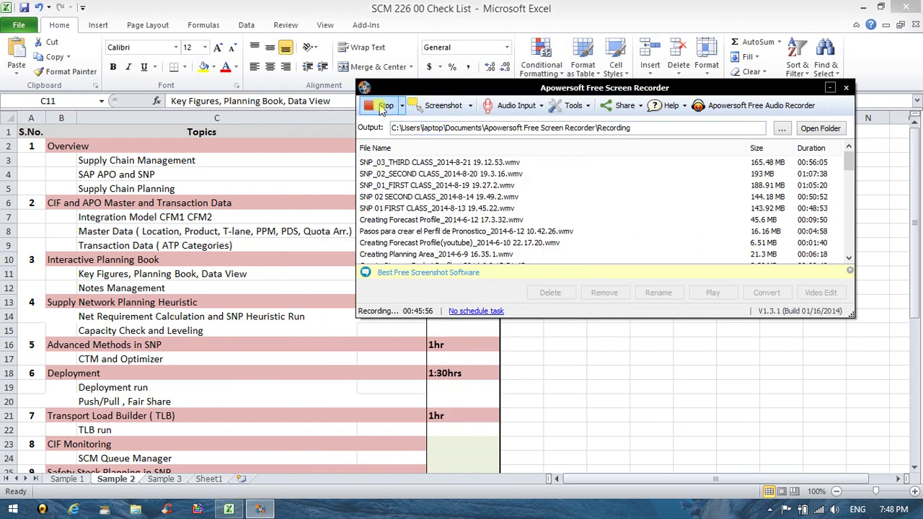